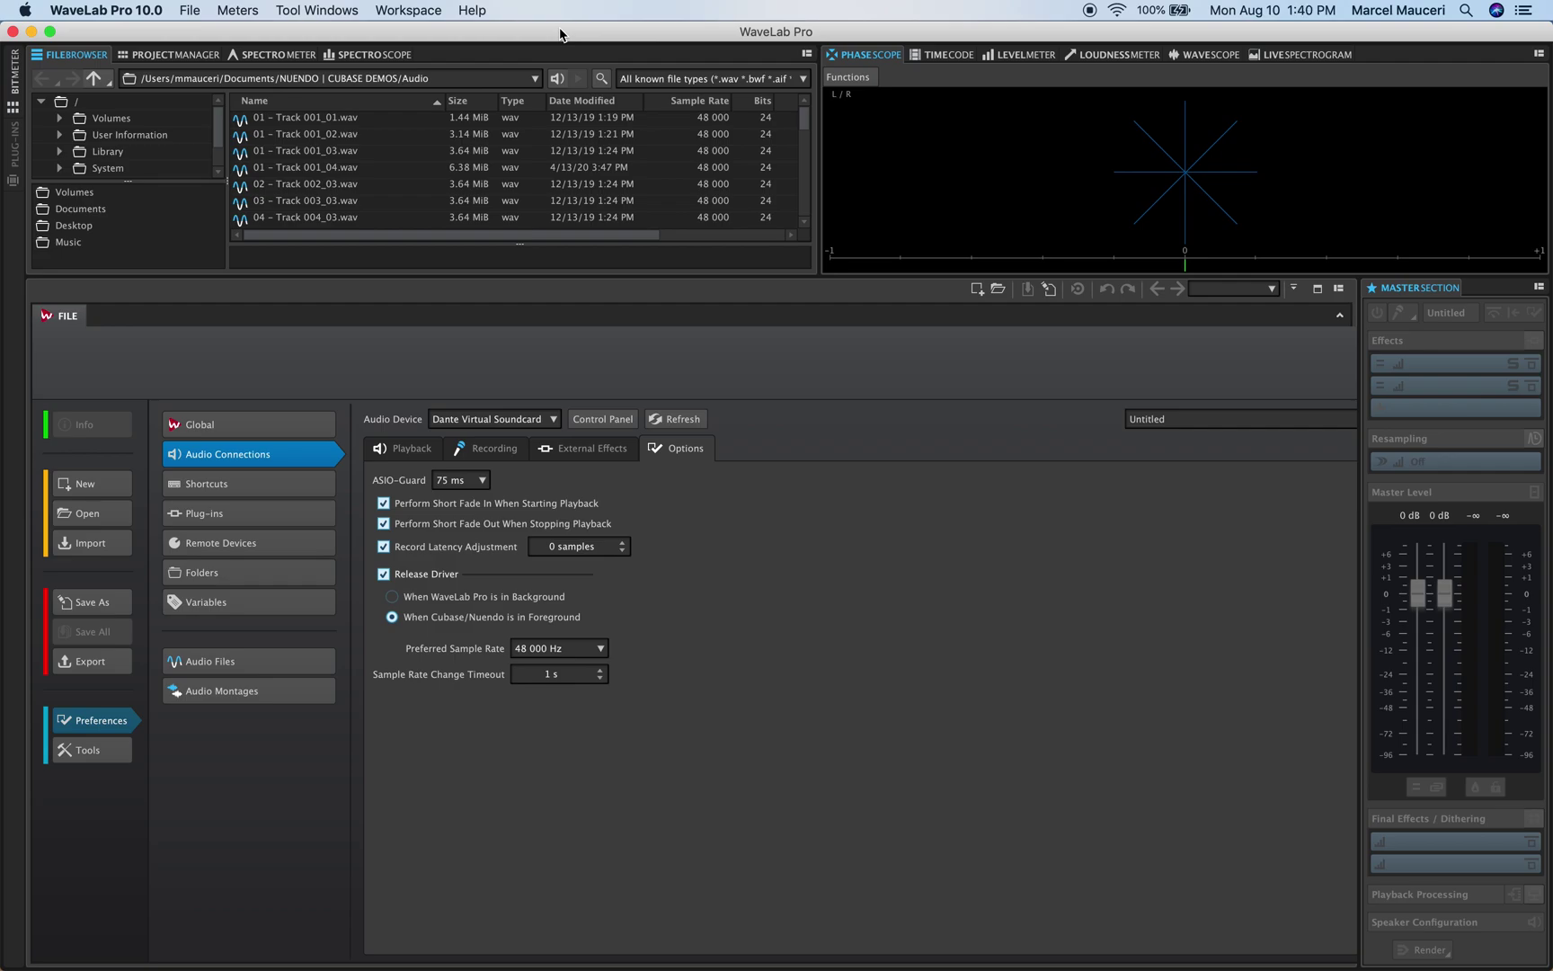
Show the Workspace > Layout presets: the custom ones plus Default, Complete, Small Laptop, Mini Laptop and Minimal.
{"action": "left_click", "coordinate": [417, 13]}
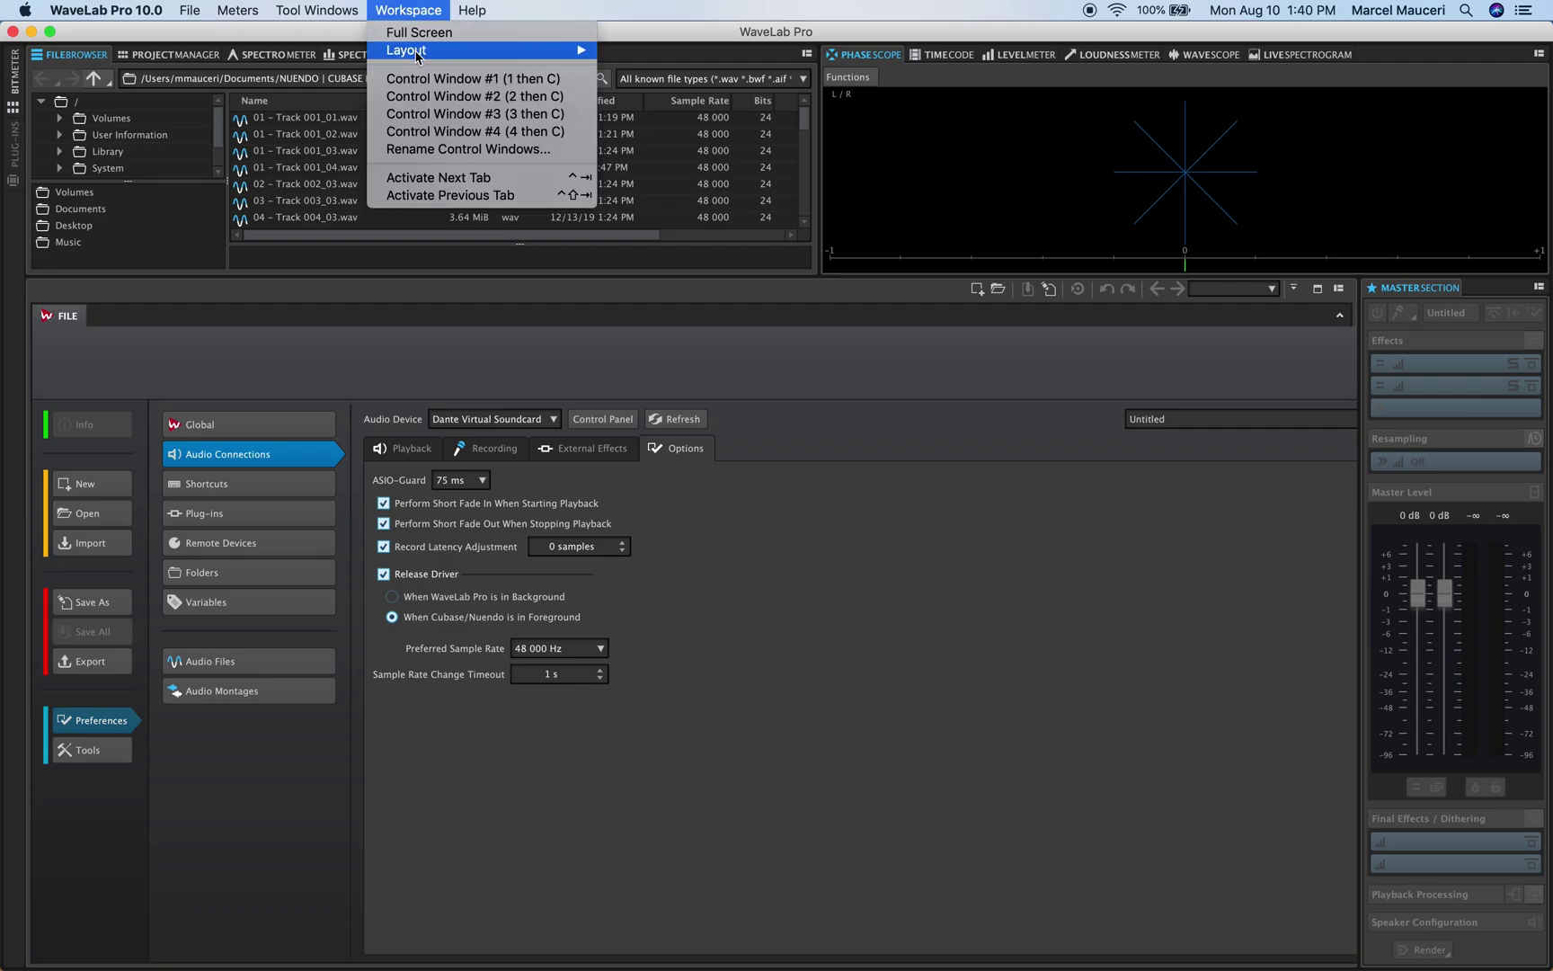
{"action": "mouse_move", "coordinate": [417, 62]}
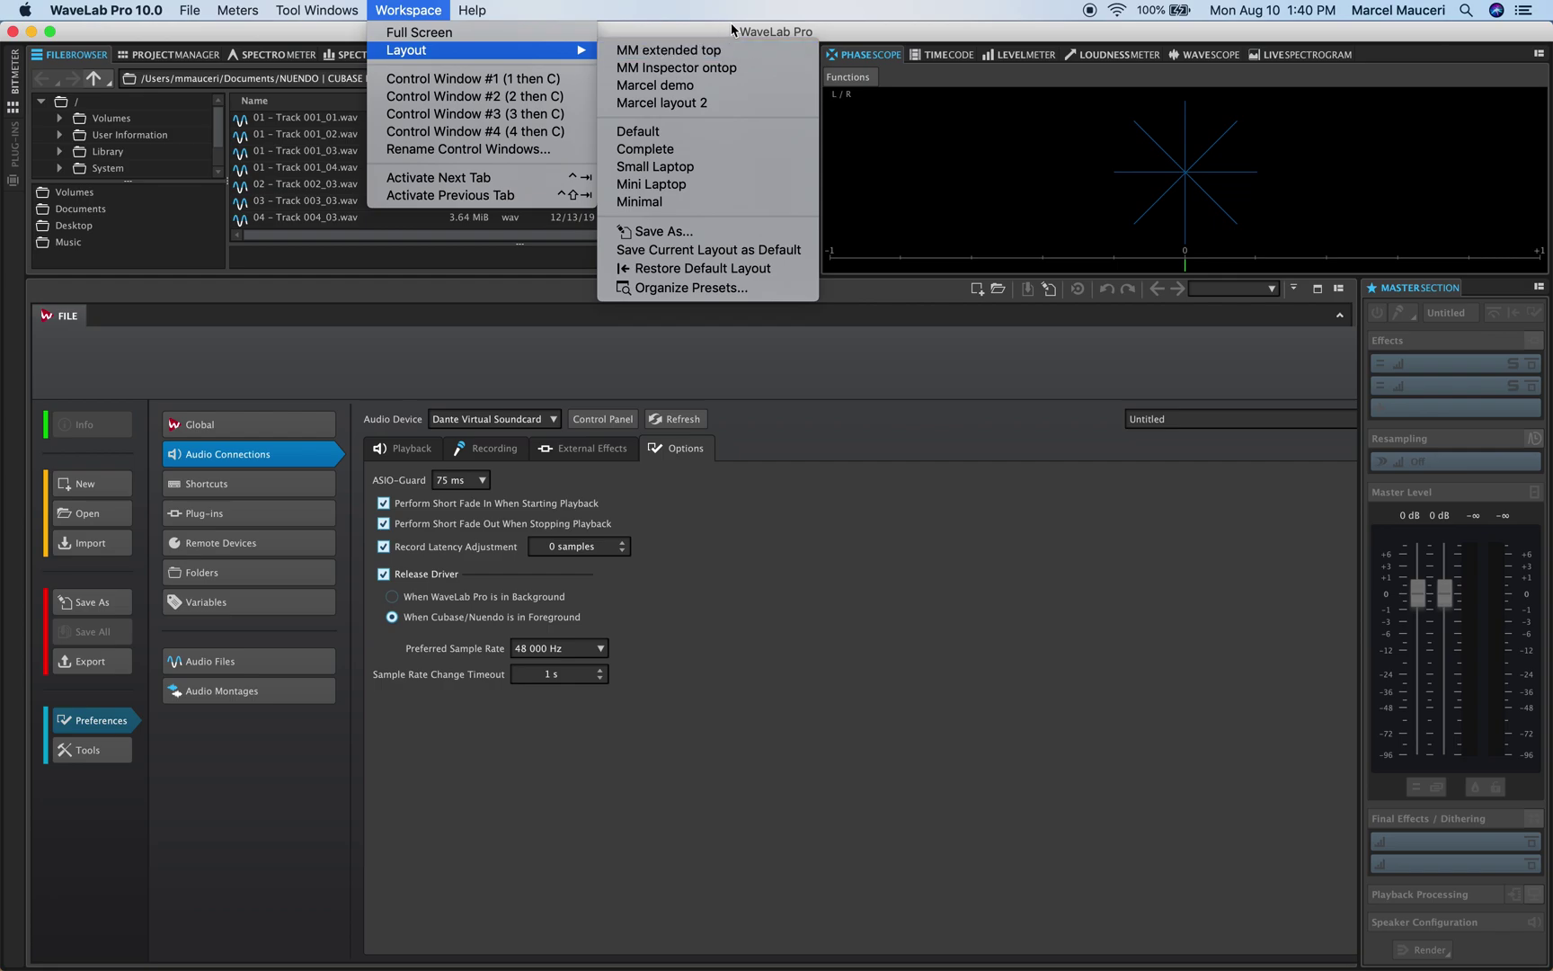
Apply the Default layout preset with Spectrometer, Level Meter, Phase Scope and Master Section panes.
{"action": "left_click", "coordinate": [689, 135]}
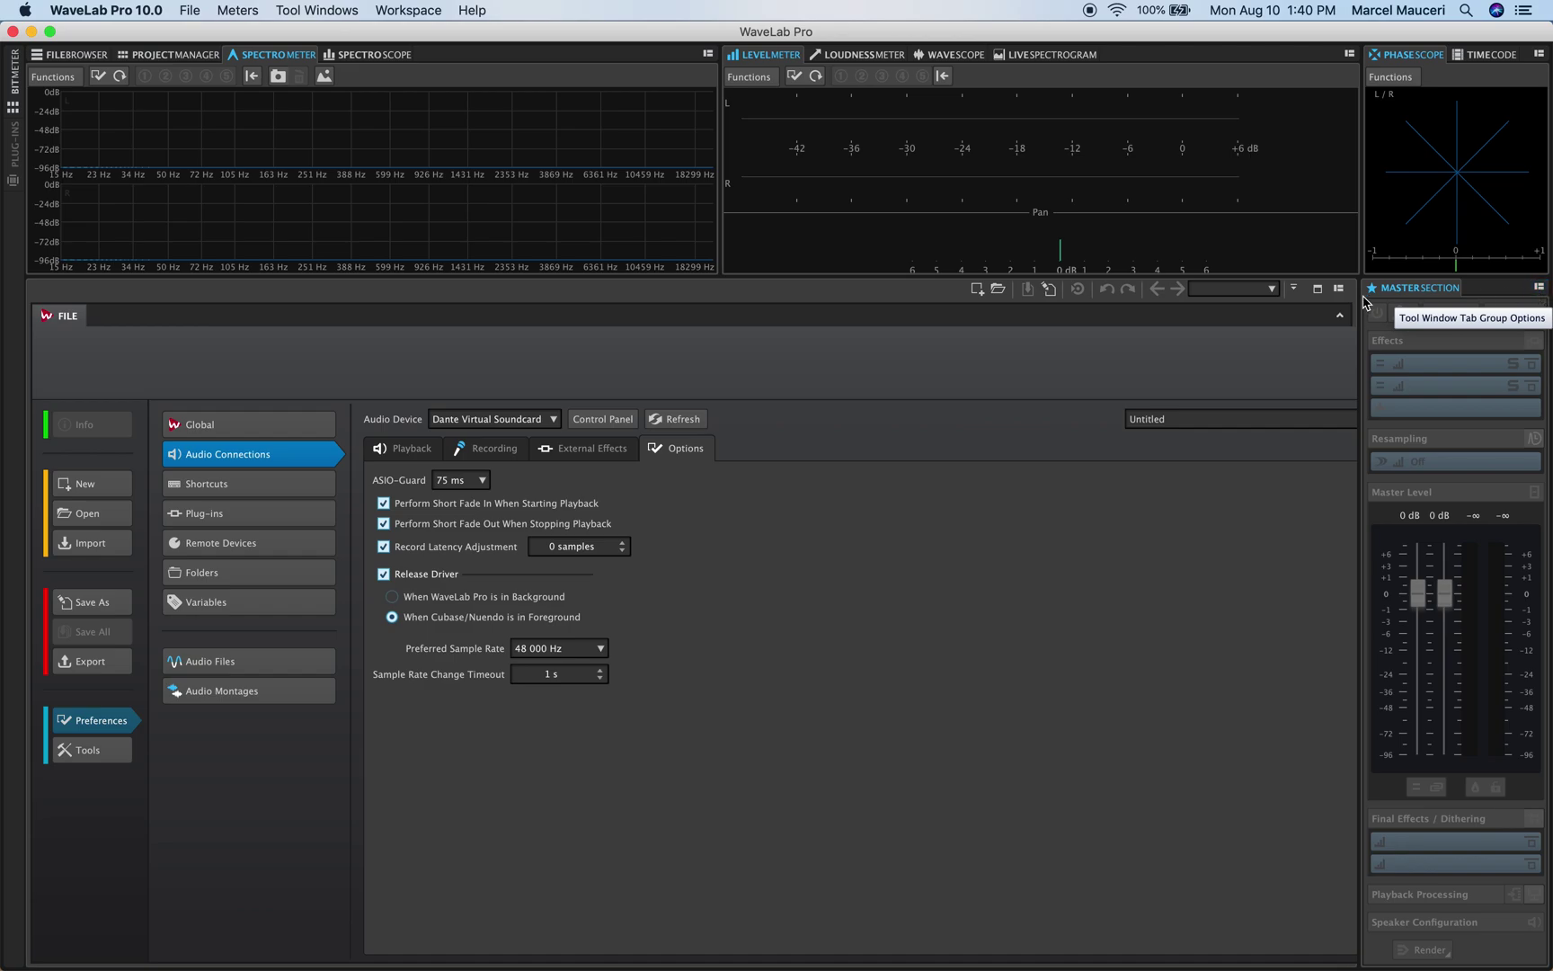
Redock the level meter group to the left and the spectrum group above the Master Section.
{"action": "left_click", "coordinate": [708, 54]}
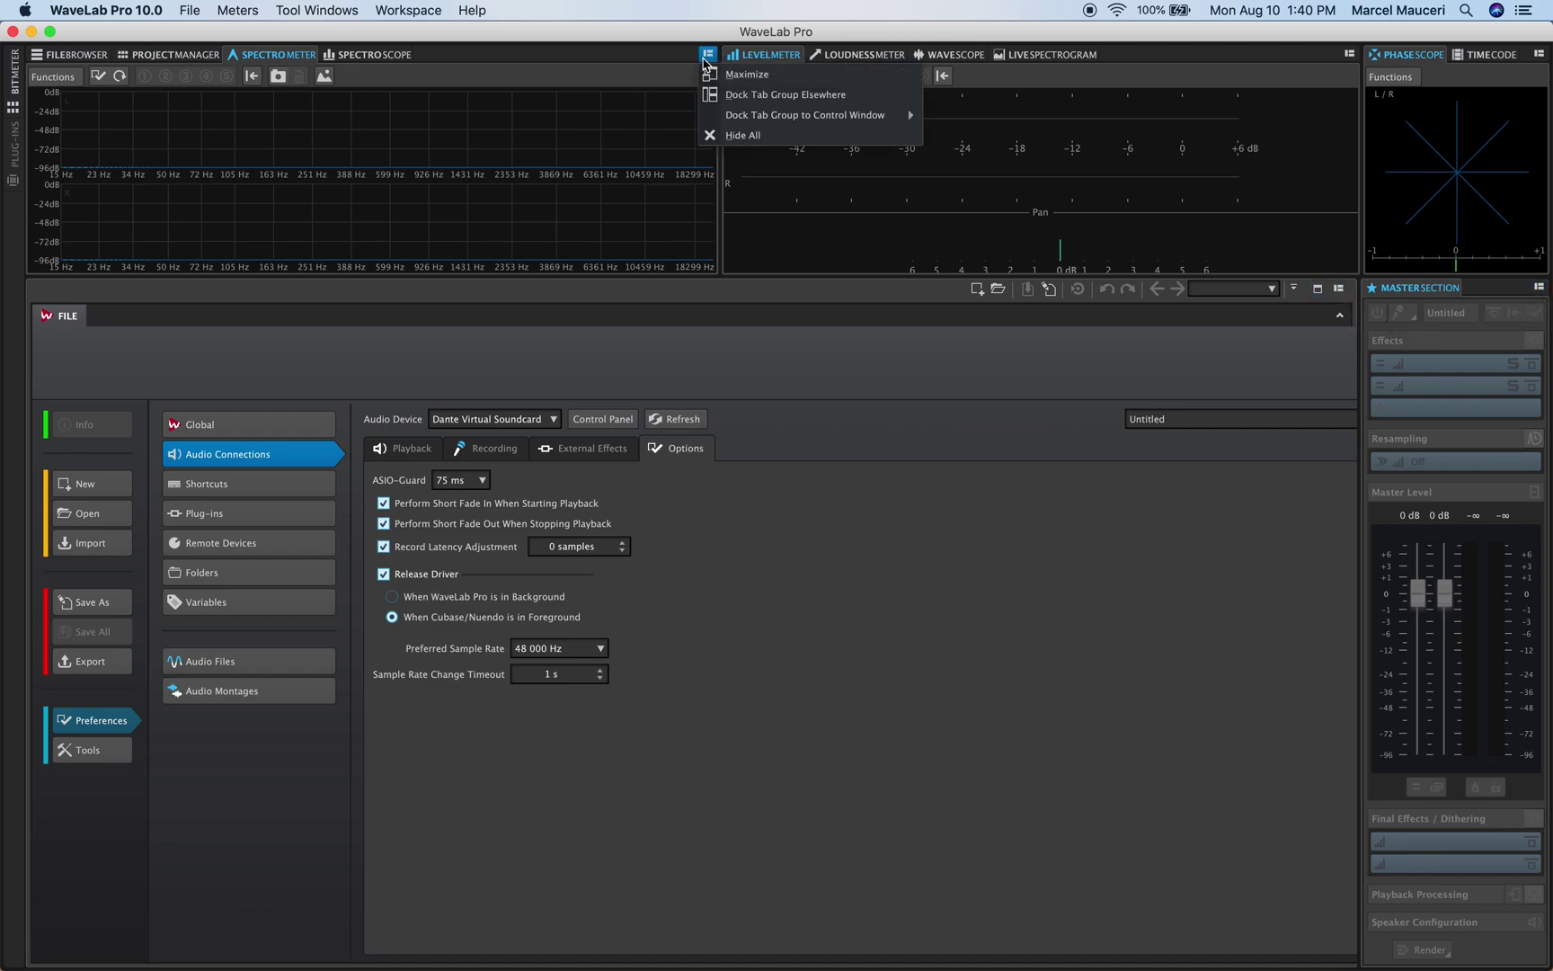
{"action": "left_click", "coordinate": [726, 99]}
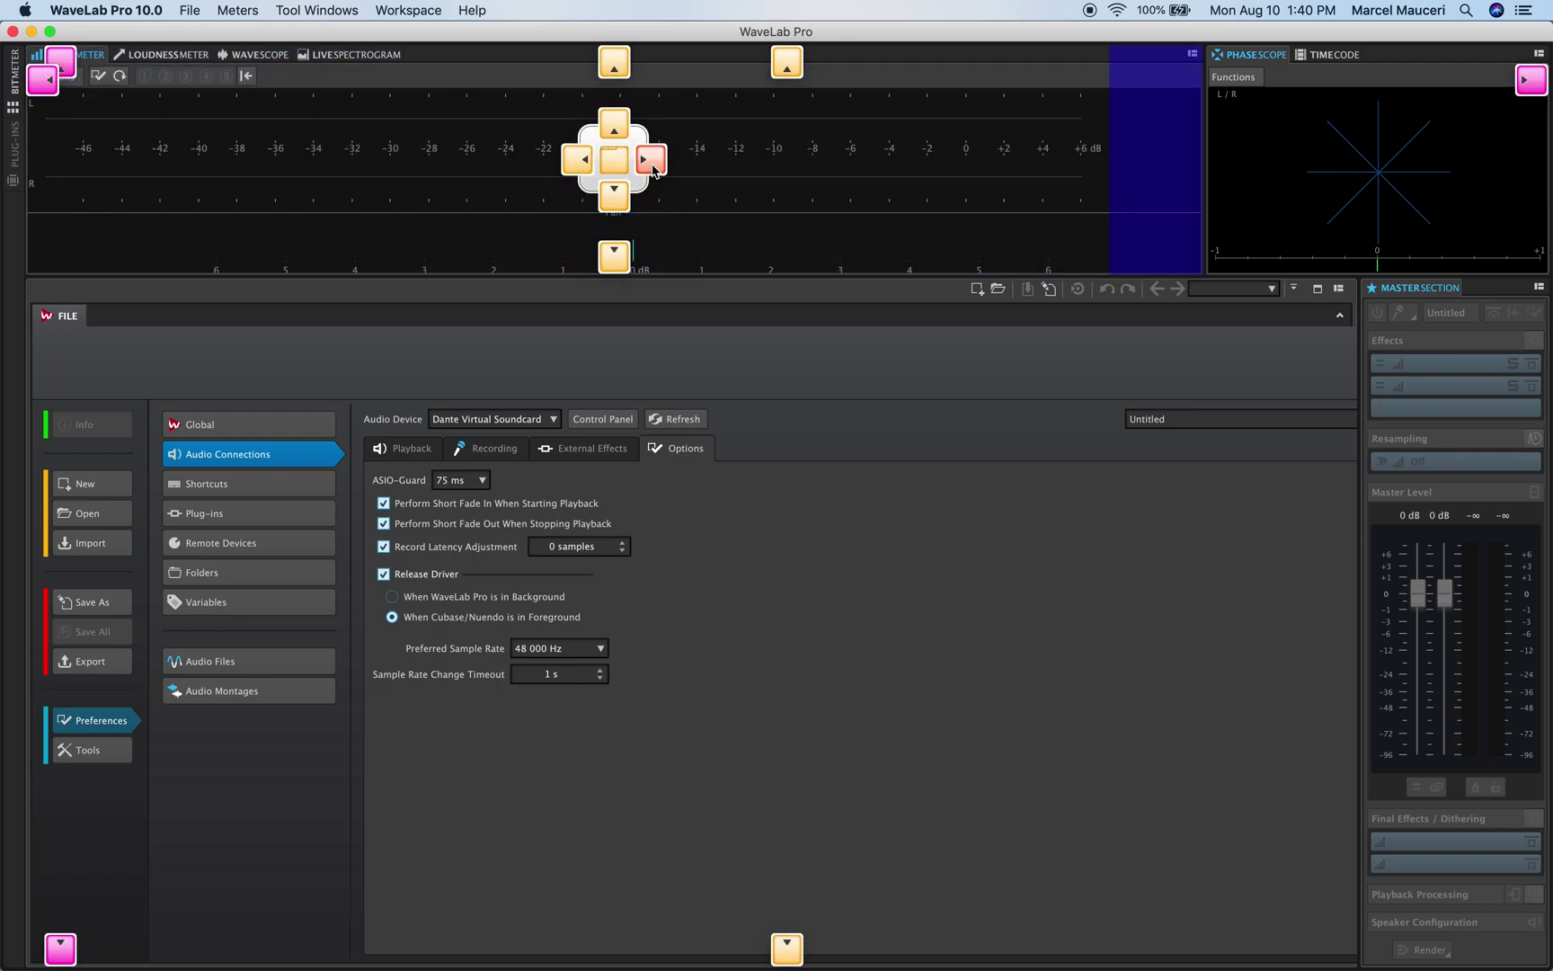
{"action": "left_click", "coordinate": [651, 162]}
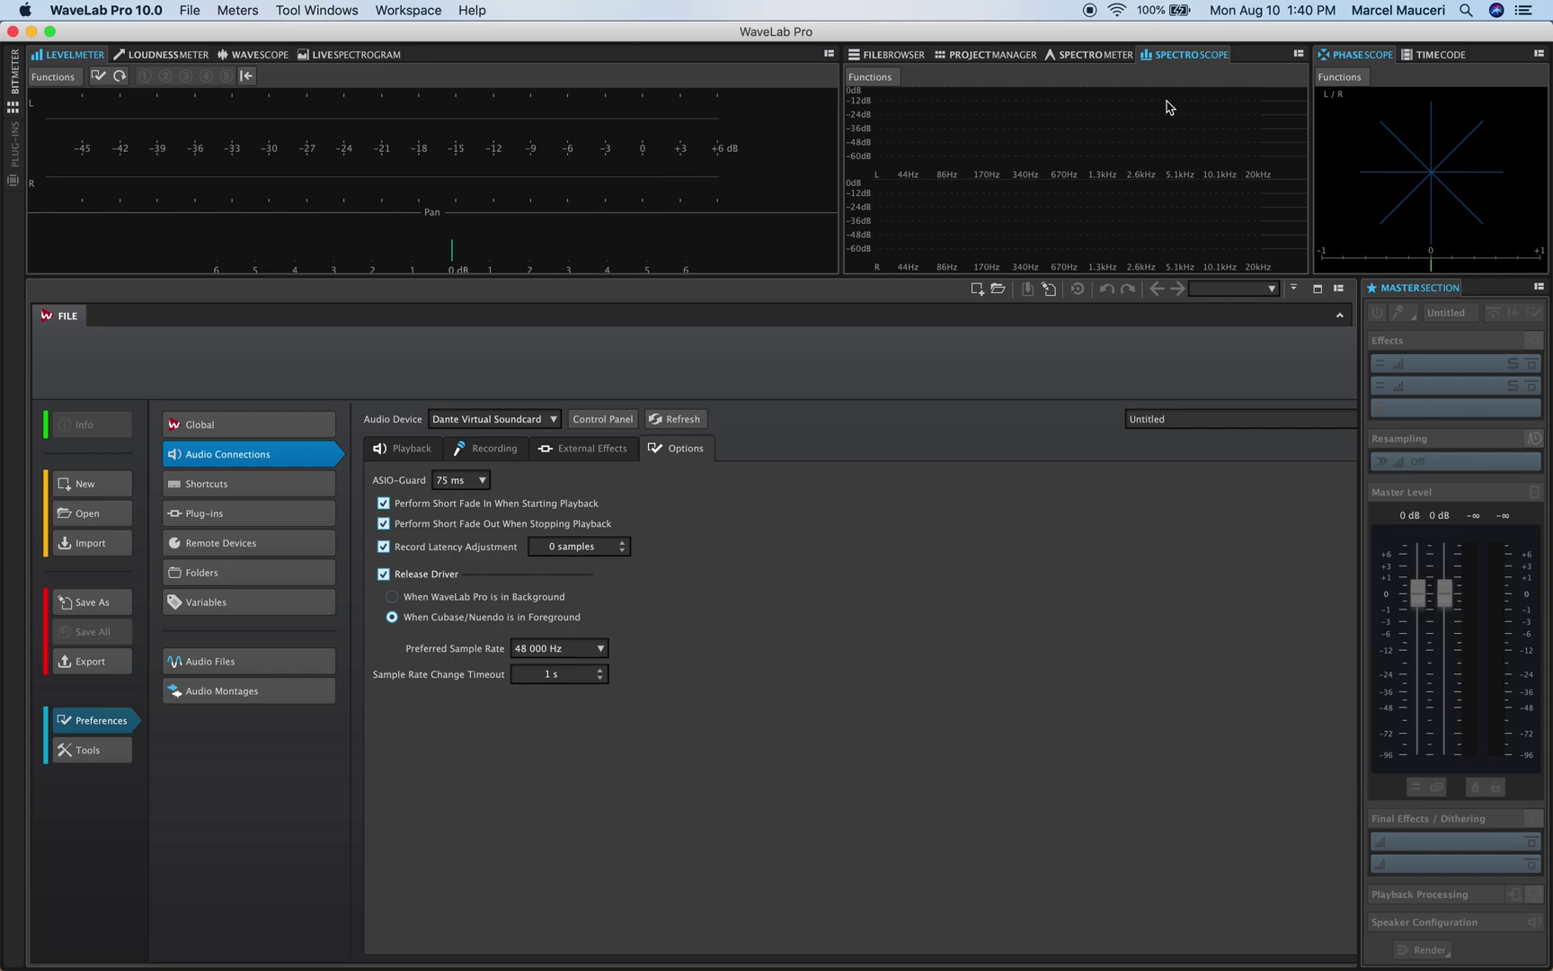
{"action": "left_click", "coordinate": [1299, 55]}
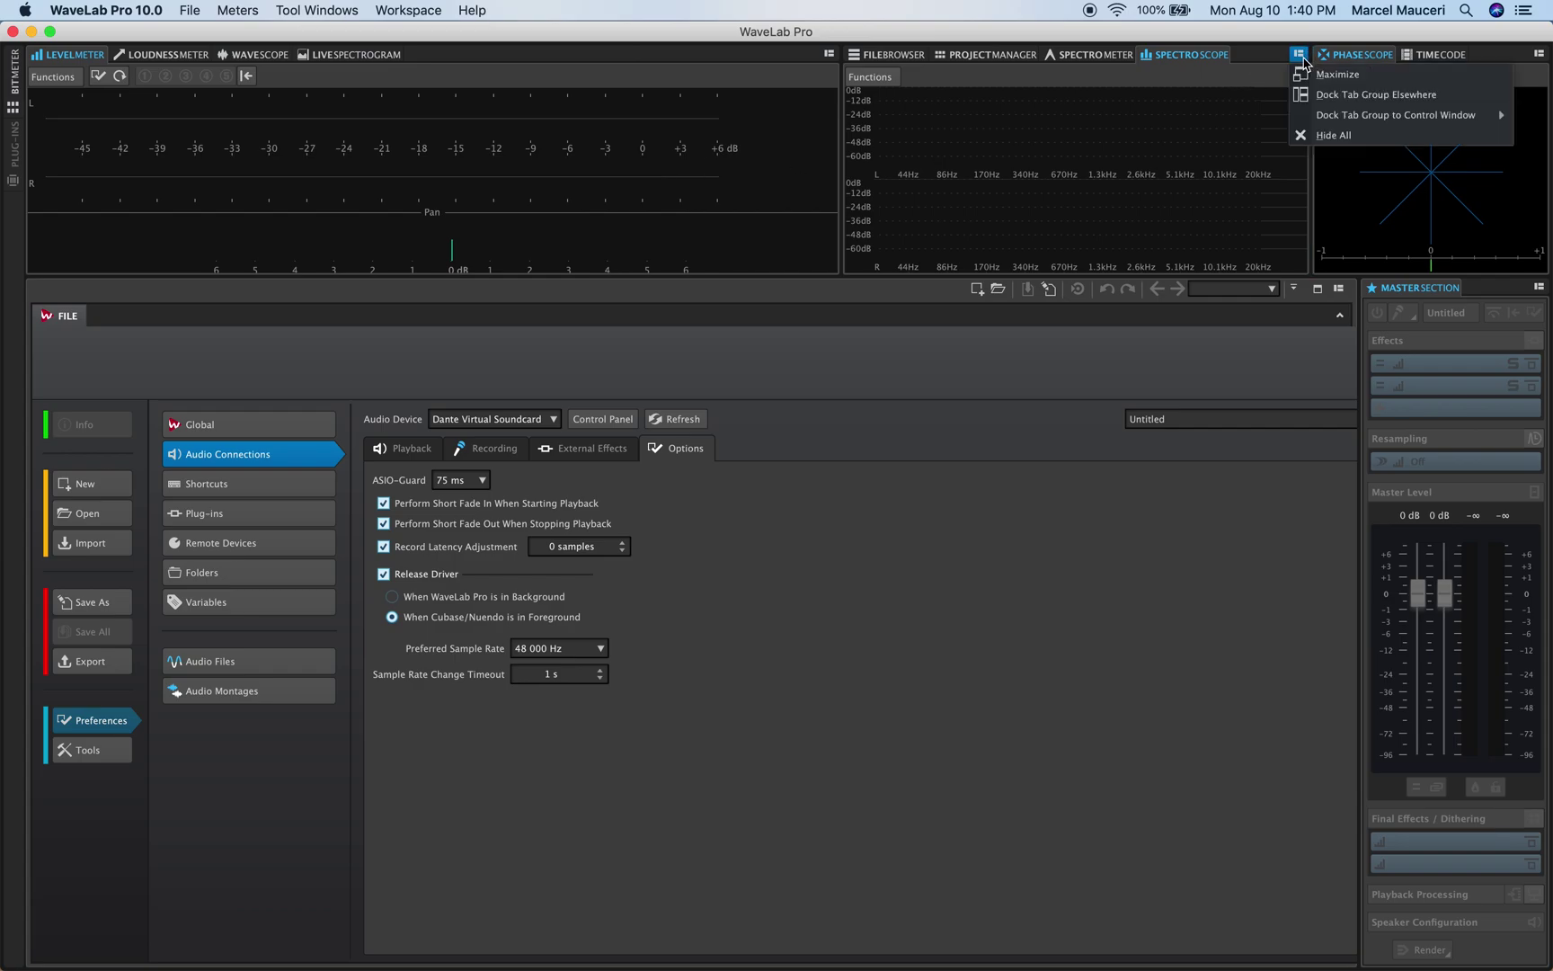
{"action": "left_click", "coordinate": [1376, 94]}
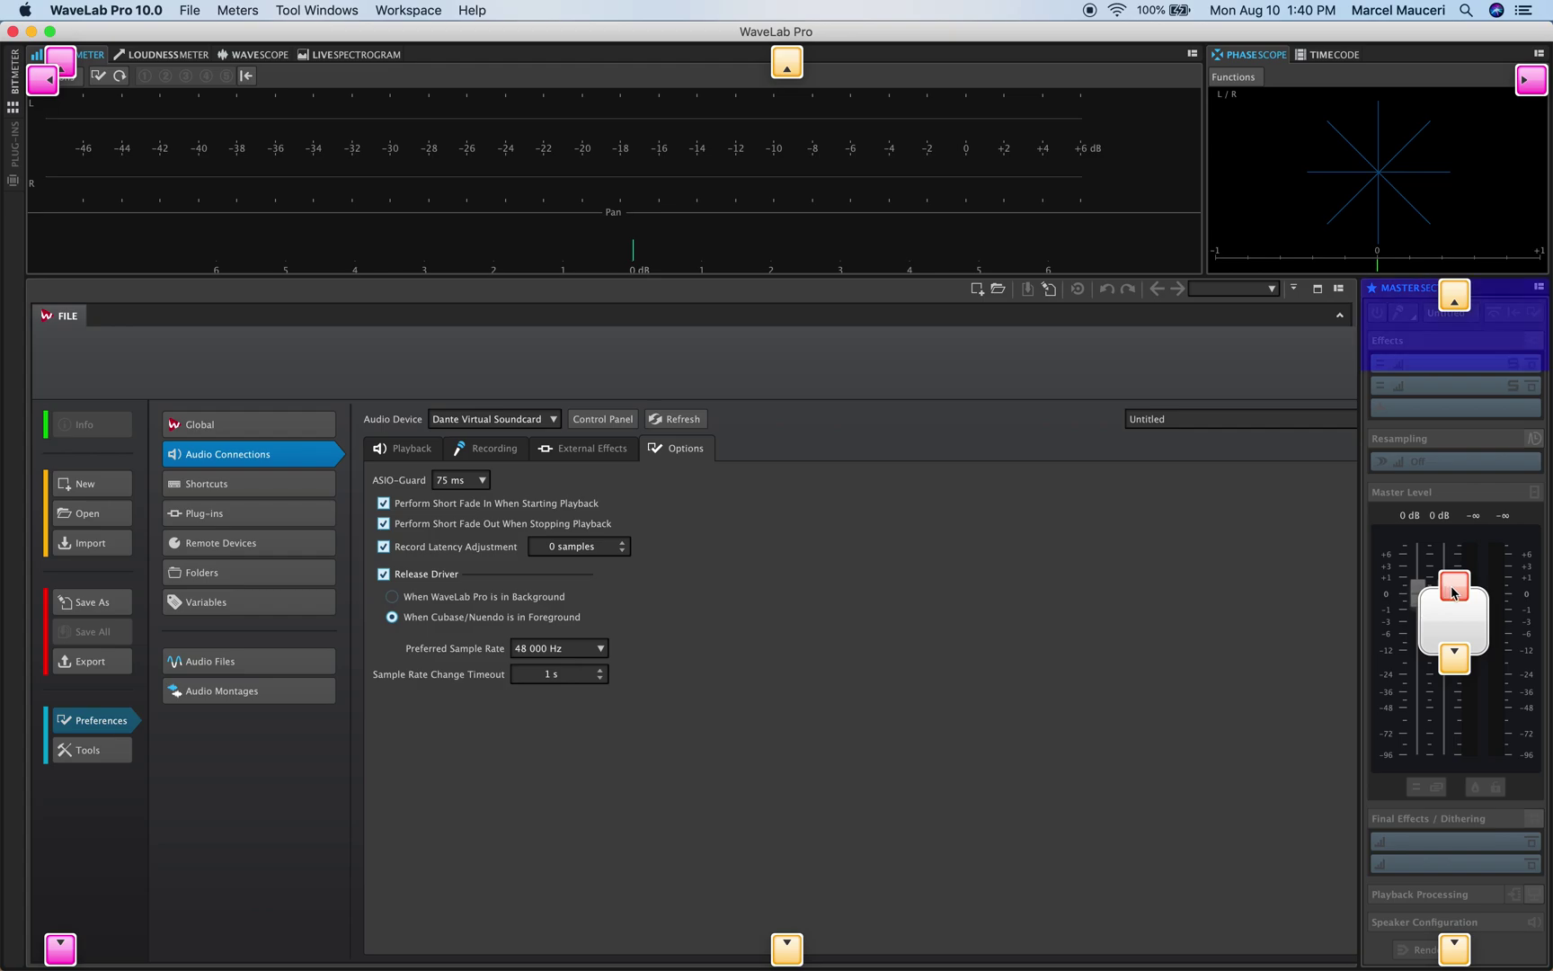
{"action": "left_click_drag", "start_coordinate": [1453, 592], "coordinate": [1453, 592]}
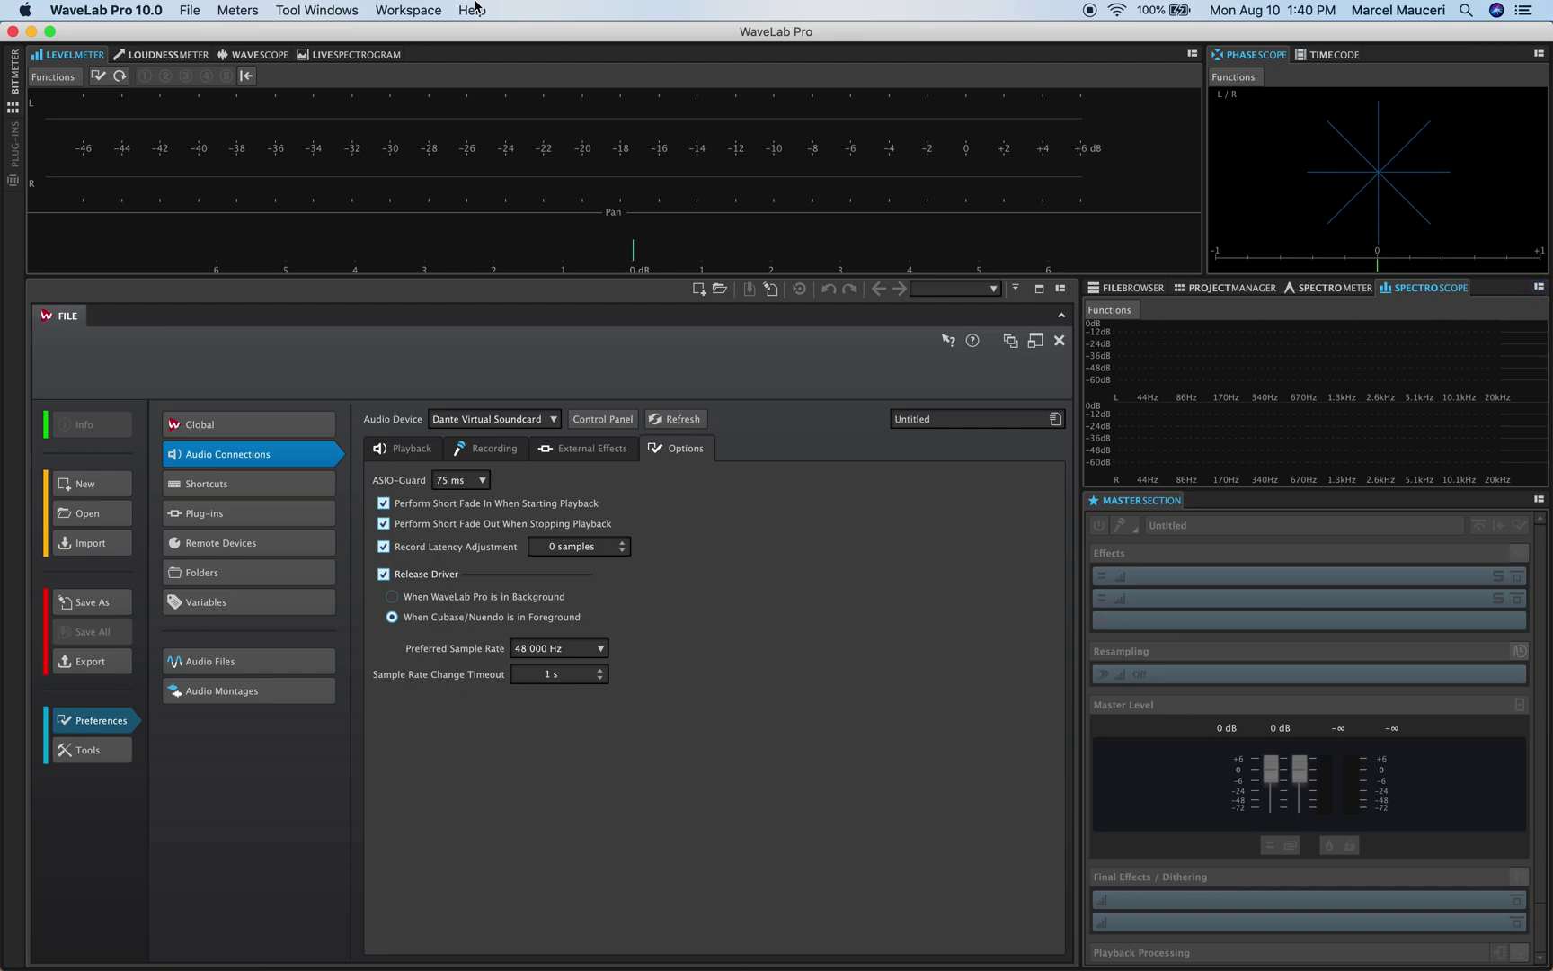
Save the current workspace arrangement as a layout preset named 'Test 1'.
{"action": "left_click", "coordinate": [418, 11]}
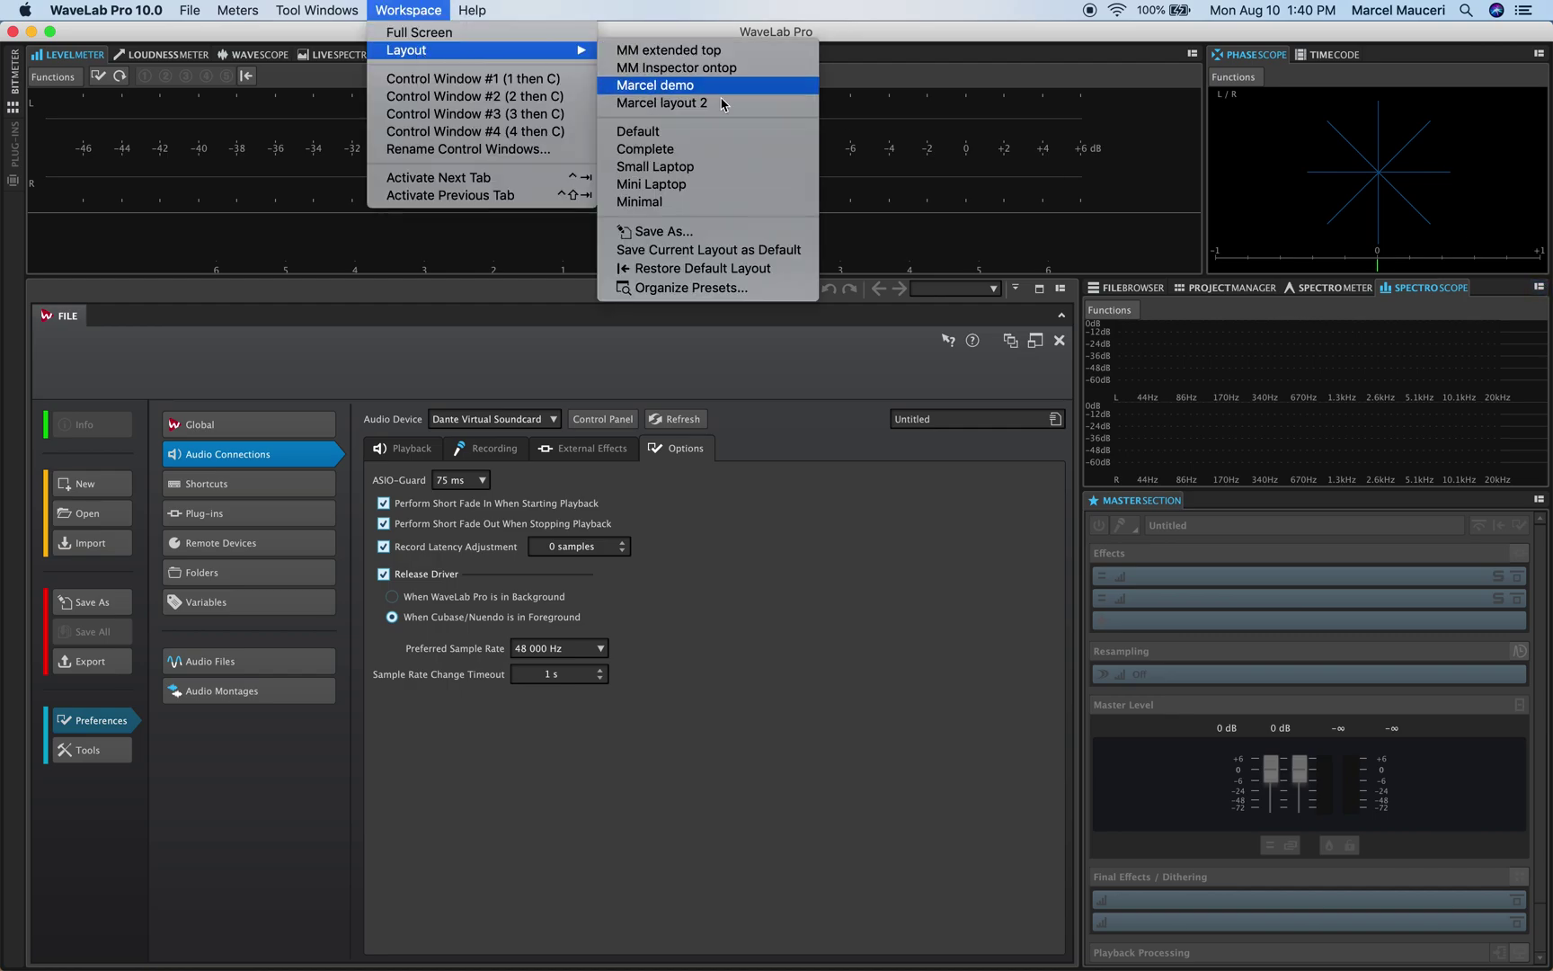
{"action": "left_click", "coordinate": [708, 232]}
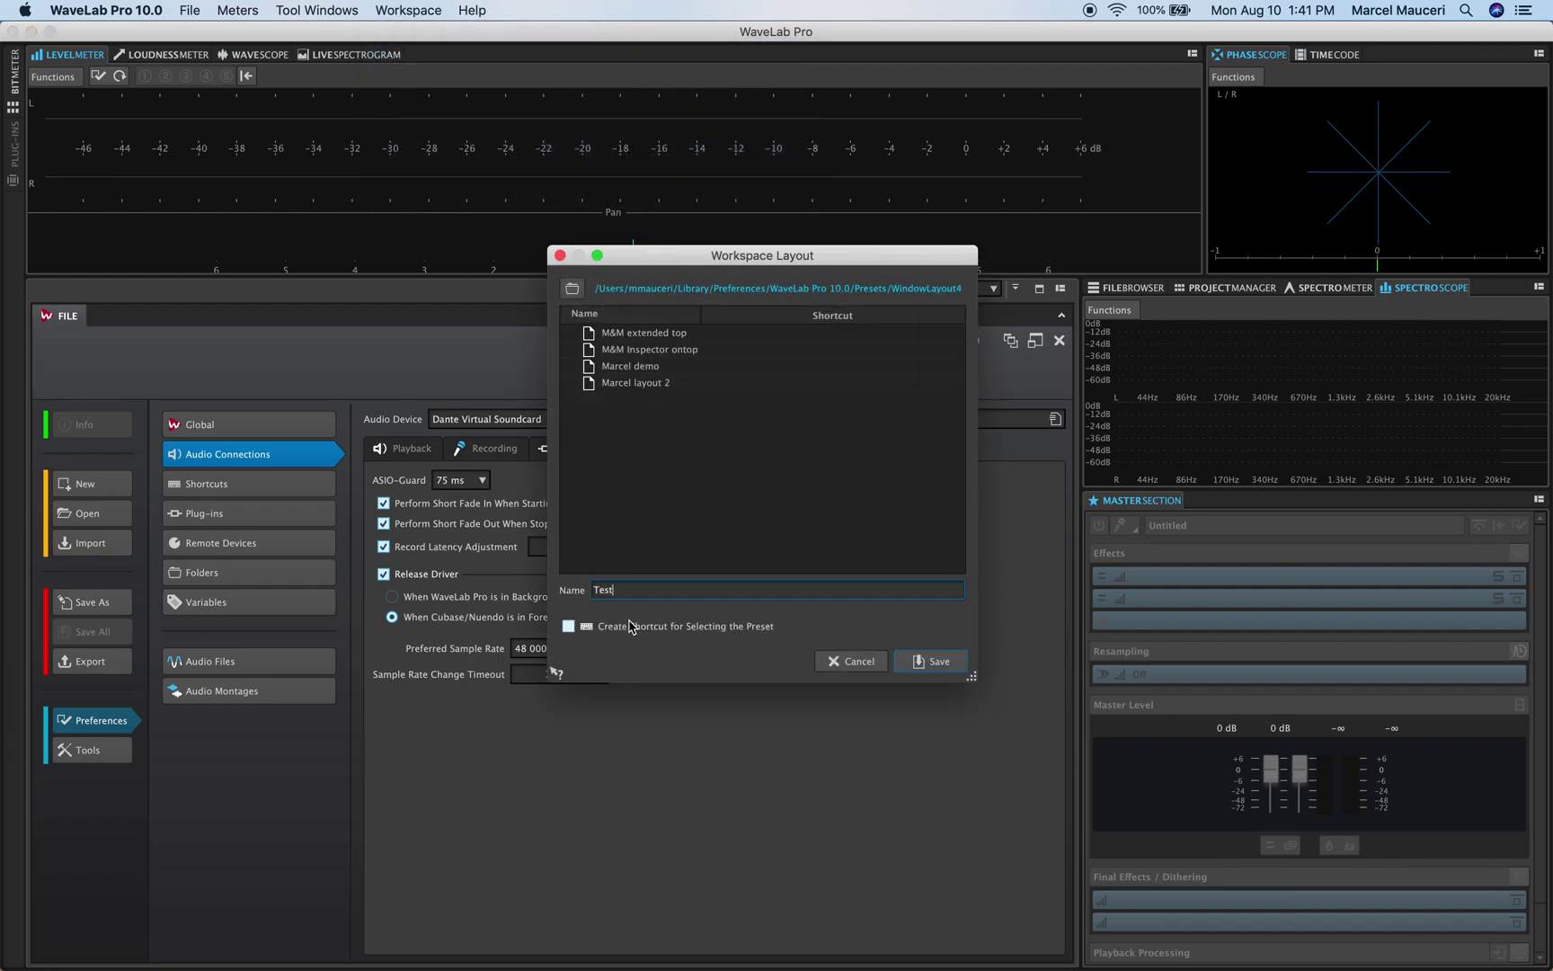
{"action": "type", "text": "Test 1"}
{"action": "left_click", "coordinate": [933, 661]}
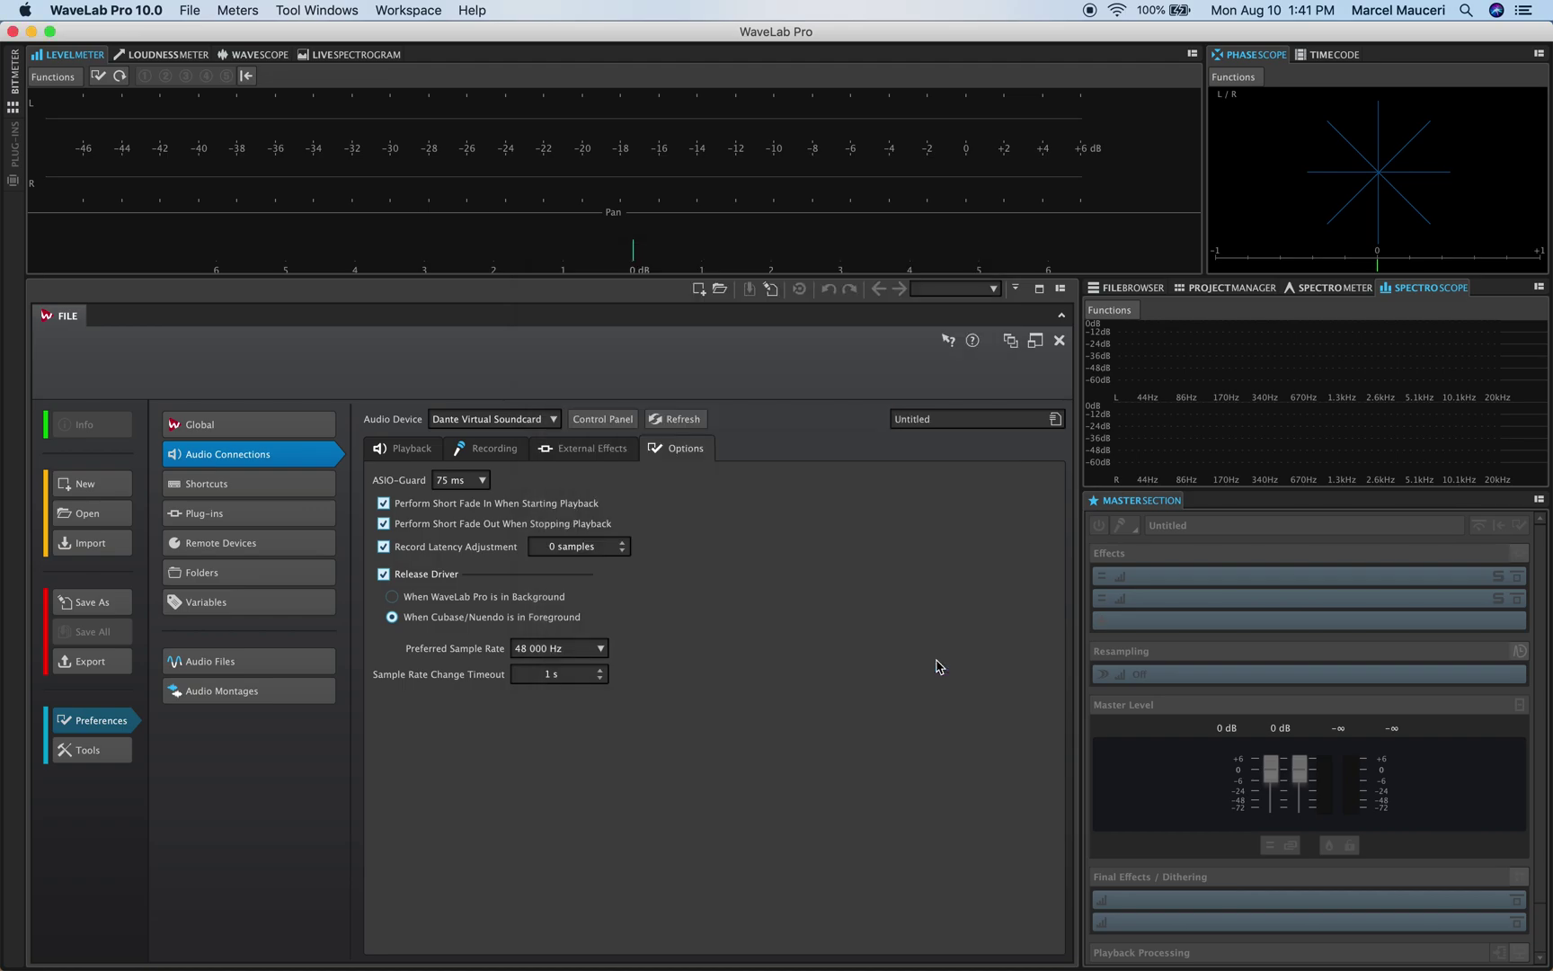
Apply another saved custom layout preset, then switch back to the Default layout.
{"action": "left_click", "coordinate": [415, 12]}
{"action": "mouse_move", "coordinate": [420, 54]}
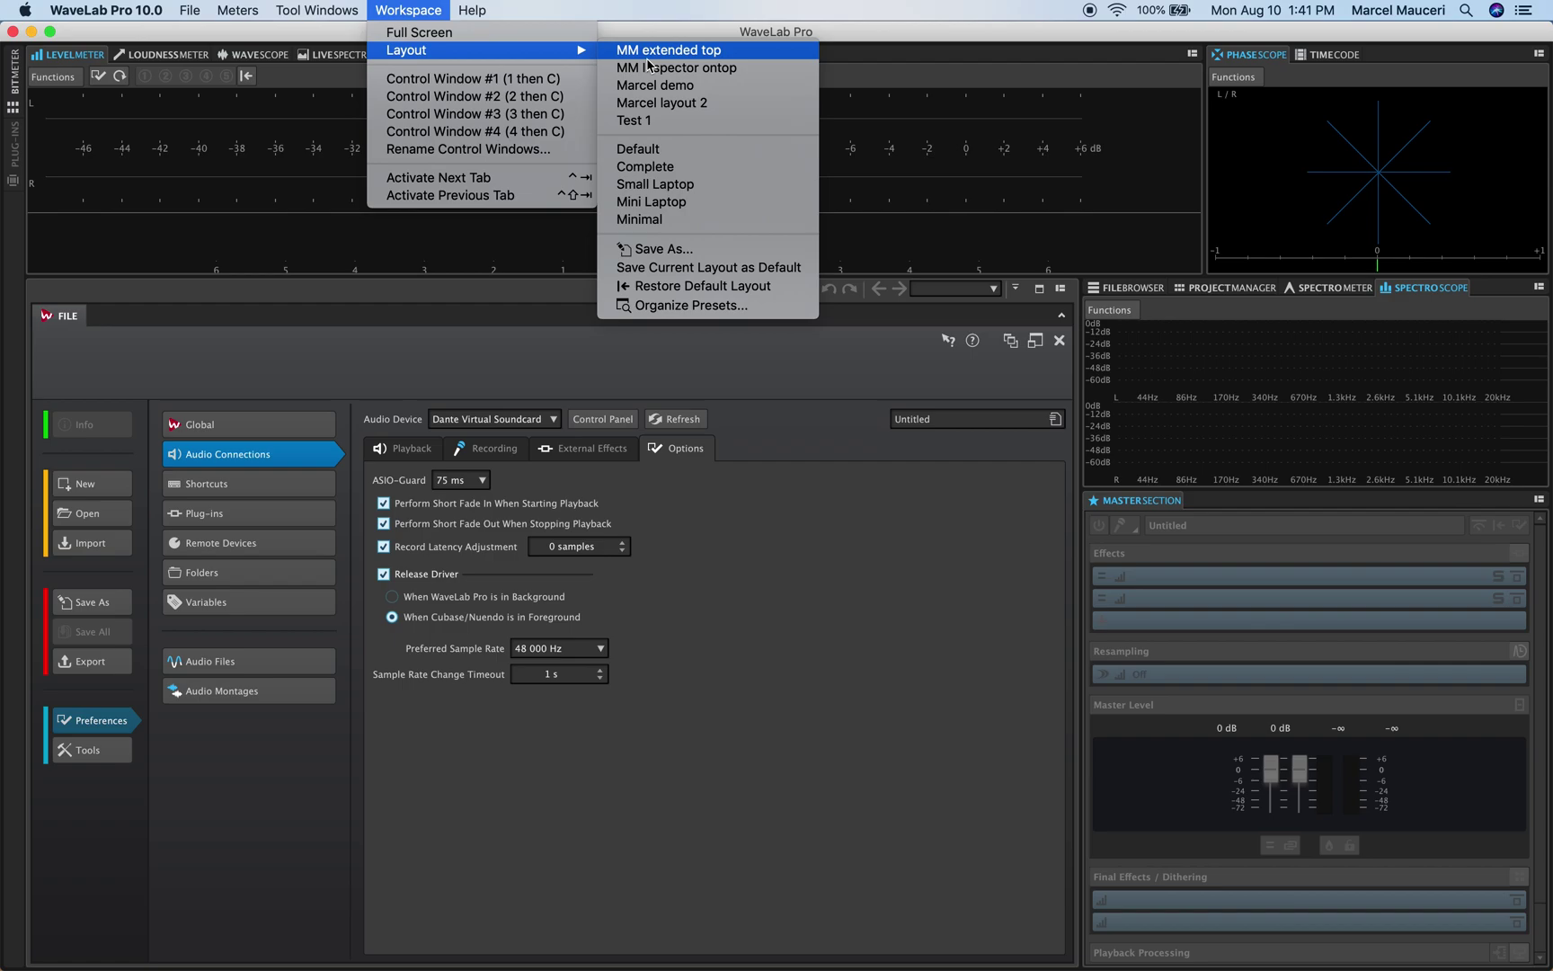
{"action": "left_click", "coordinate": [666, 90]}
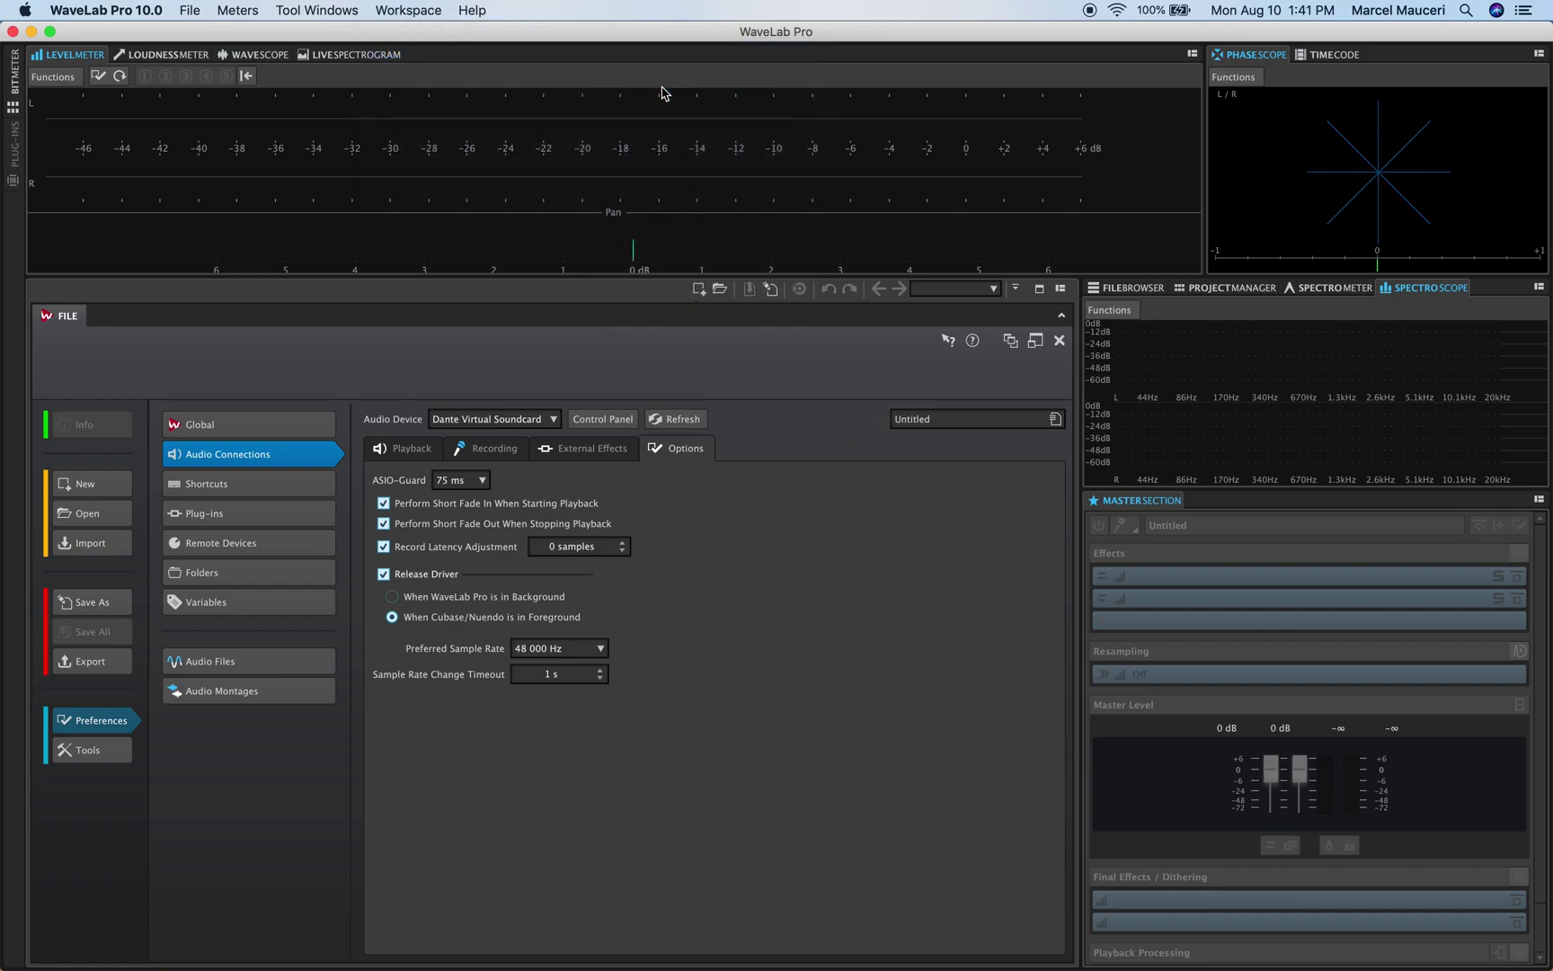
{"action": "left_click", "coordinate": [396, 12]}
{"action": "mouse_move", "coordinate": [400, 52]}
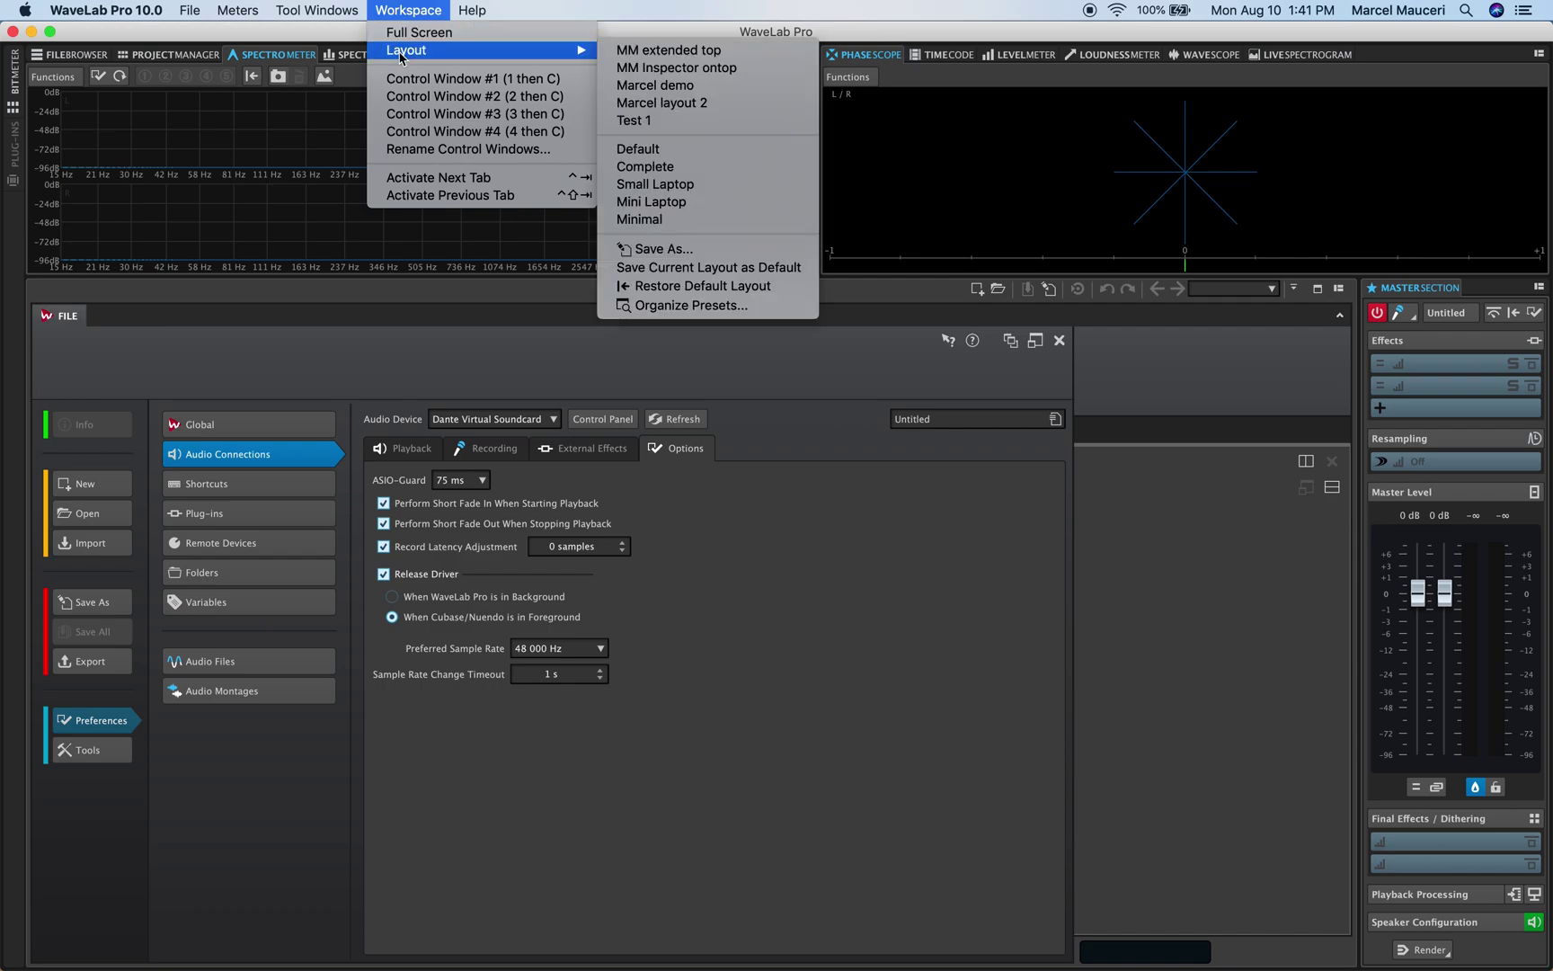
{"action": "left_click", "coordinate": [680, 150]}
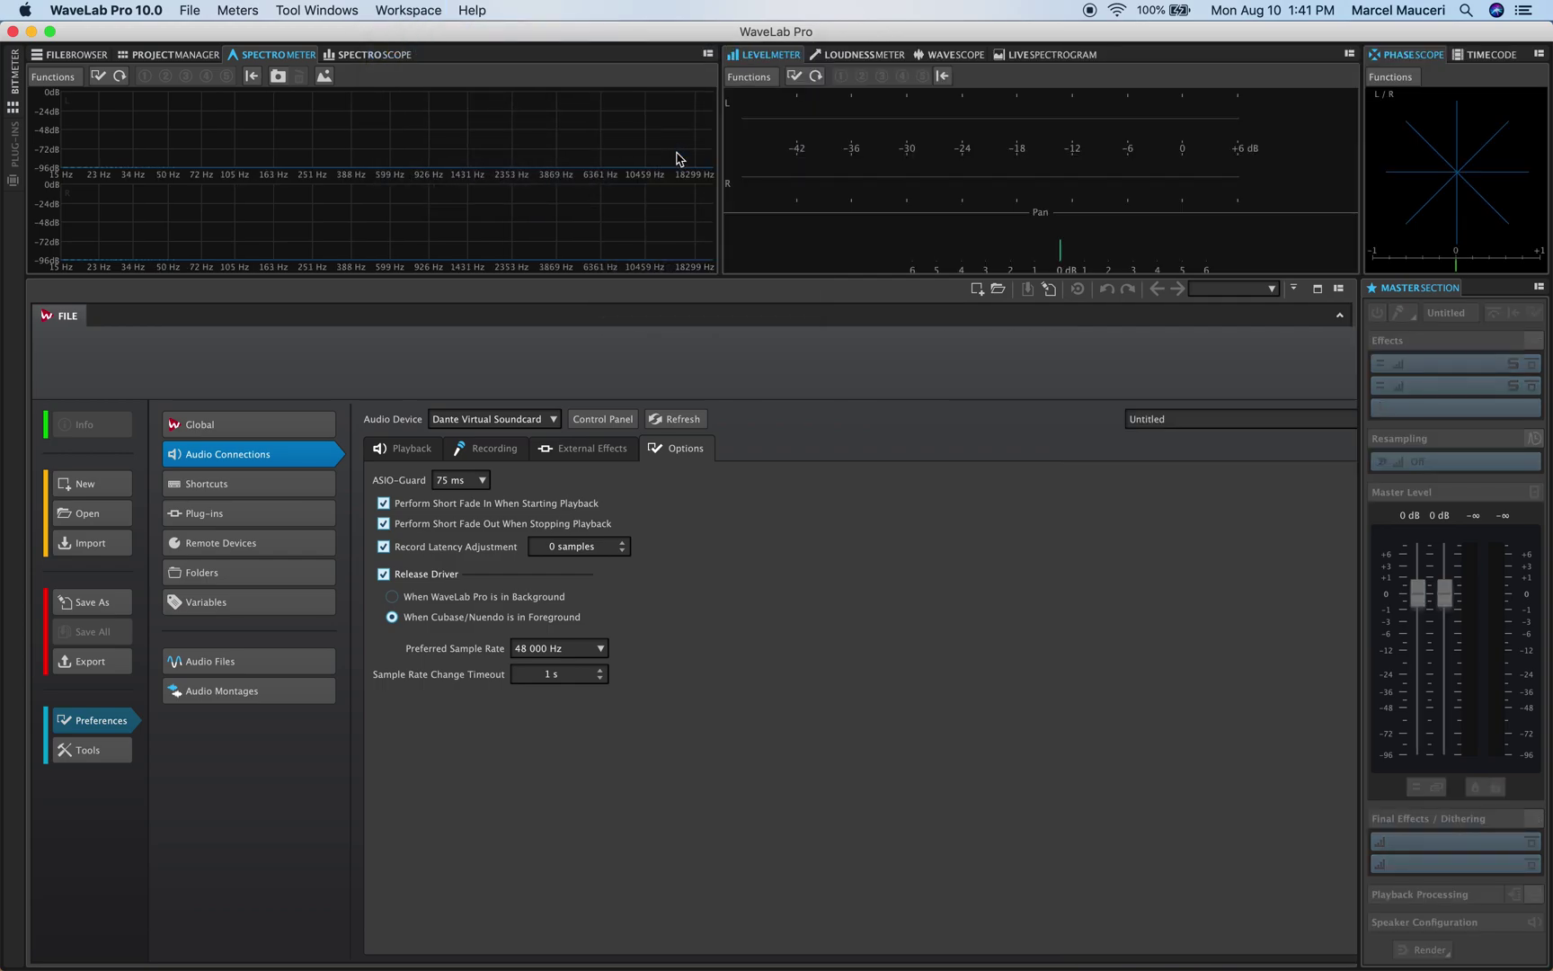
Apply the Test 1 layout preset, then return to the Default layout.
{"action": "left_click", "coordinate": [424, 16]}
{"action": "mouse_move", "coordinate": [429, 51]}
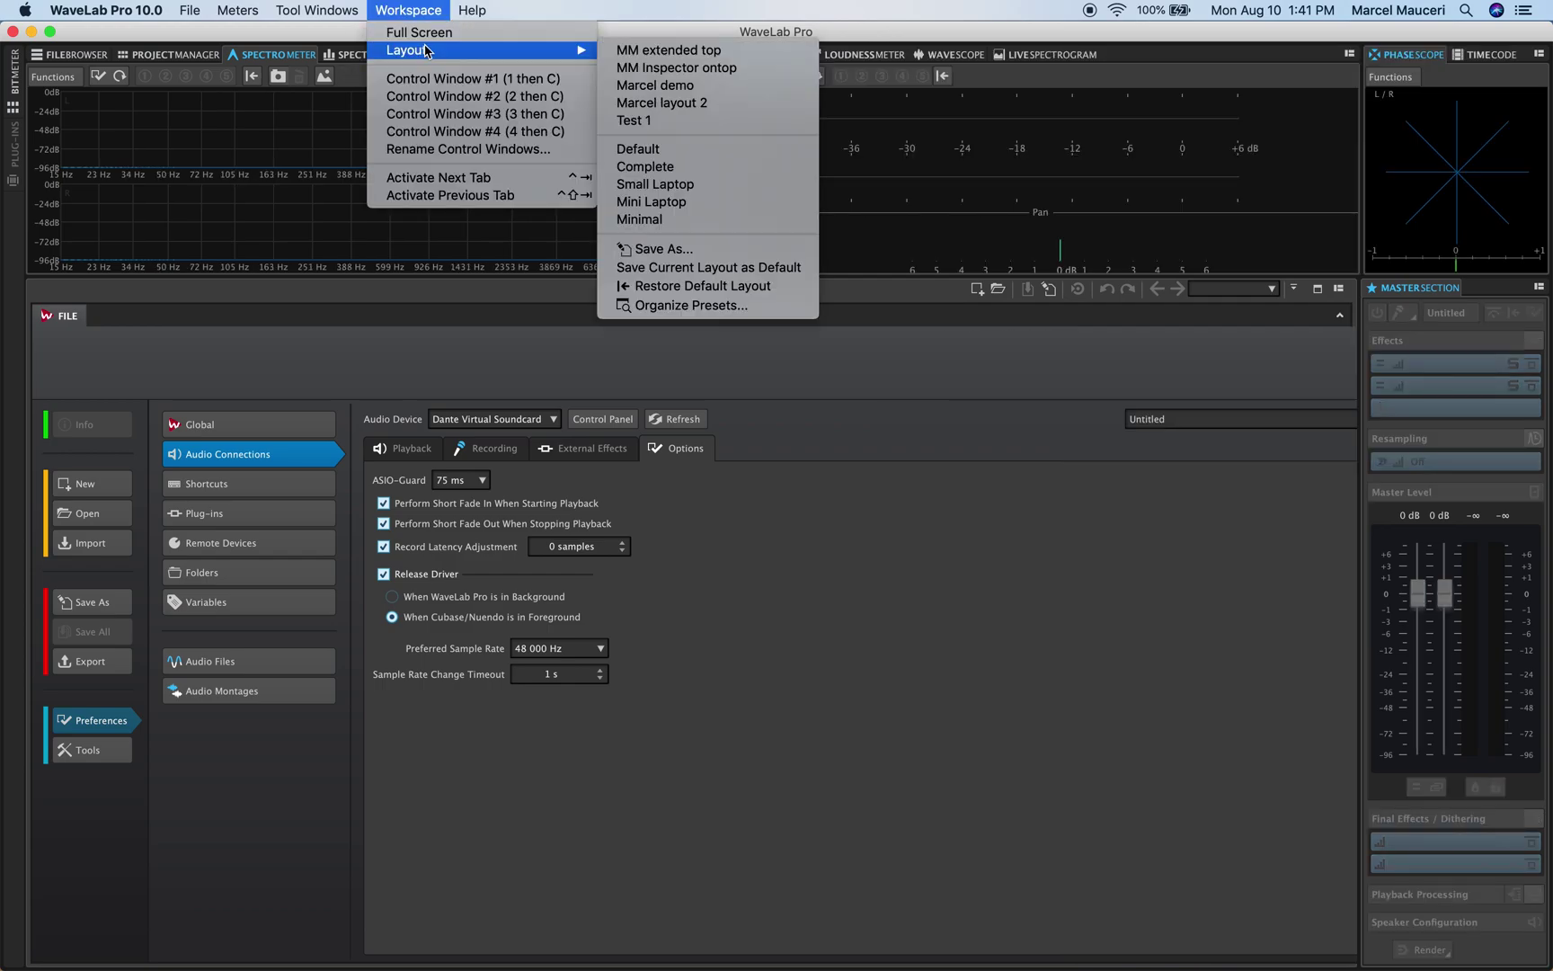
{"action": "left_click", "coordinate": [689, 121]}
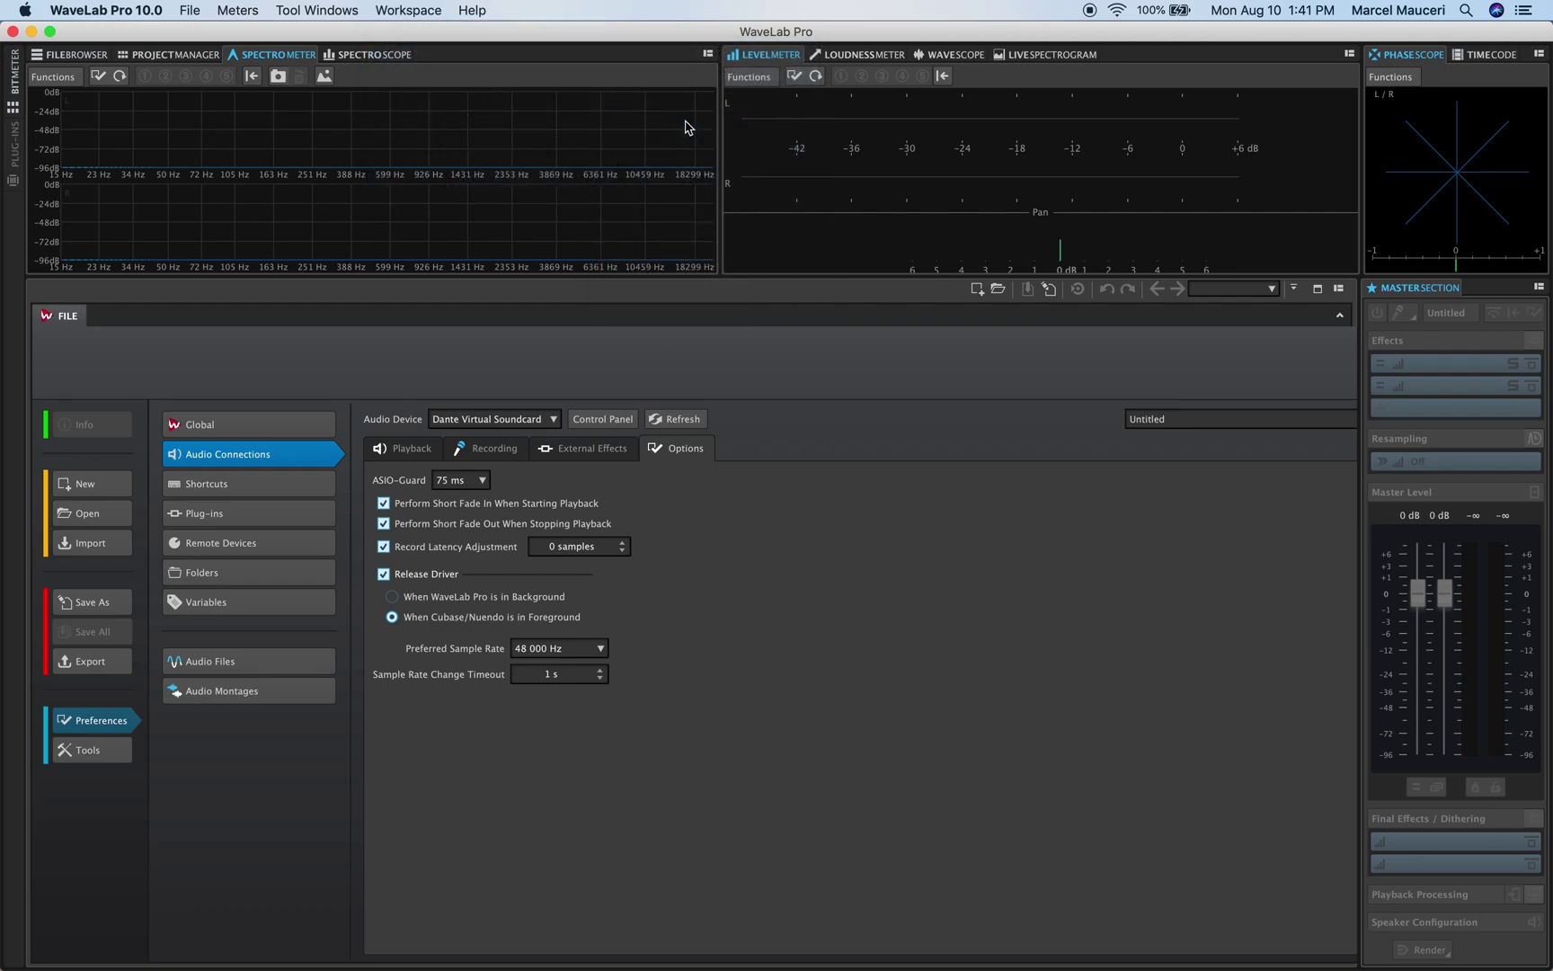
{"action": "left_click", "coordinate": [420, 13]}
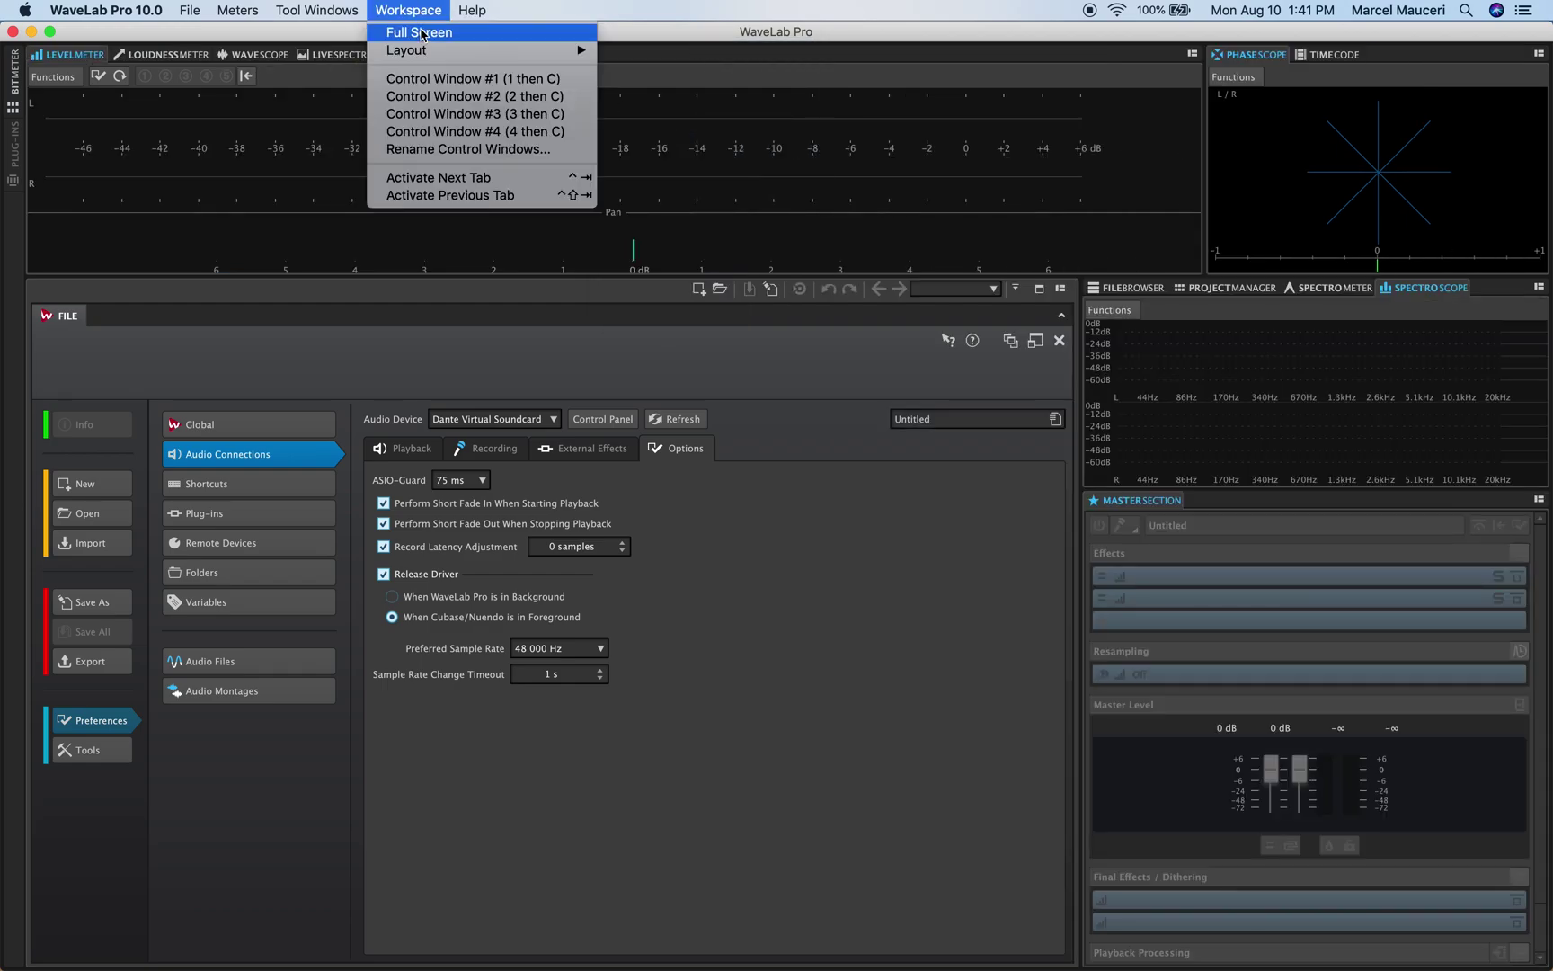
{"action": "mouse_move", "coordinate": [428, 52]}
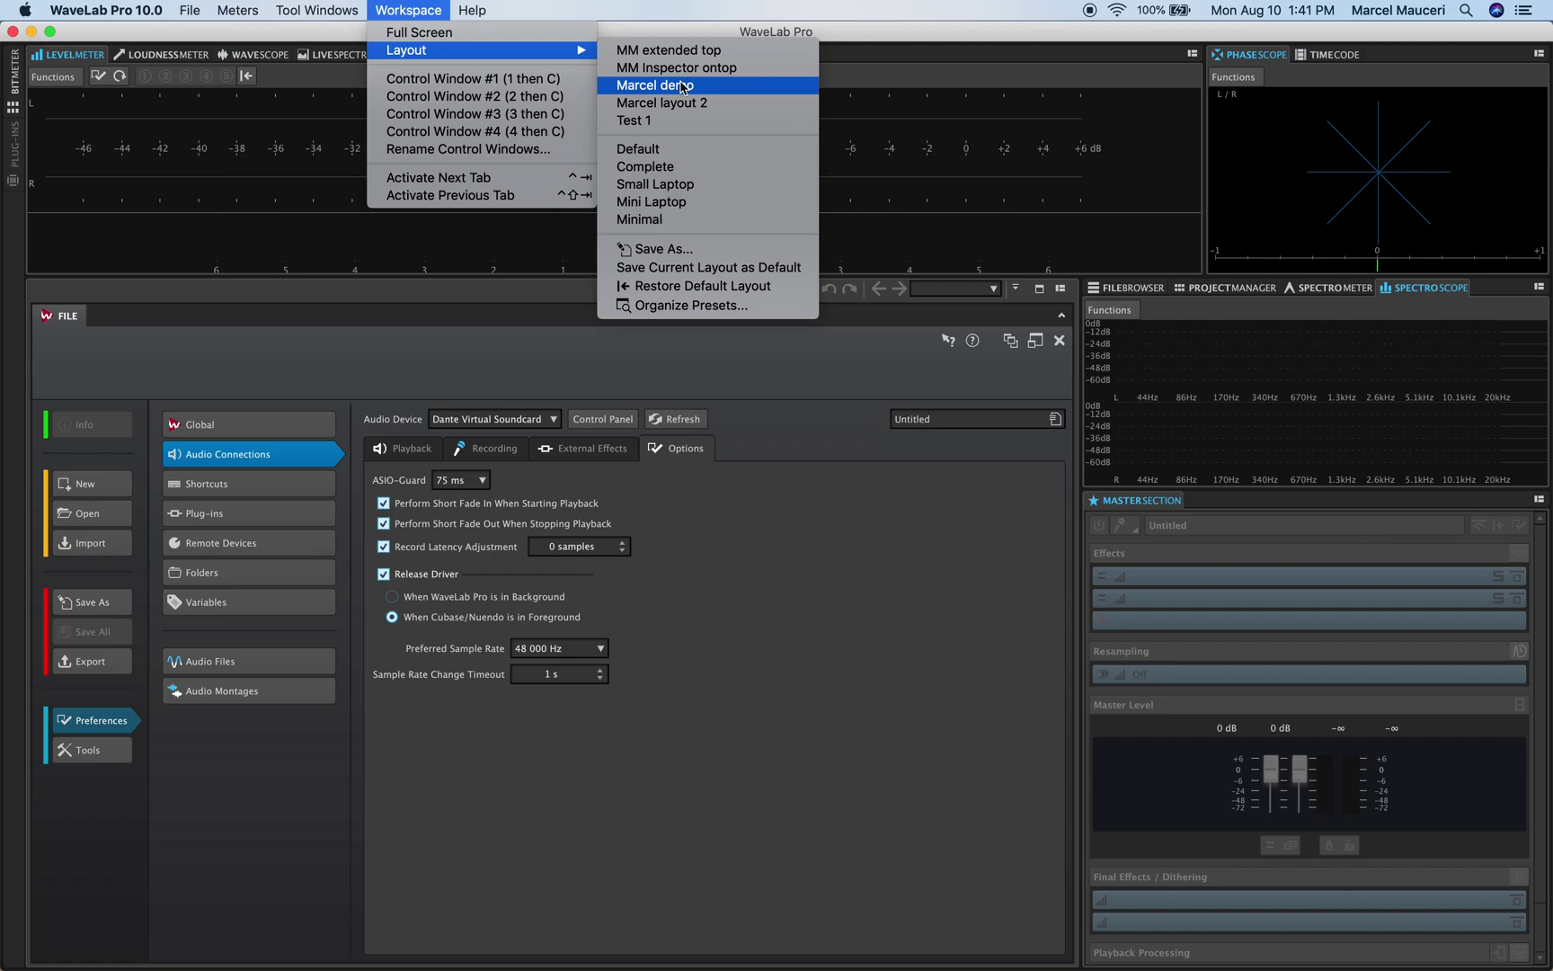
{"action": "left_click", "coordinate": [666, 149]}
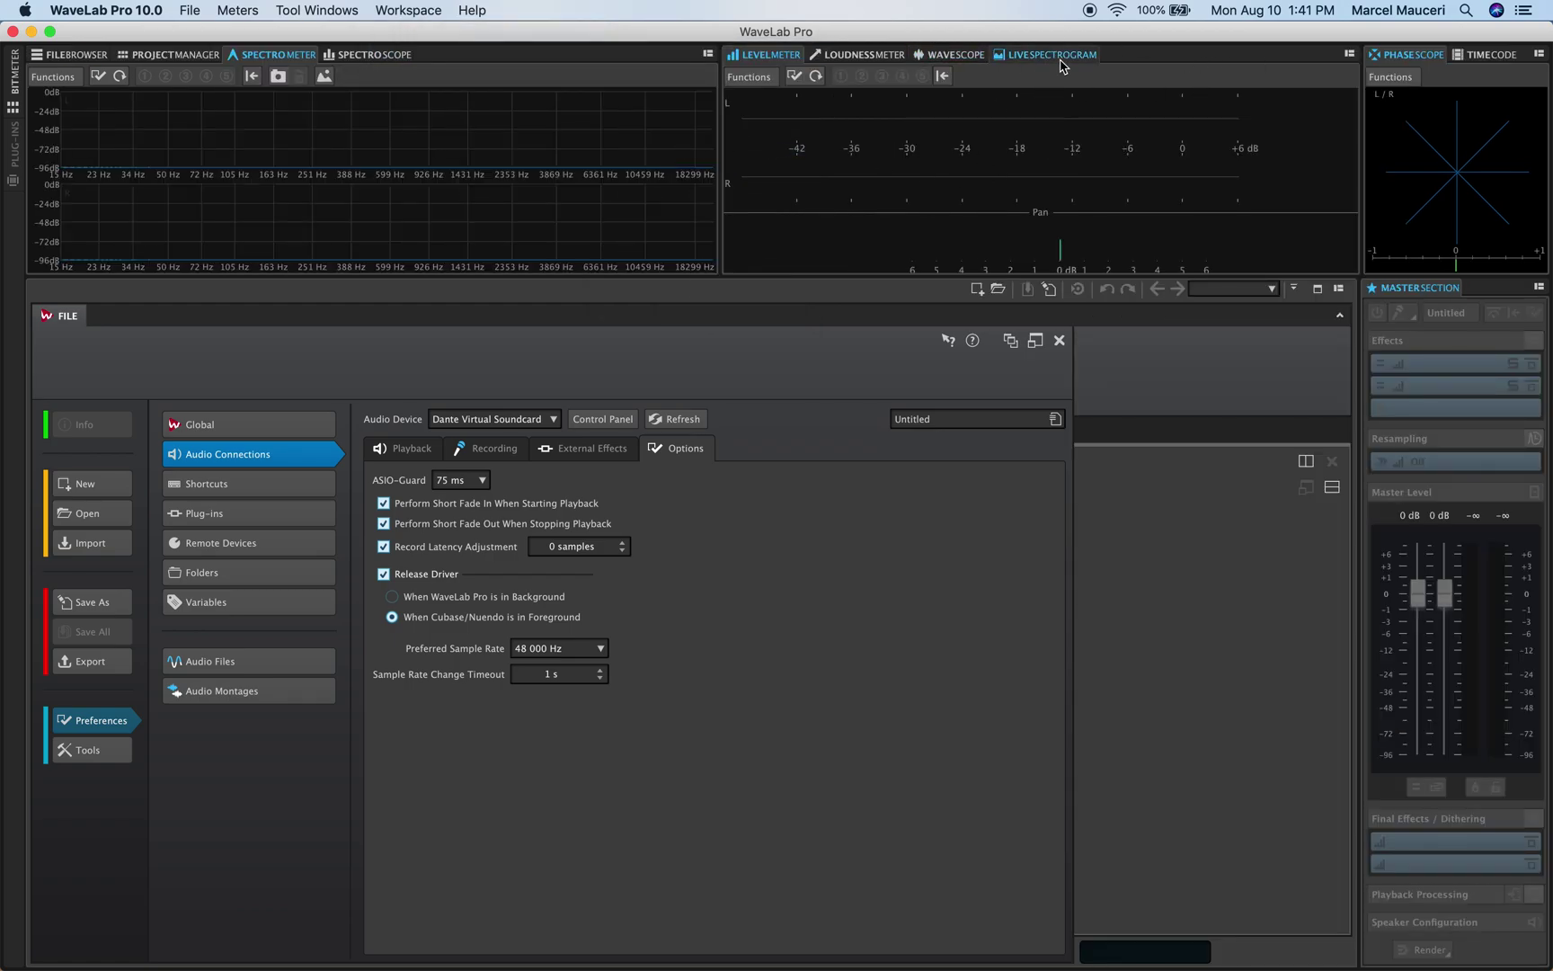
Regroup the meter tabs so Wavescope and Live Spectrogram join Loudness Meter, leaving Level Meter alone.
{"action": "left_click_drag", "start_coordinate": [1061, 64], "coordinate": [876, 63]}
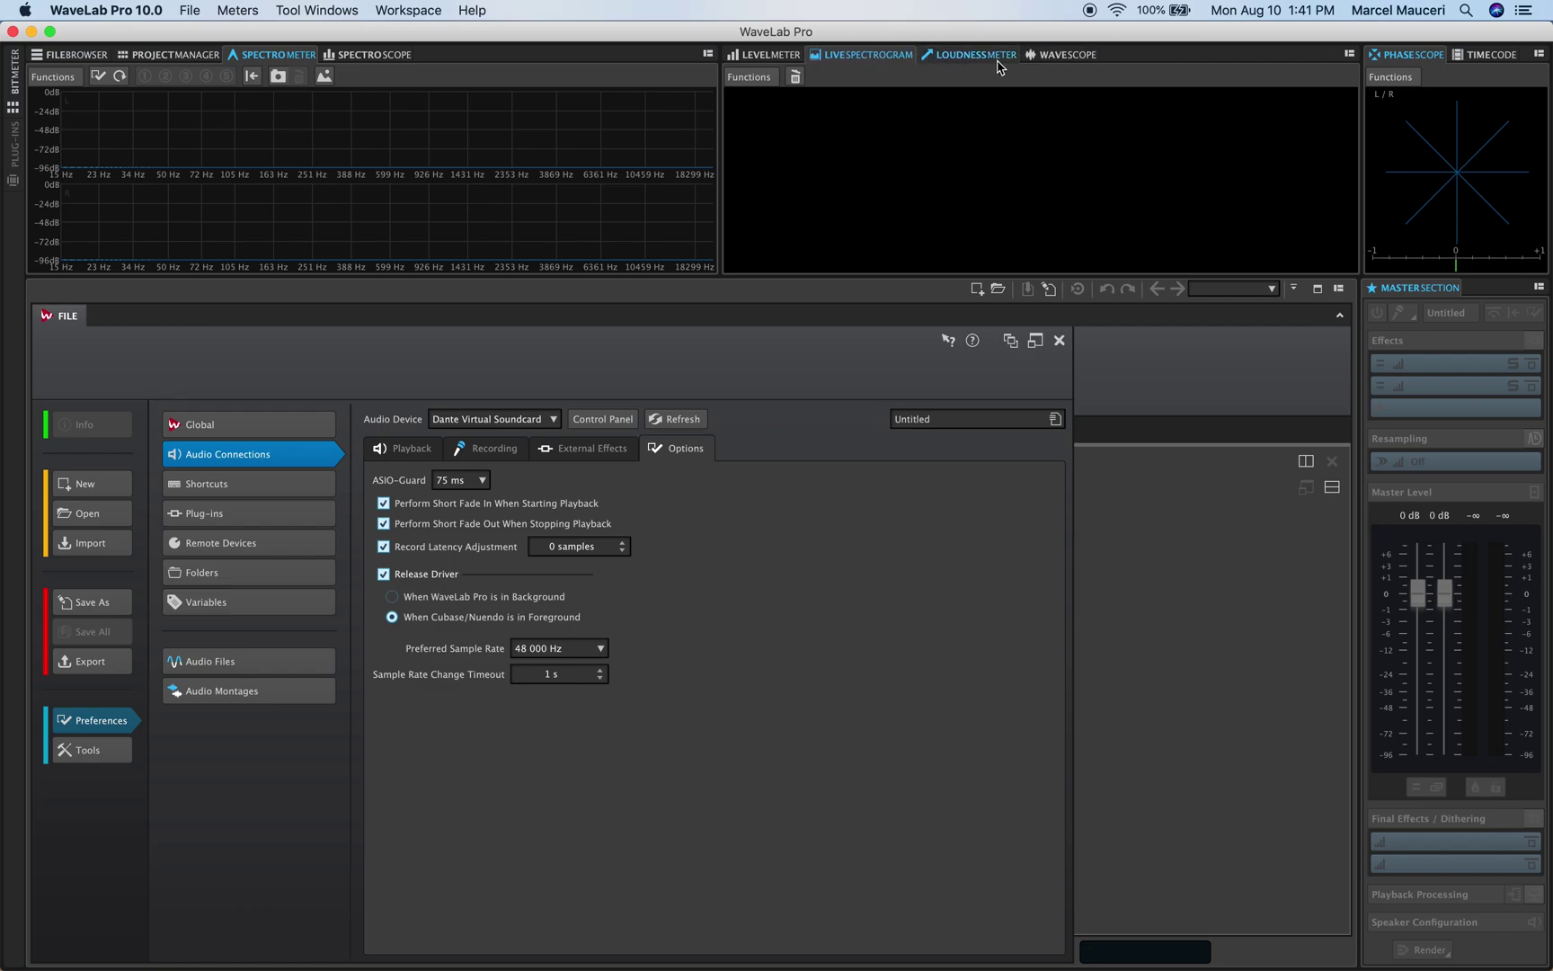
{"action": "left_click_drag", "start_coordinate": [998, 63], "coordinate": [369, 166]}
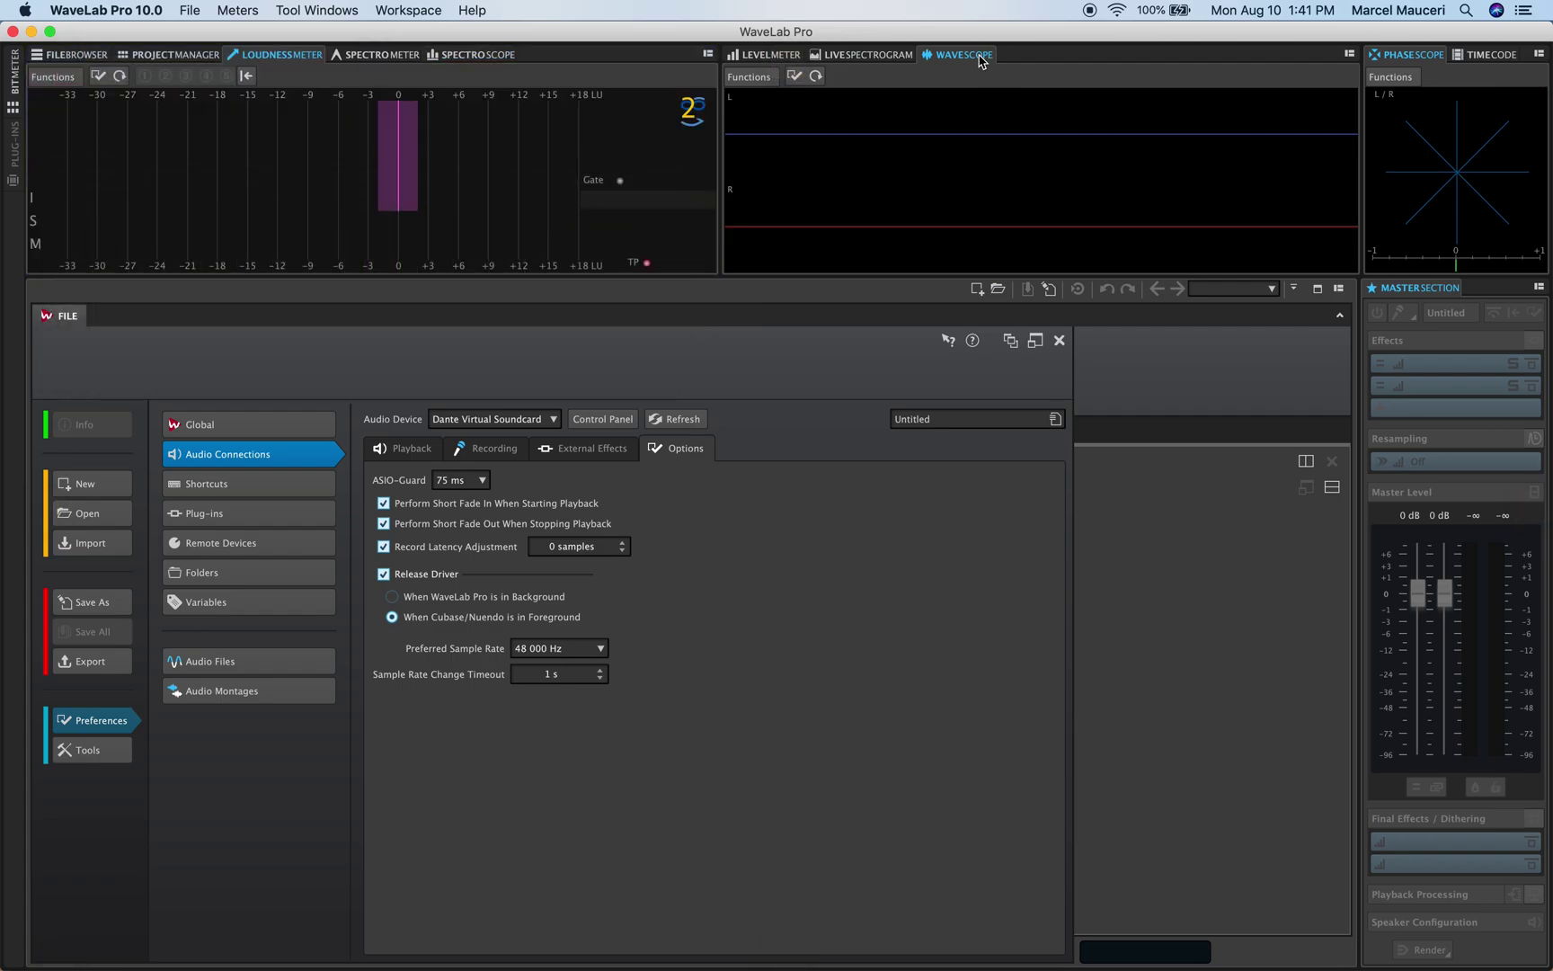
{"action": "left_click_drag", "start_coordinate": [971, 60], "coordinate": [376, 161]}
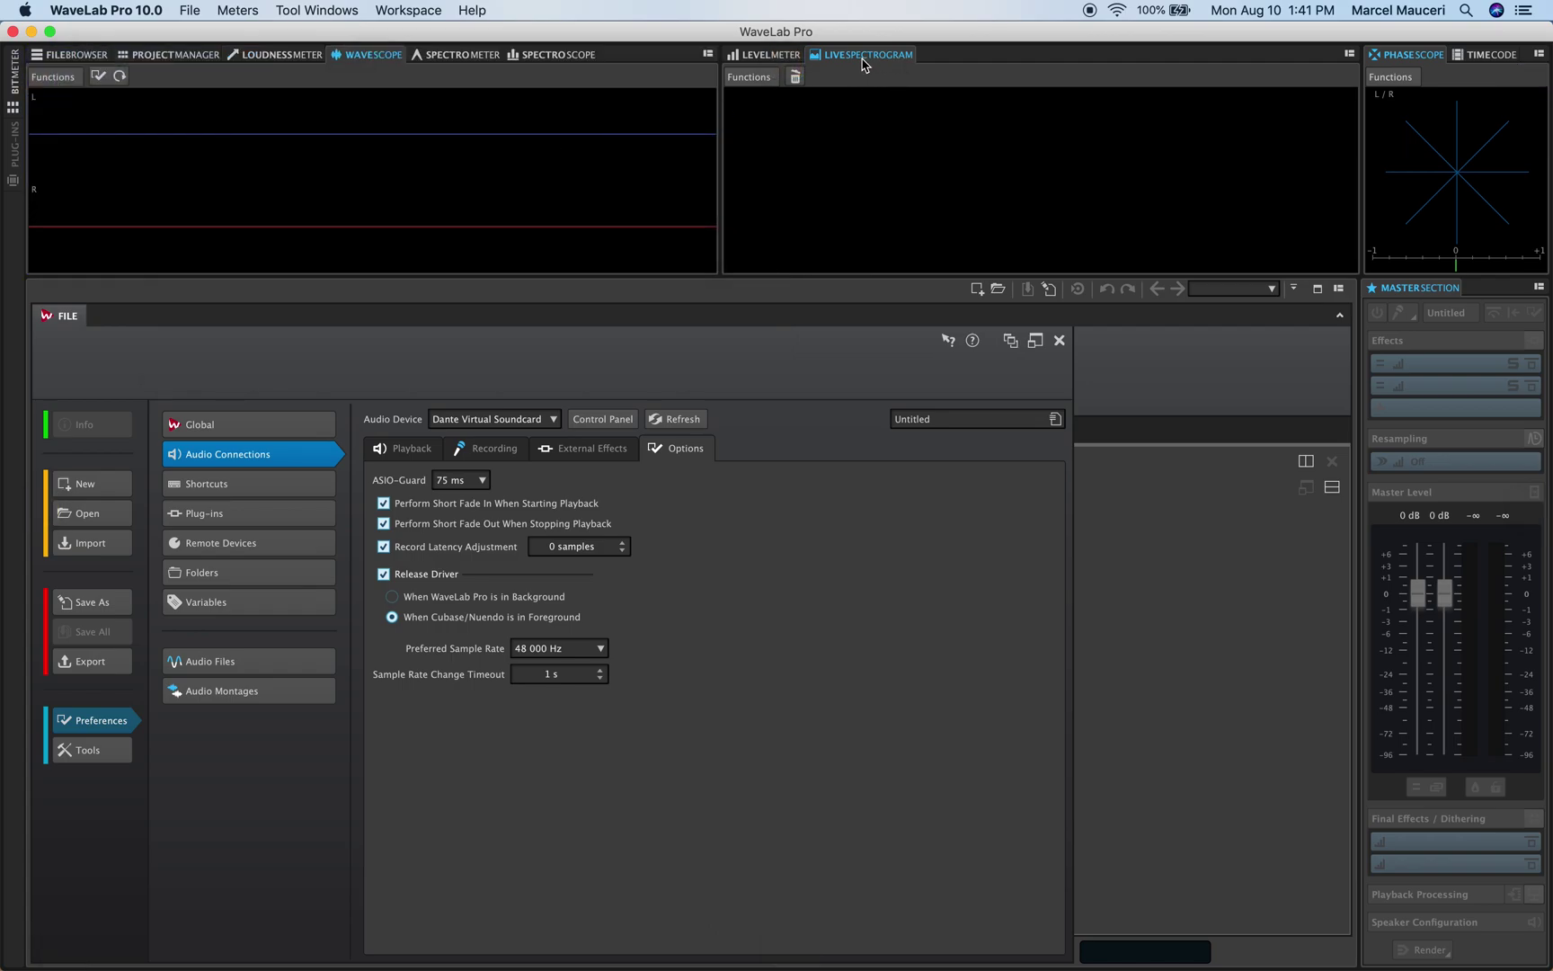
{"action": "left_click_drag", "start_coordinate": [780, 61], "coordinate": [380, 155]}
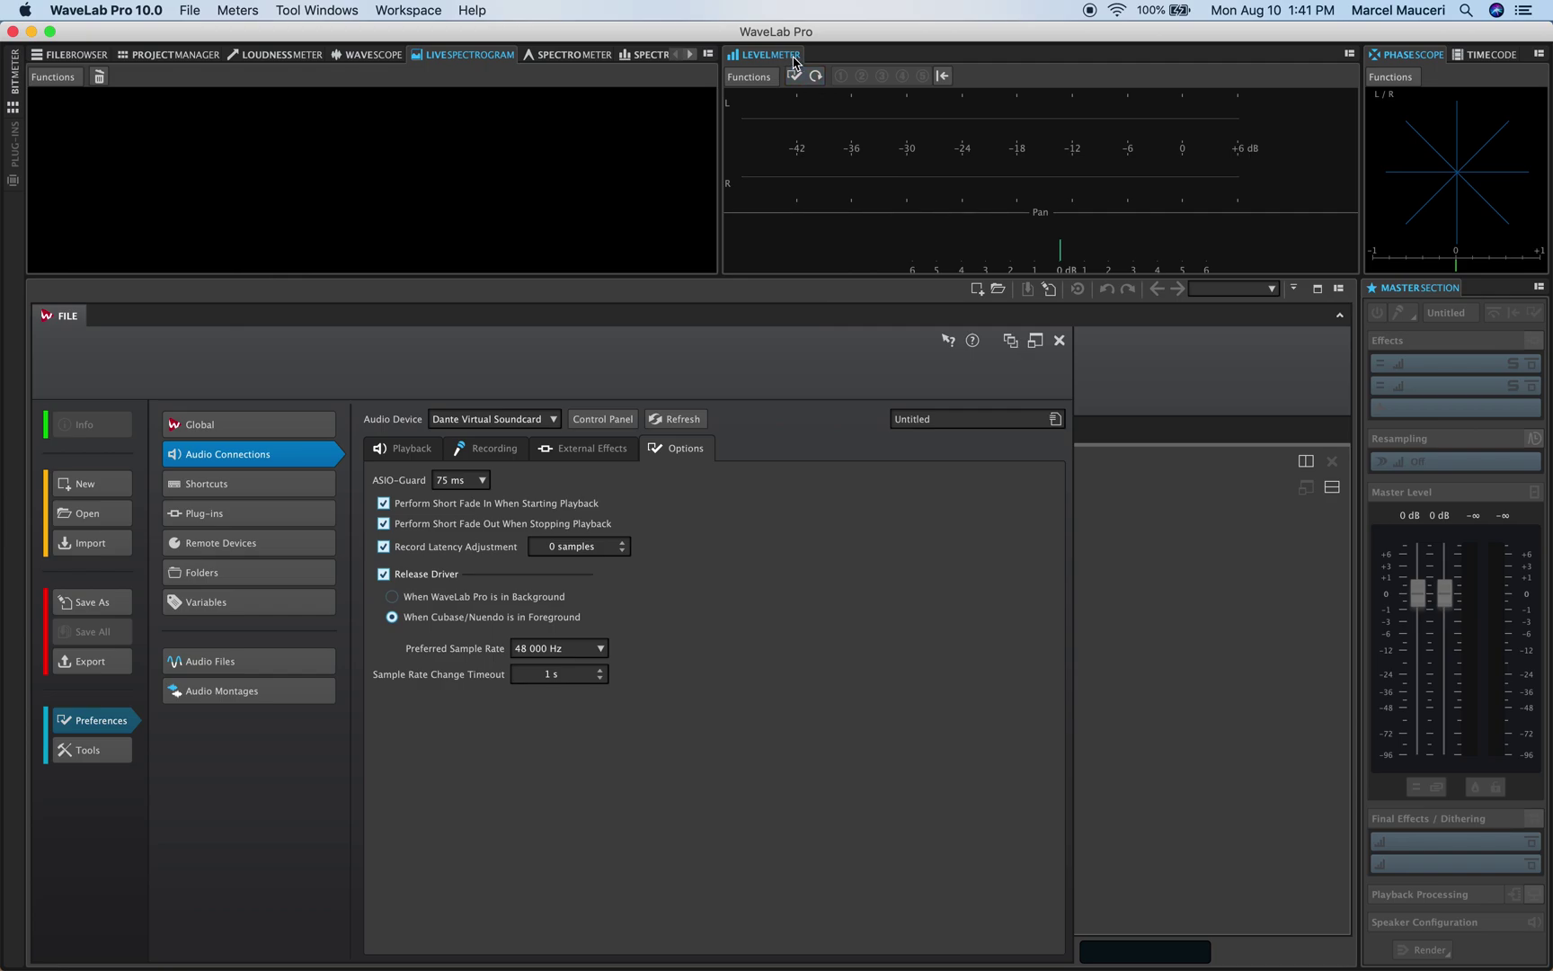
Cycle the top-left dock through File Browser, Project Manager, Loudness Meter and WaveScope.
{"action": "left_click", "coordinate": [77, 54]}
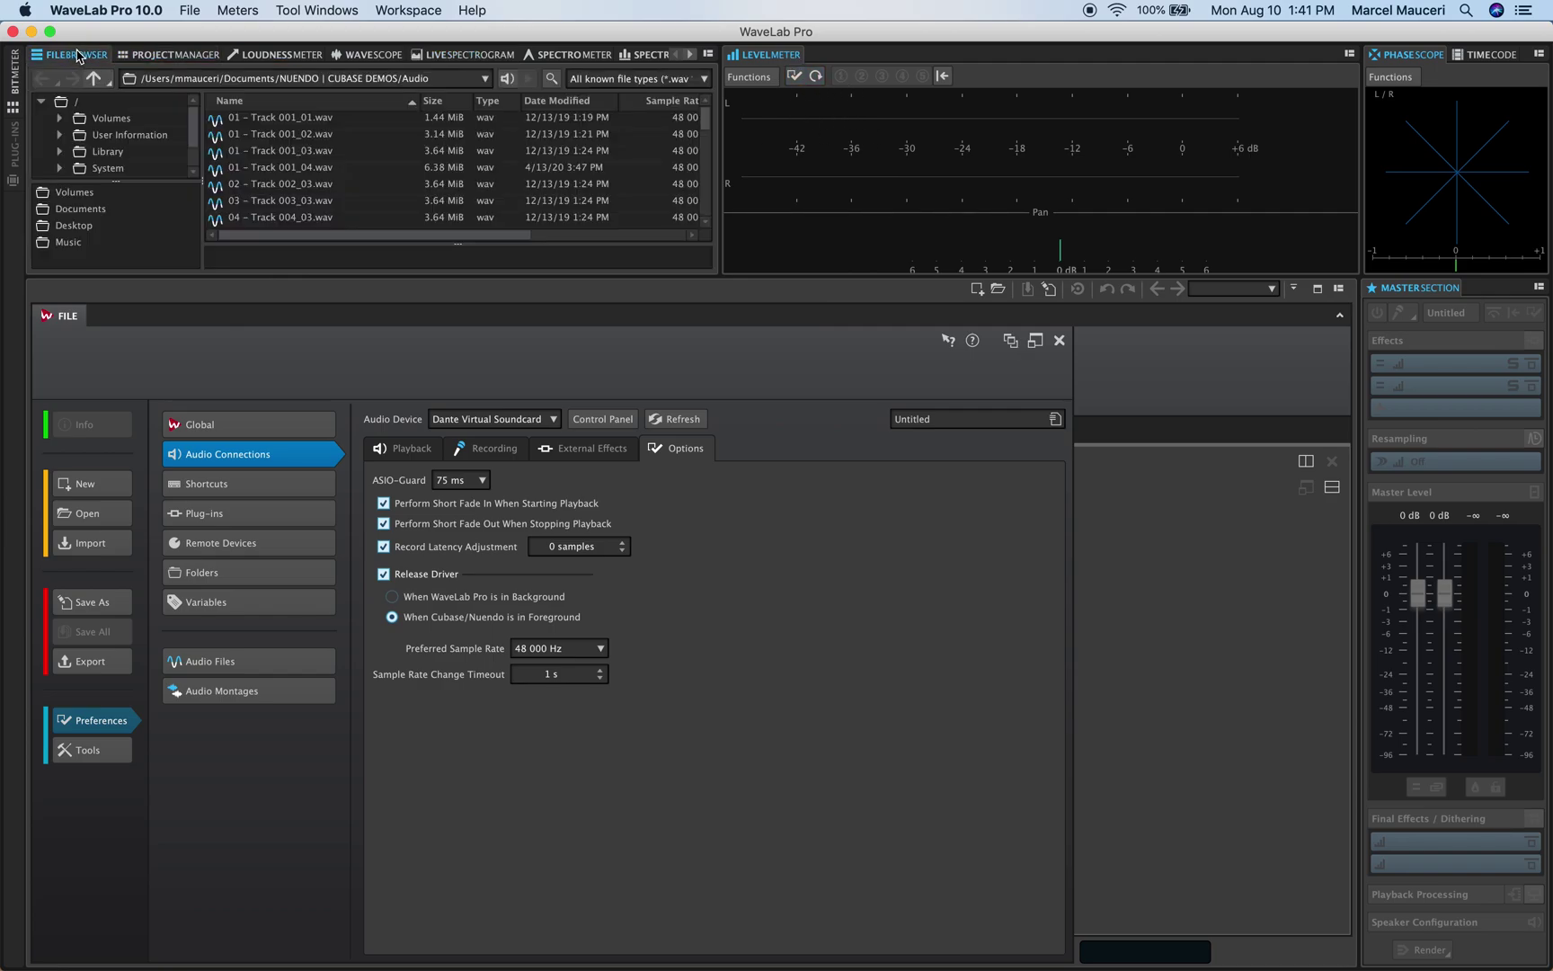
{"action": "left_click", "coordinate": [216, 52]}
{"action": "left_click", "coordinate": [280, 54]}
{"action": "left_click", "coordinate": [369, 55]}
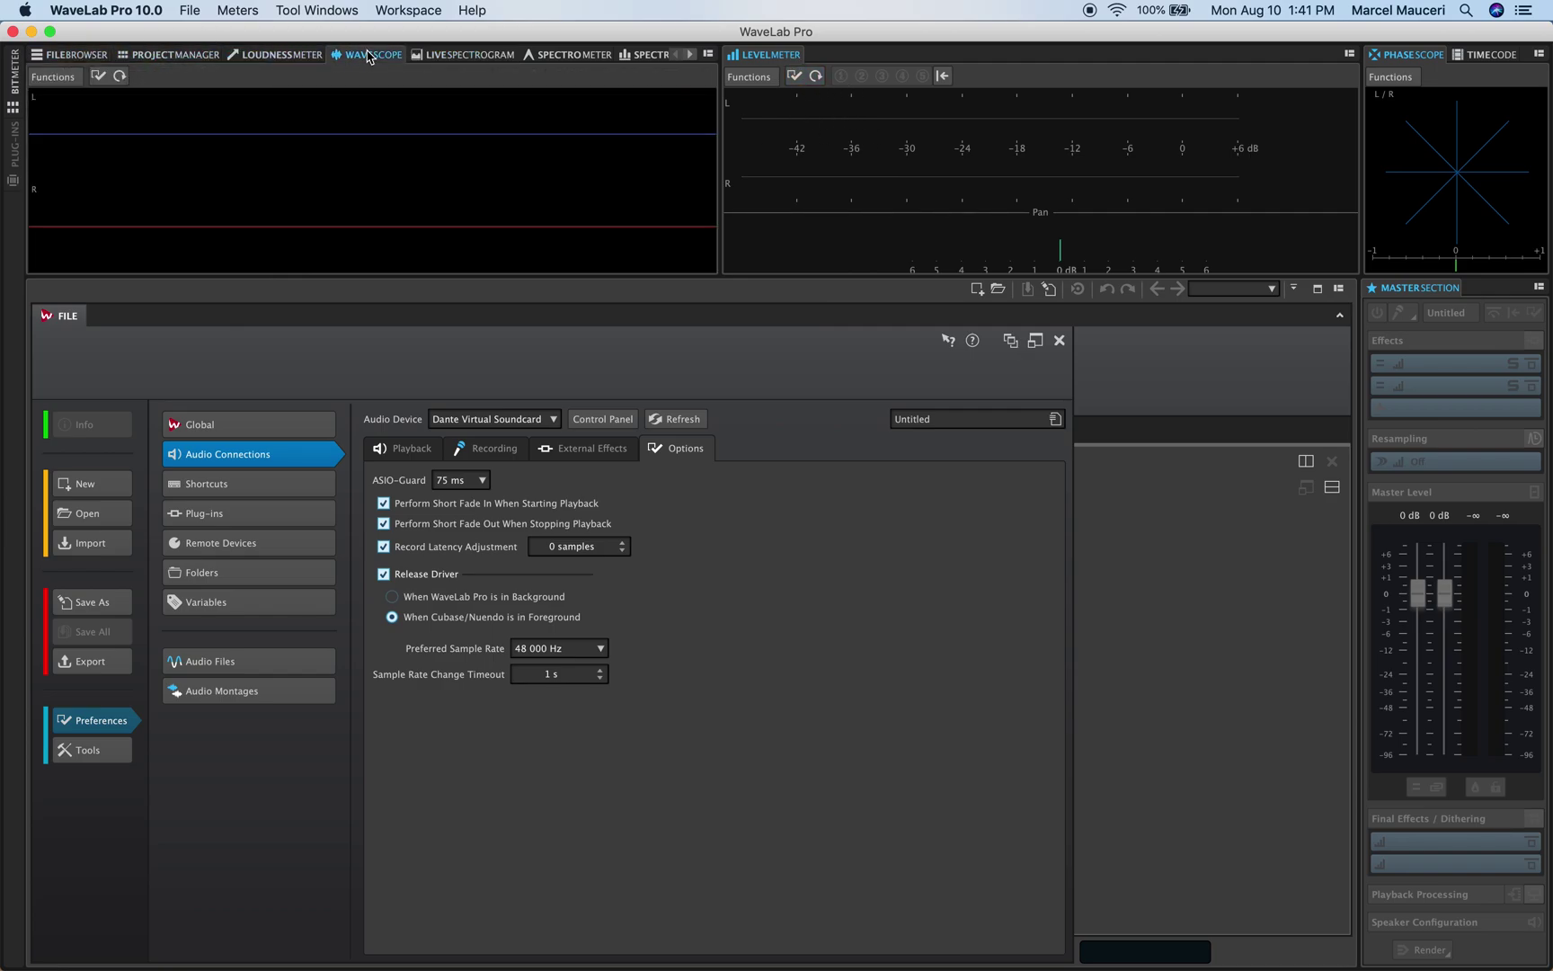
Float the meter tab group in Control Window #1, then dock it back into the top area.
{"action": "left_click", "coordinate": [463, 54]}
{"action": "left_click", "coordinate": [709, 54]}
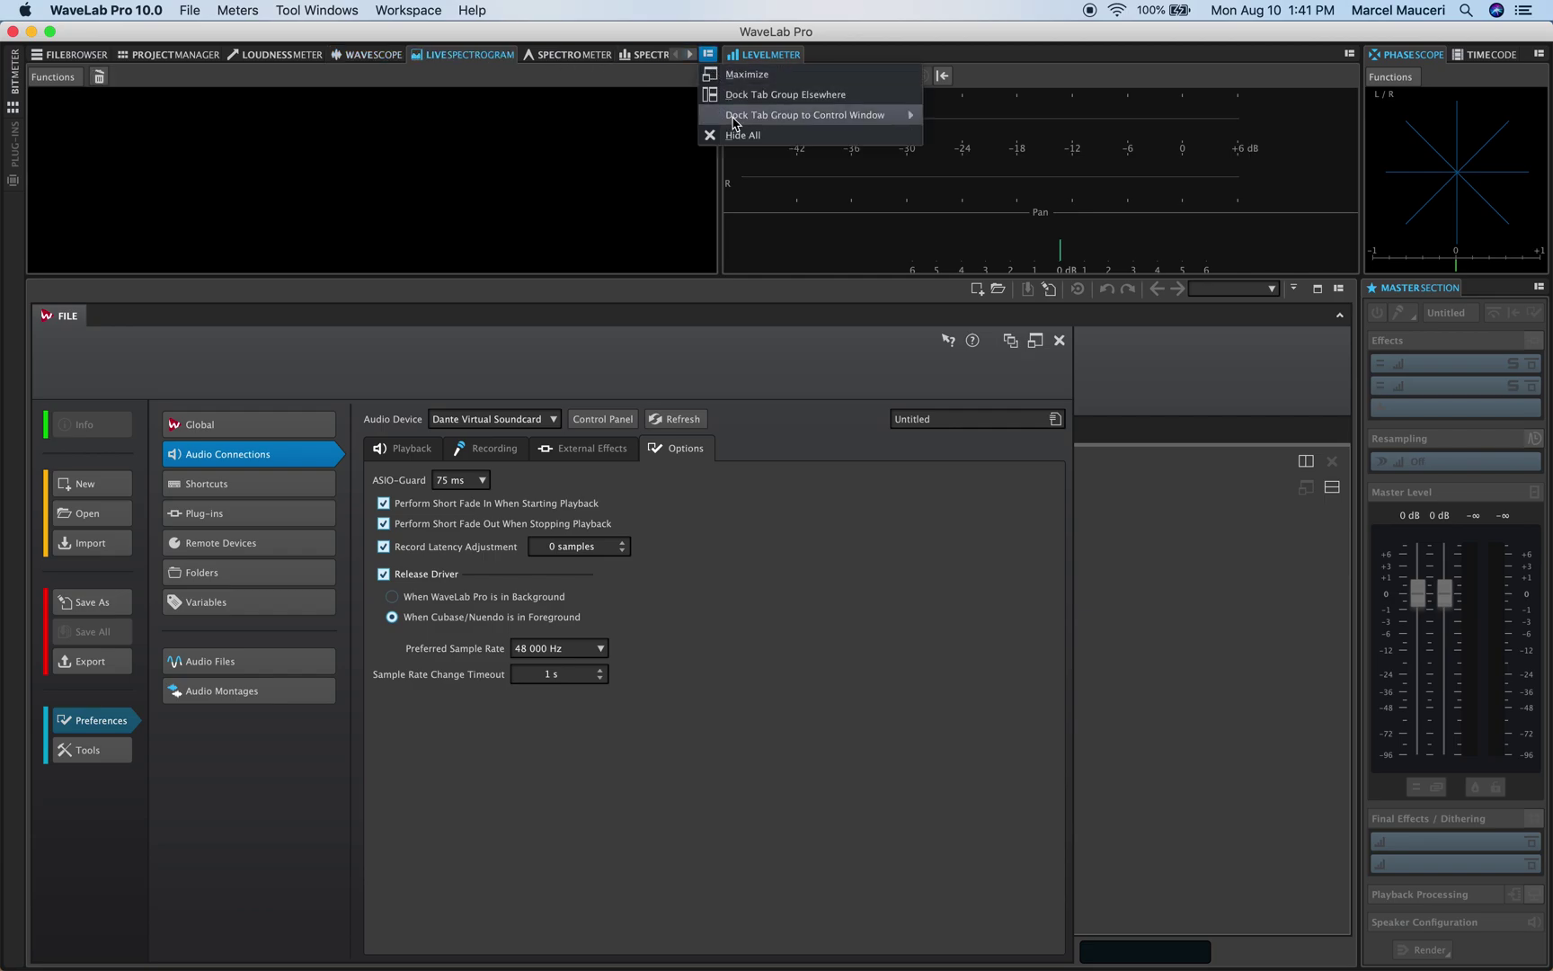
{"action": "mouse_move", "coordinate": [733, 122]}
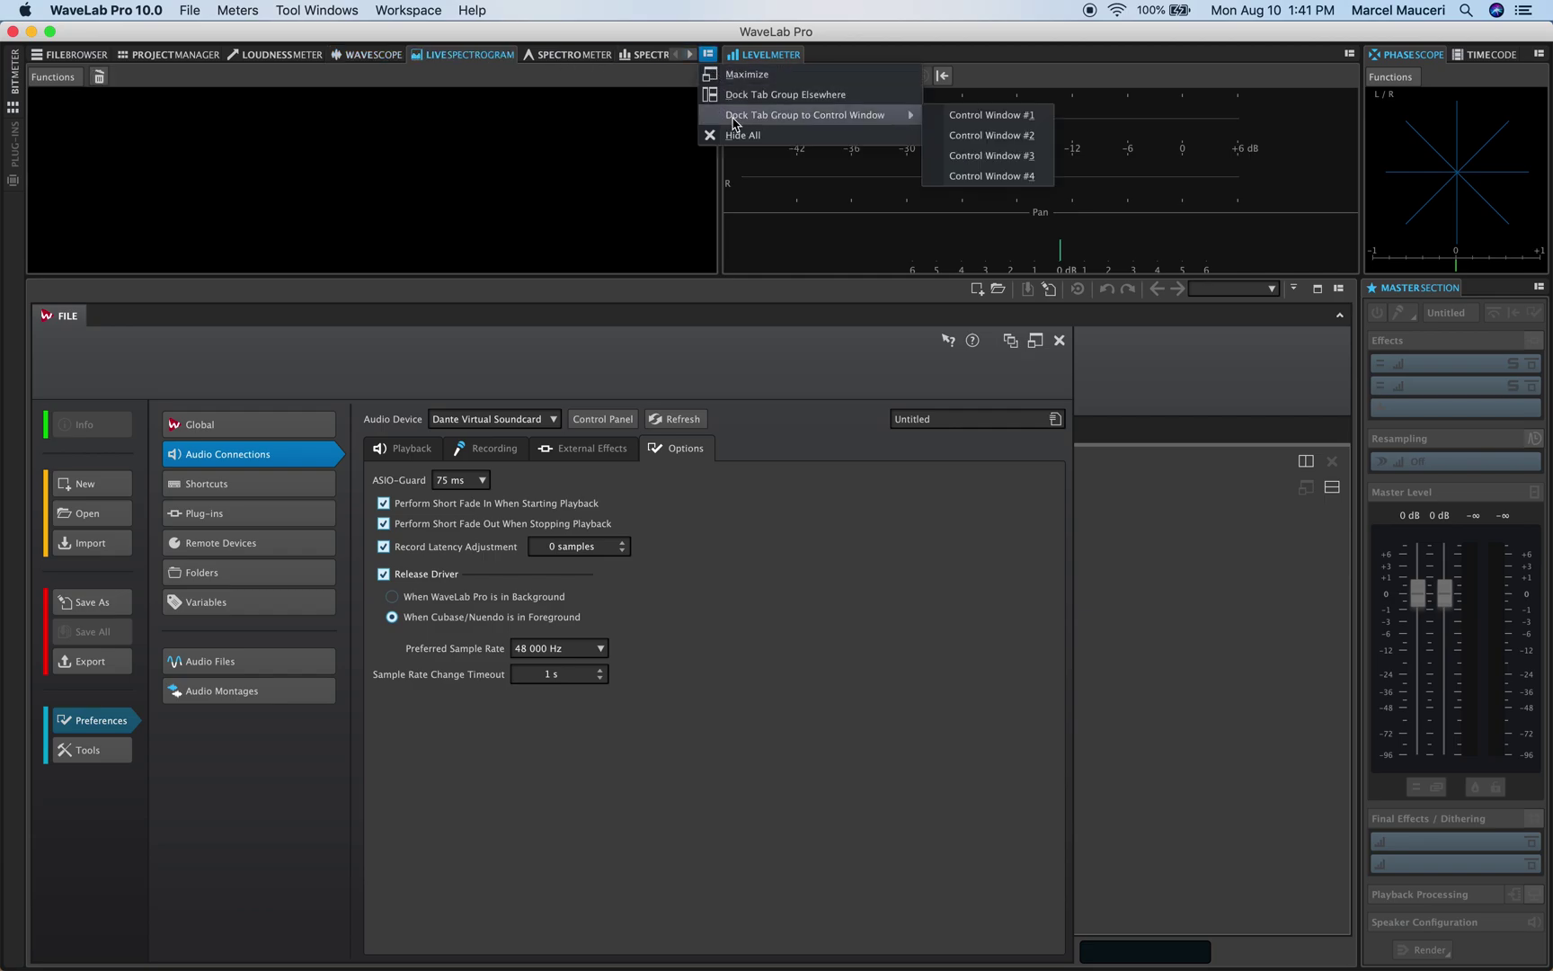
{"action": "left_click", "coordinate": [969, 115]}
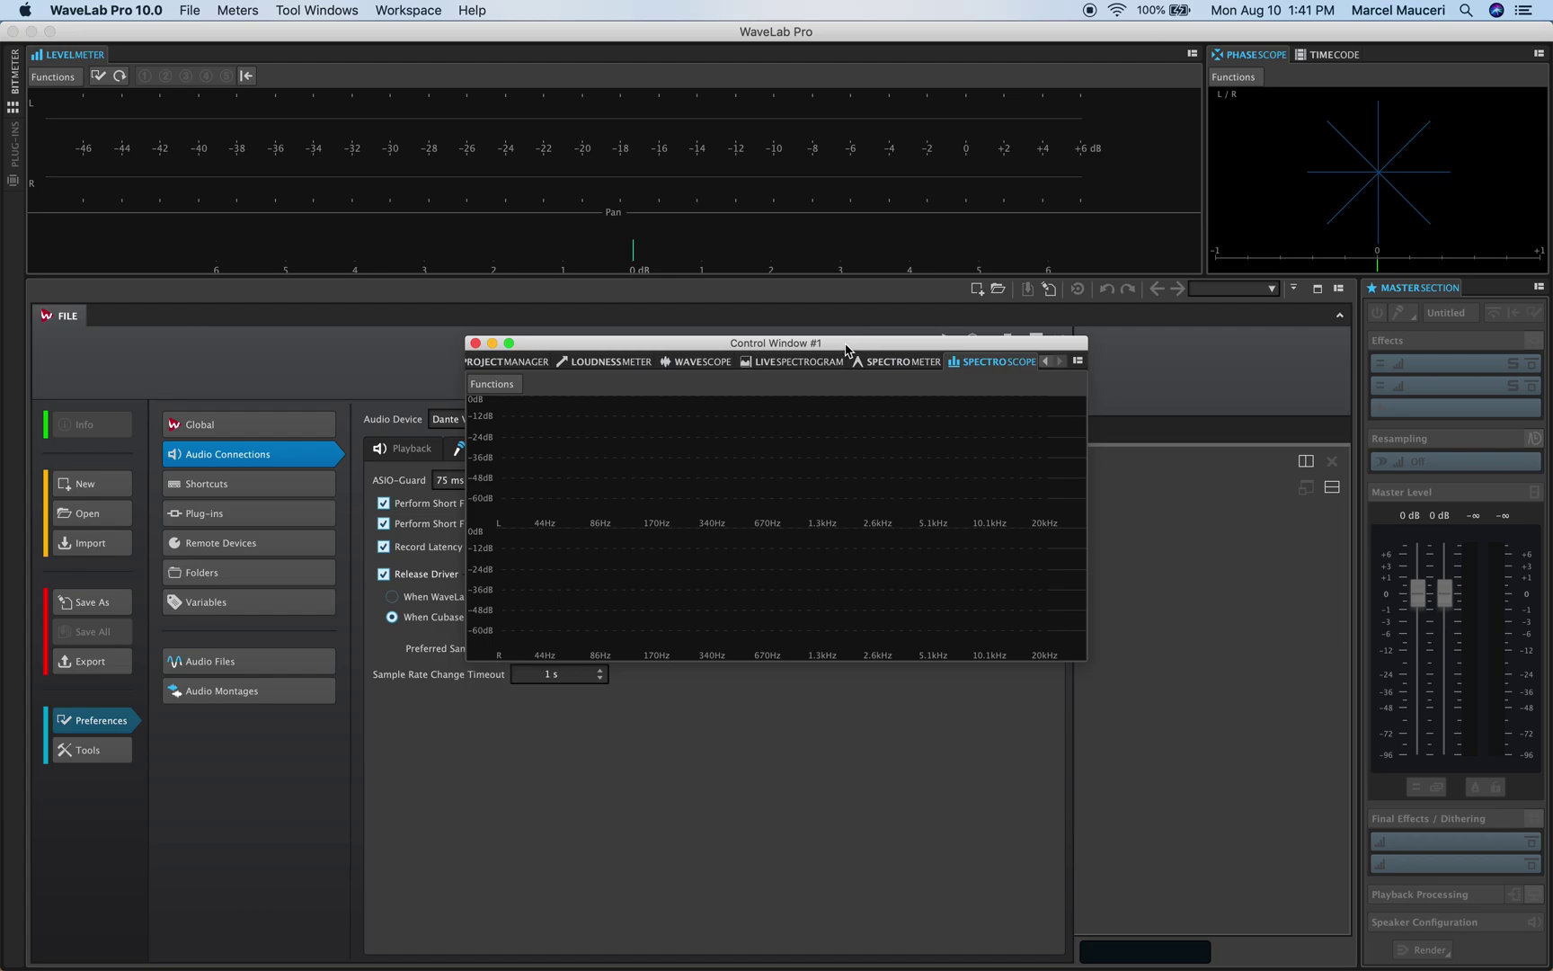
{"action": "left_click_drag", "start_coordinate": [845, 348], "coordinate": [648, 146]}
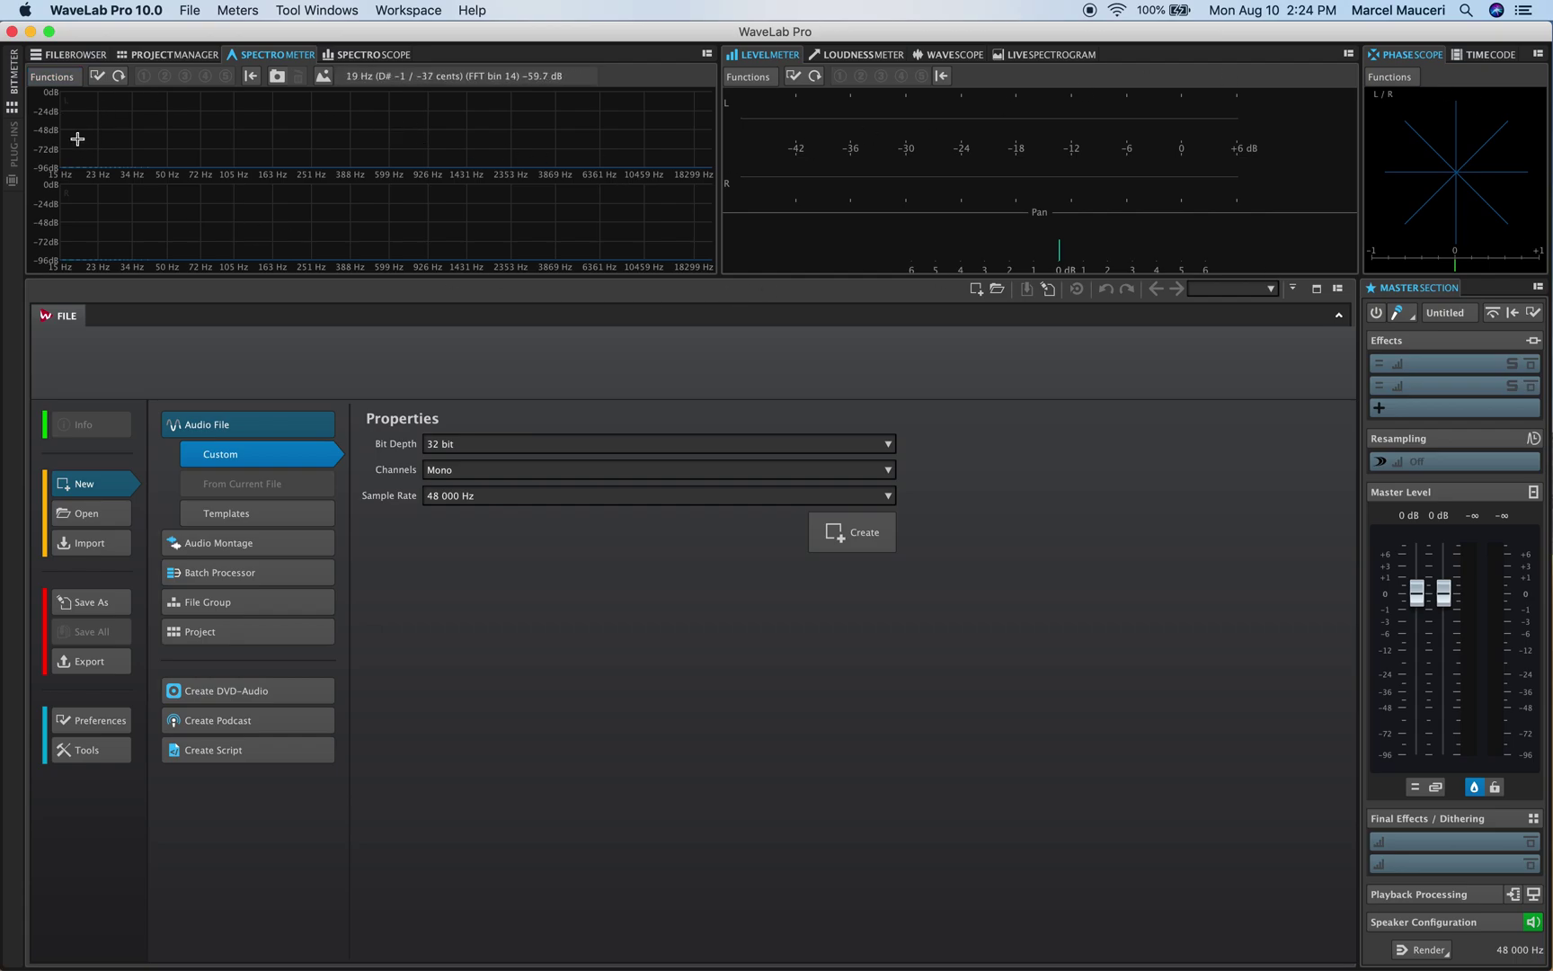
Open the Bit Meter panel and review its settings without changes.
{"action": "left_click", "coordinate": [13, 82]}
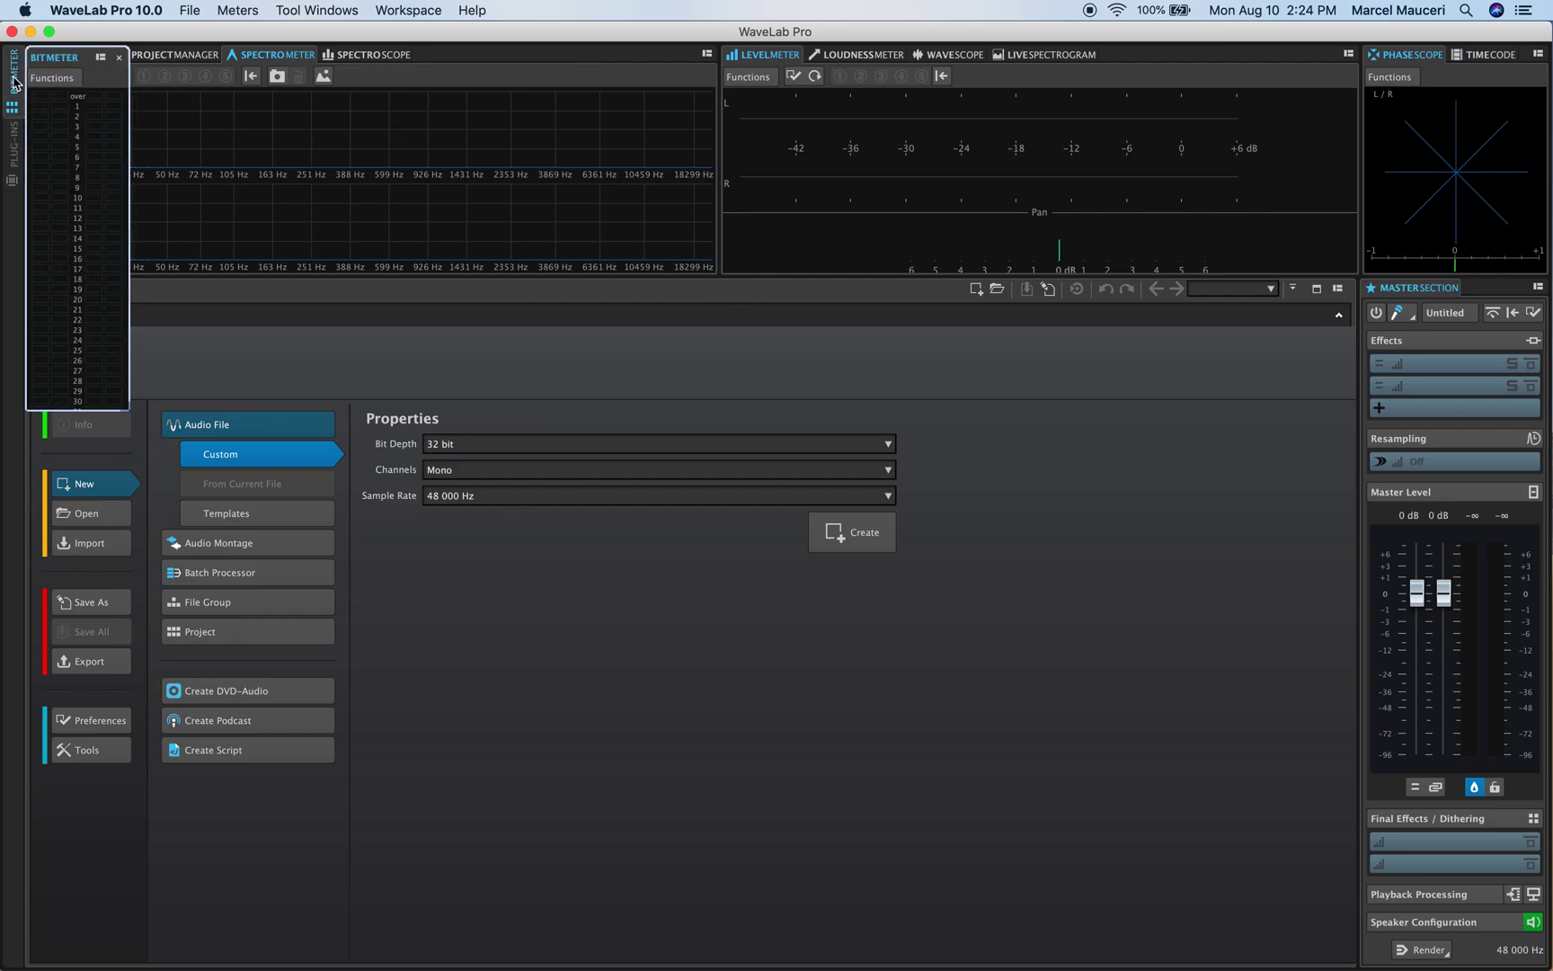
{"action": "left_click", "coordinate": [74, 80]}
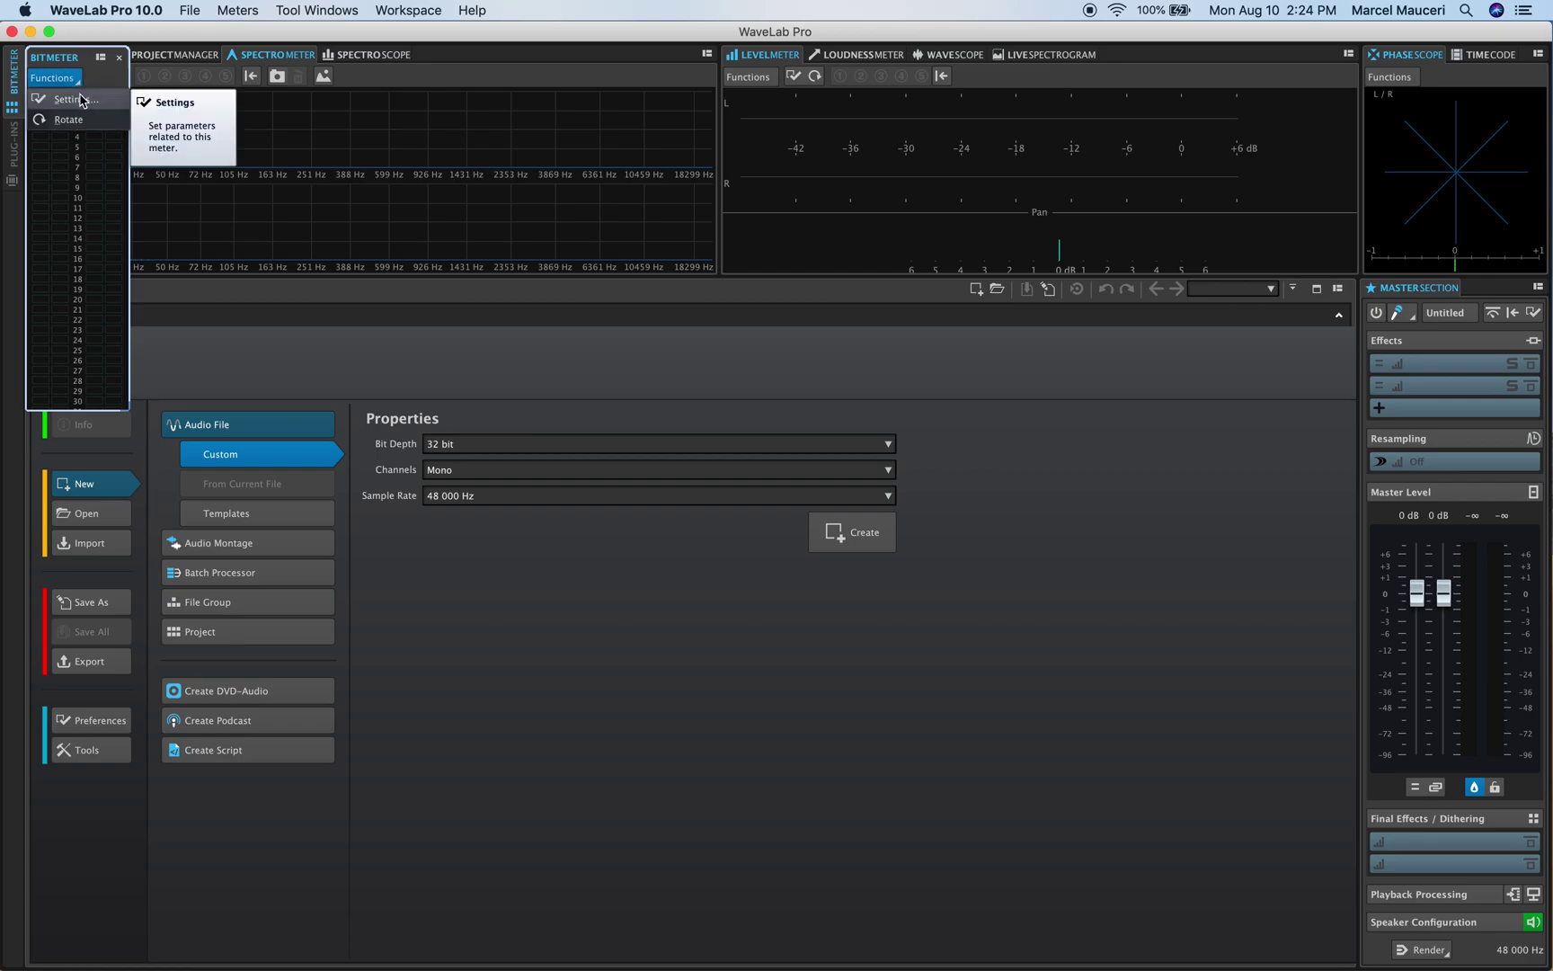
{"action": "left_click", "coordinate": [80, 100]}
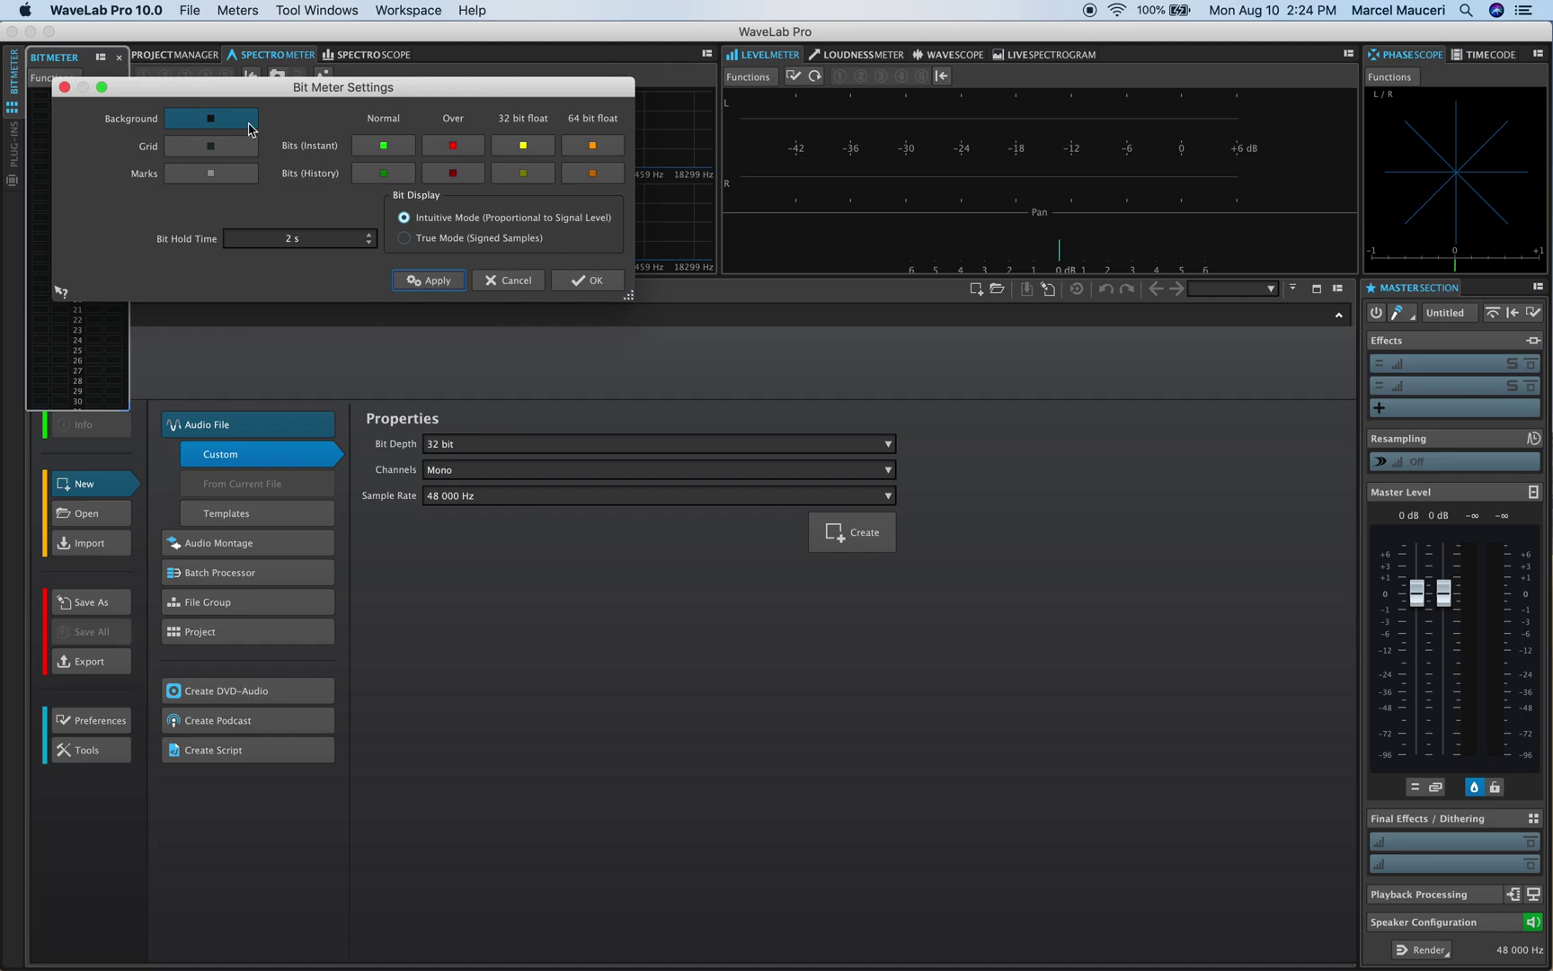
{"action": "left_click", "coordinate": [64, 87]}
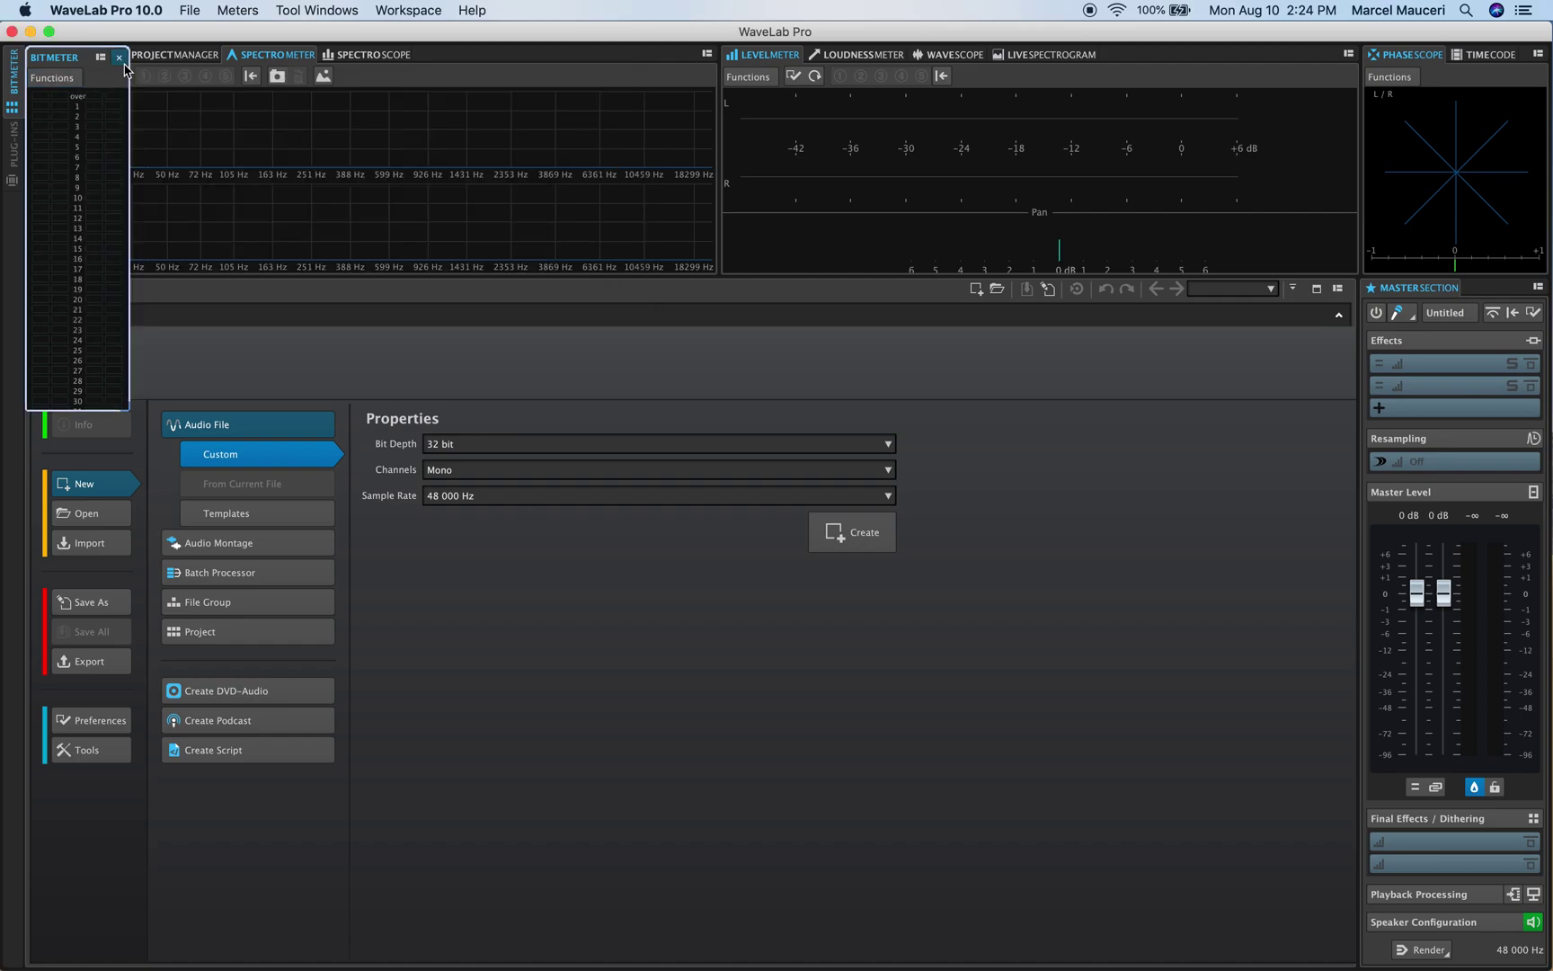
Confirm the Spectrometer settings: 32768 block size, 96% overlapping and Blackman smoothing.
{"action": "left_click", "coordinate": [155, 55]}
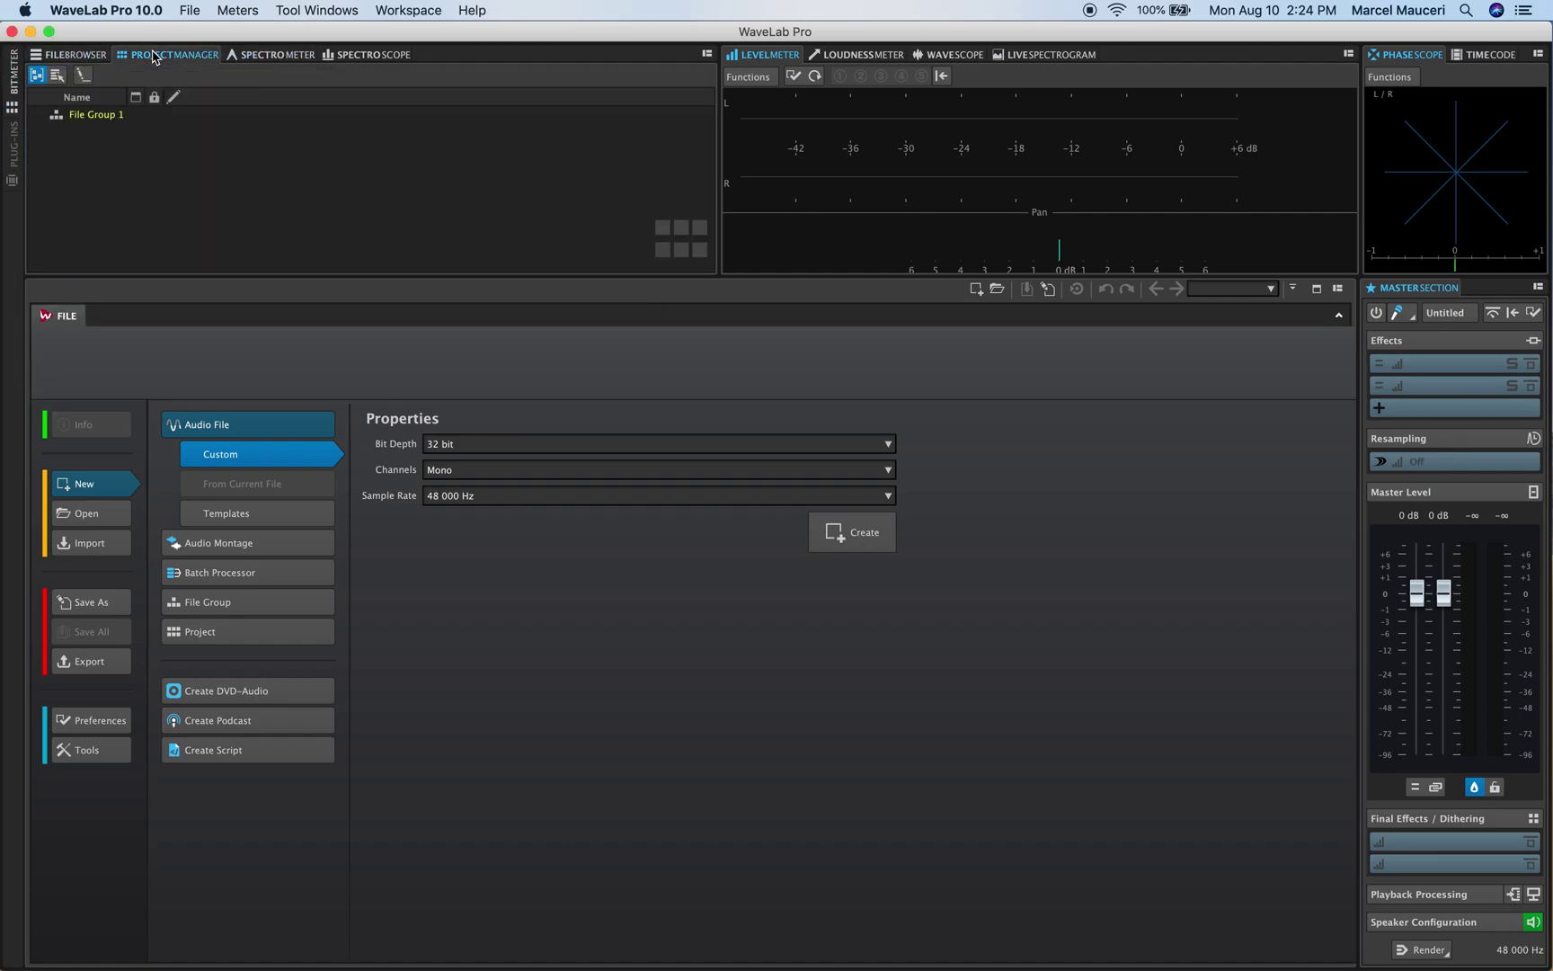
{"action": "left_click", "coordinate": [256, 56]}
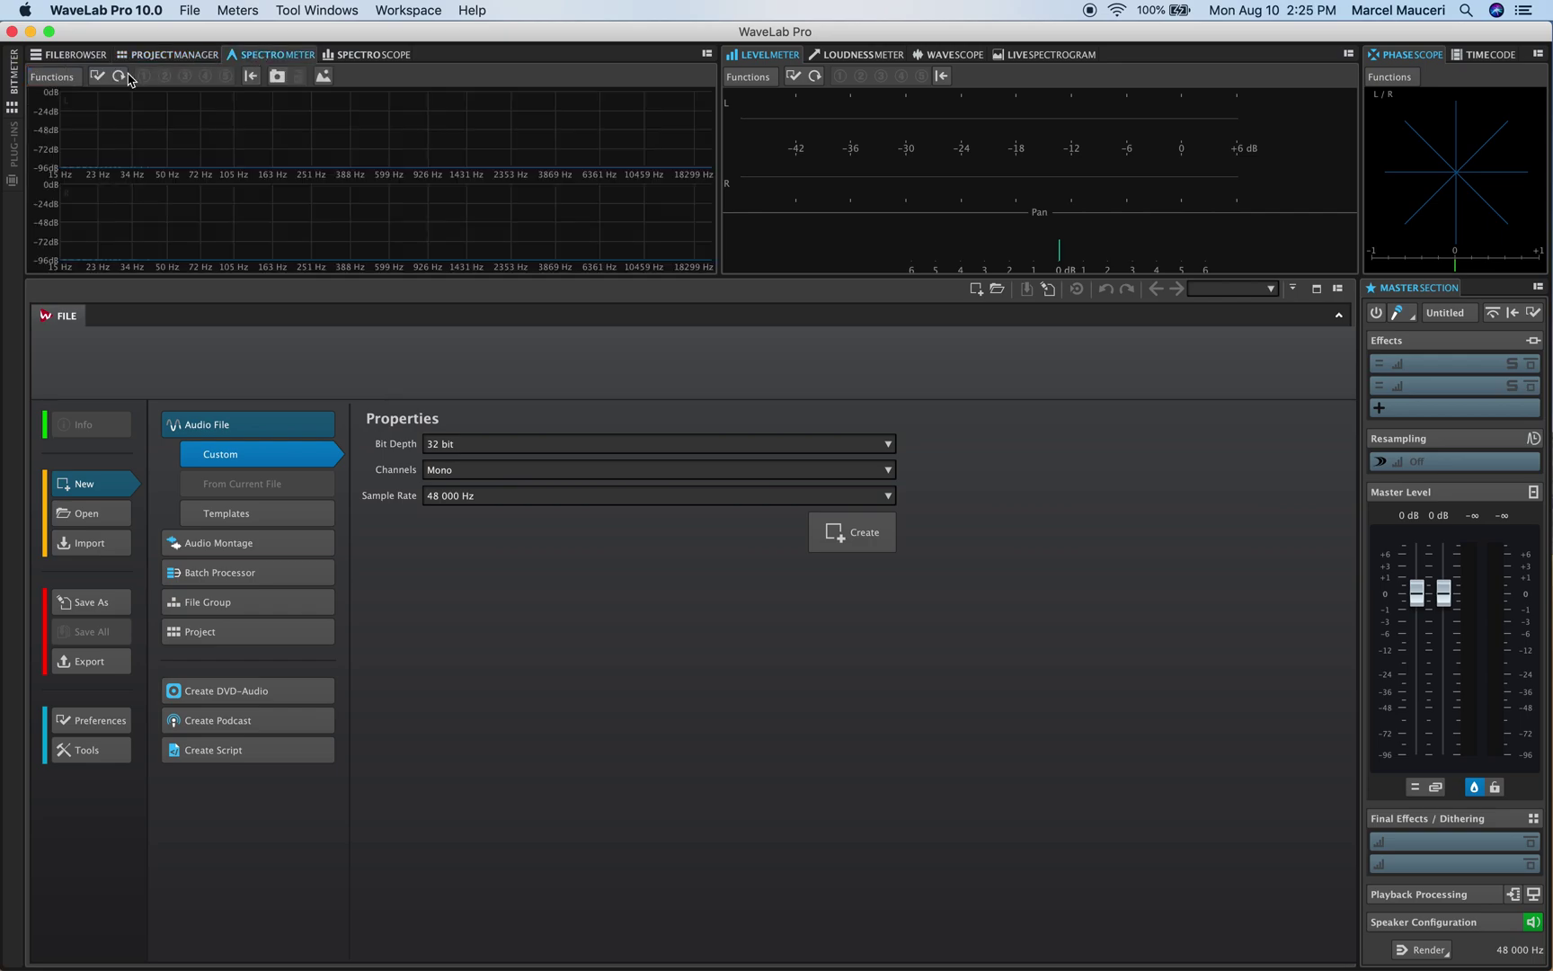
{"action": "left_click", "coordinate": [70, 80]}
{"action": "left_click", "coordinate": [76, 99]}
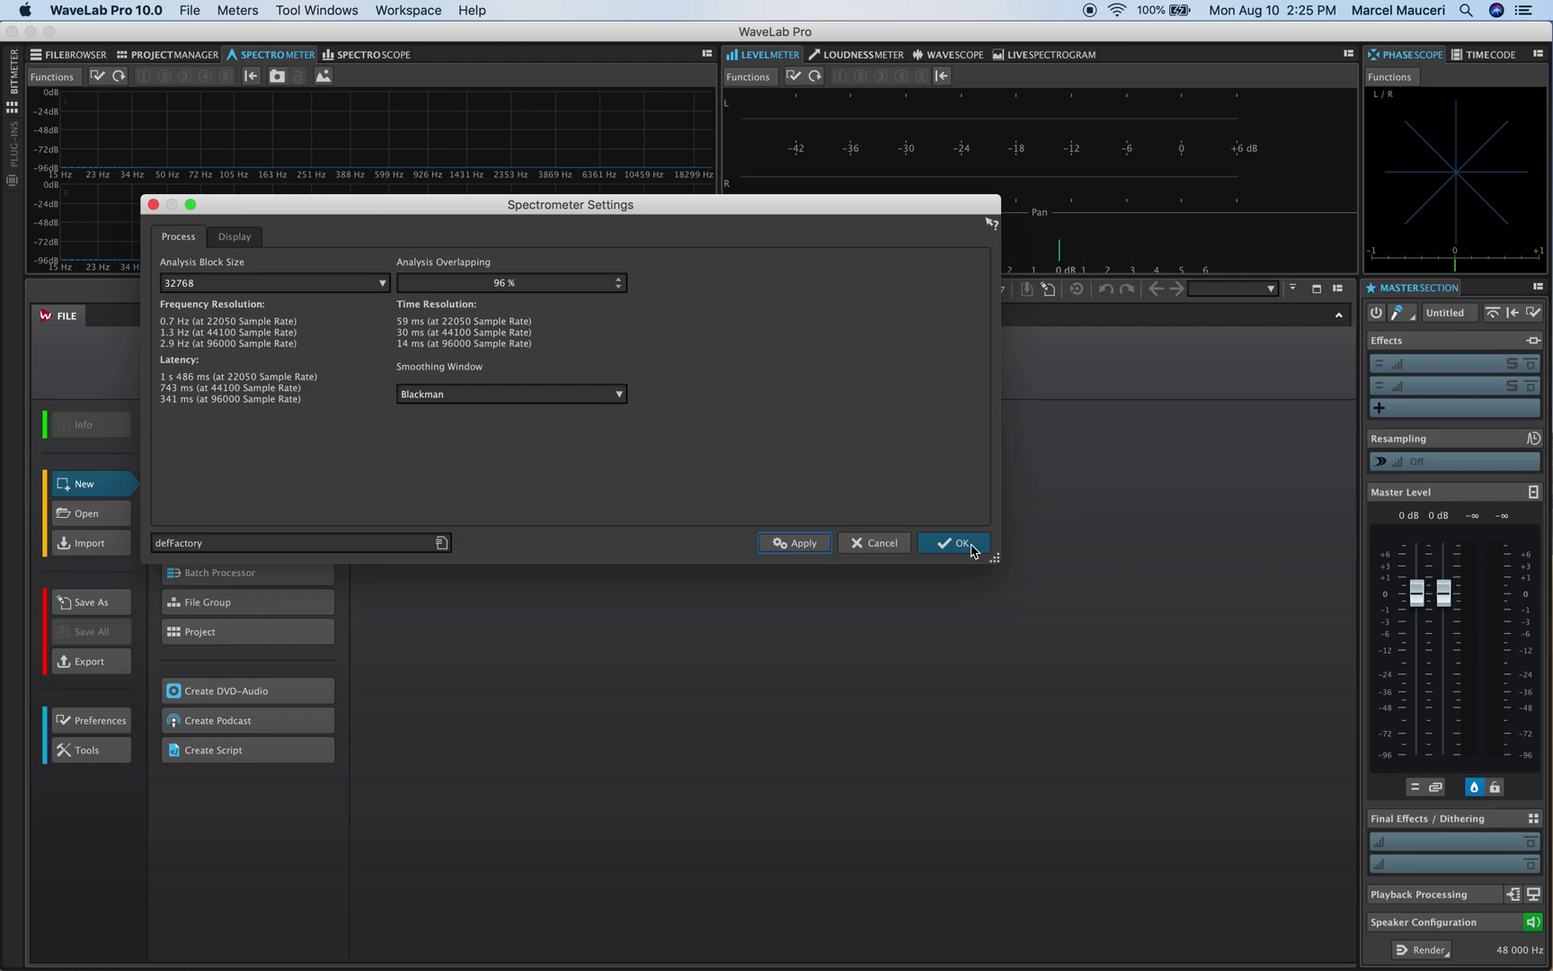
{"action": "left_click", "coordinate": [953, 543]}
Show the SpectroScope and check its function options without changes.
{"action": "left_click", "coordinate": [393, 57]}
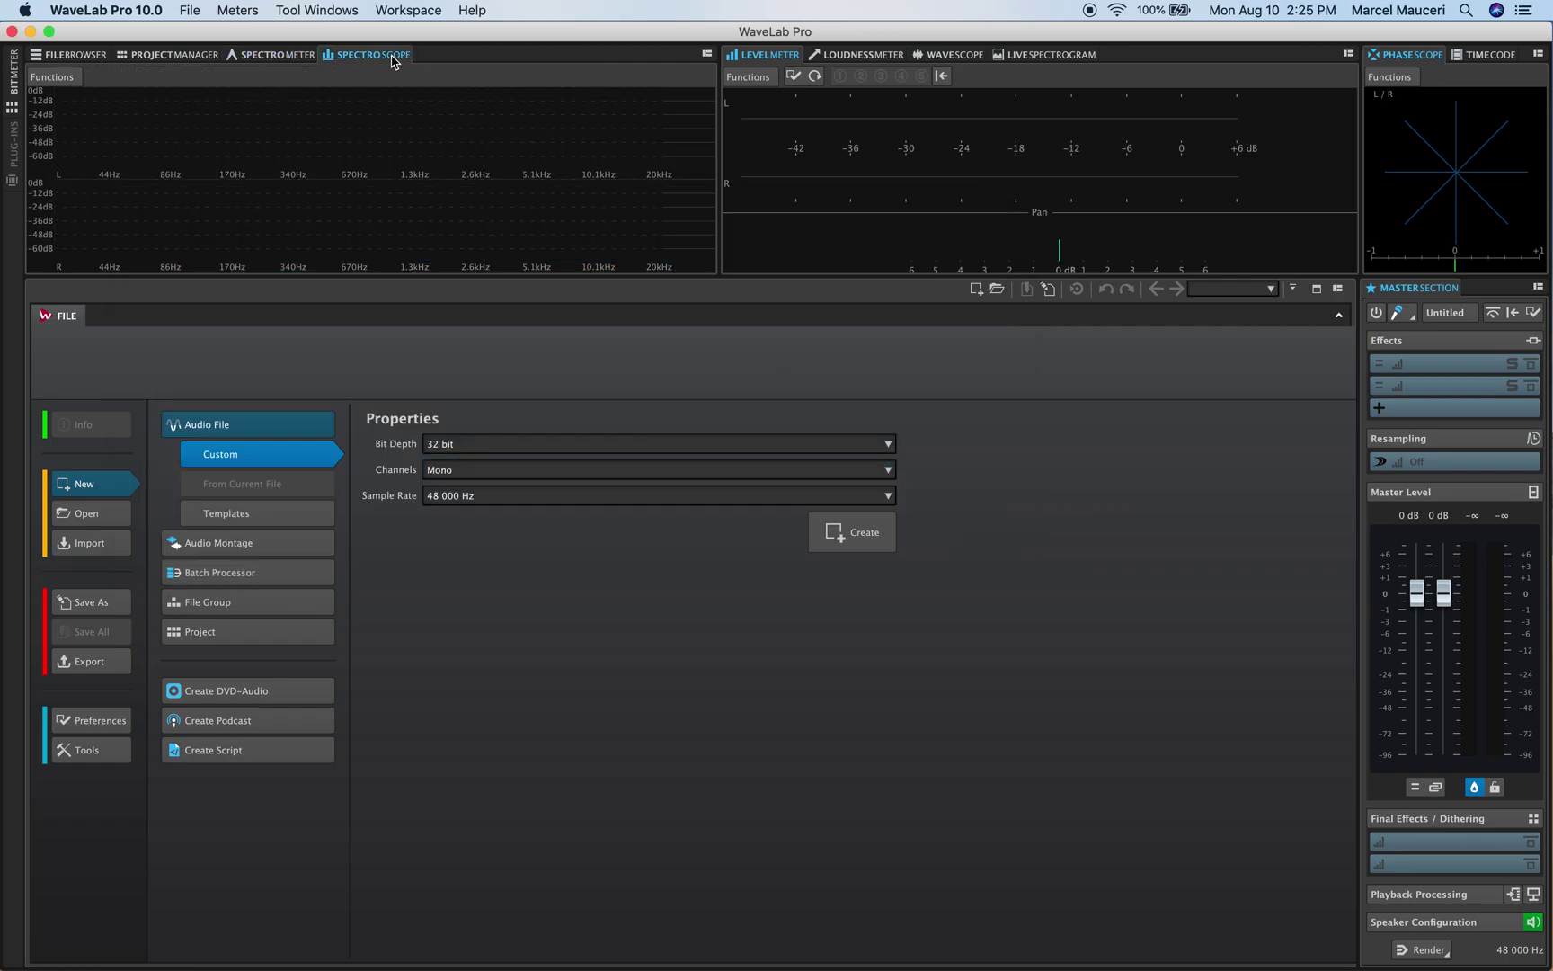
{"action": "left_click", "coordinate": [55, 78]}
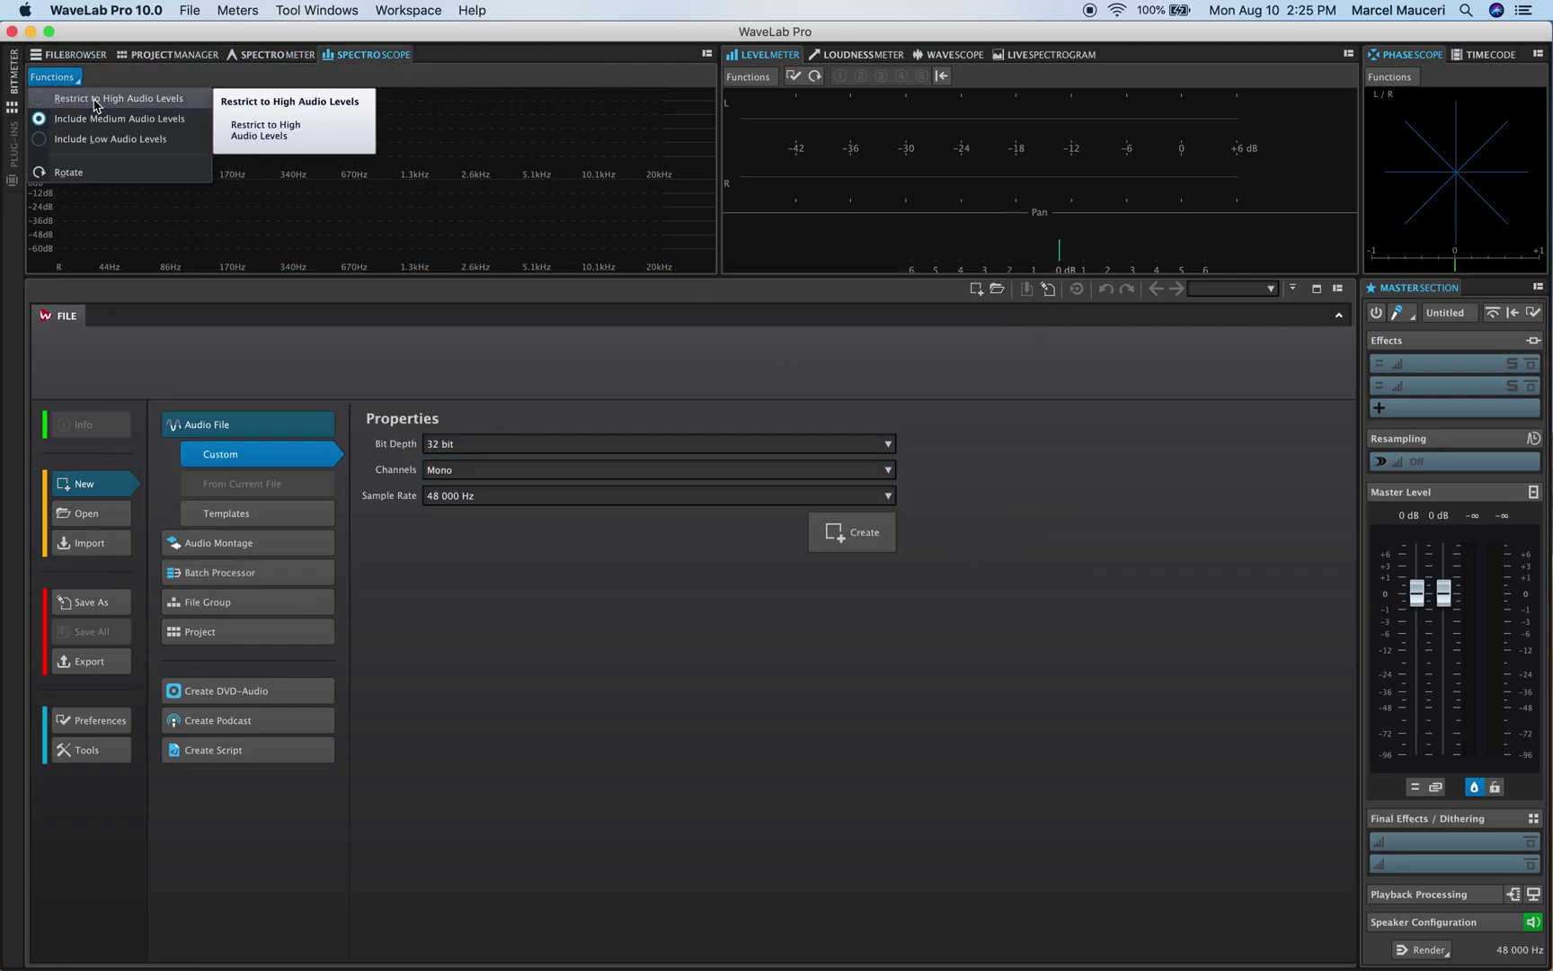
{"action": "left_click", "coordinate": [261, 81]}
Show Loudness Meter, WaveScope, Live Spectrogram in the middle pane and Time Code on the right.
{"action": "left_click", "coordinate": [858, 54]}
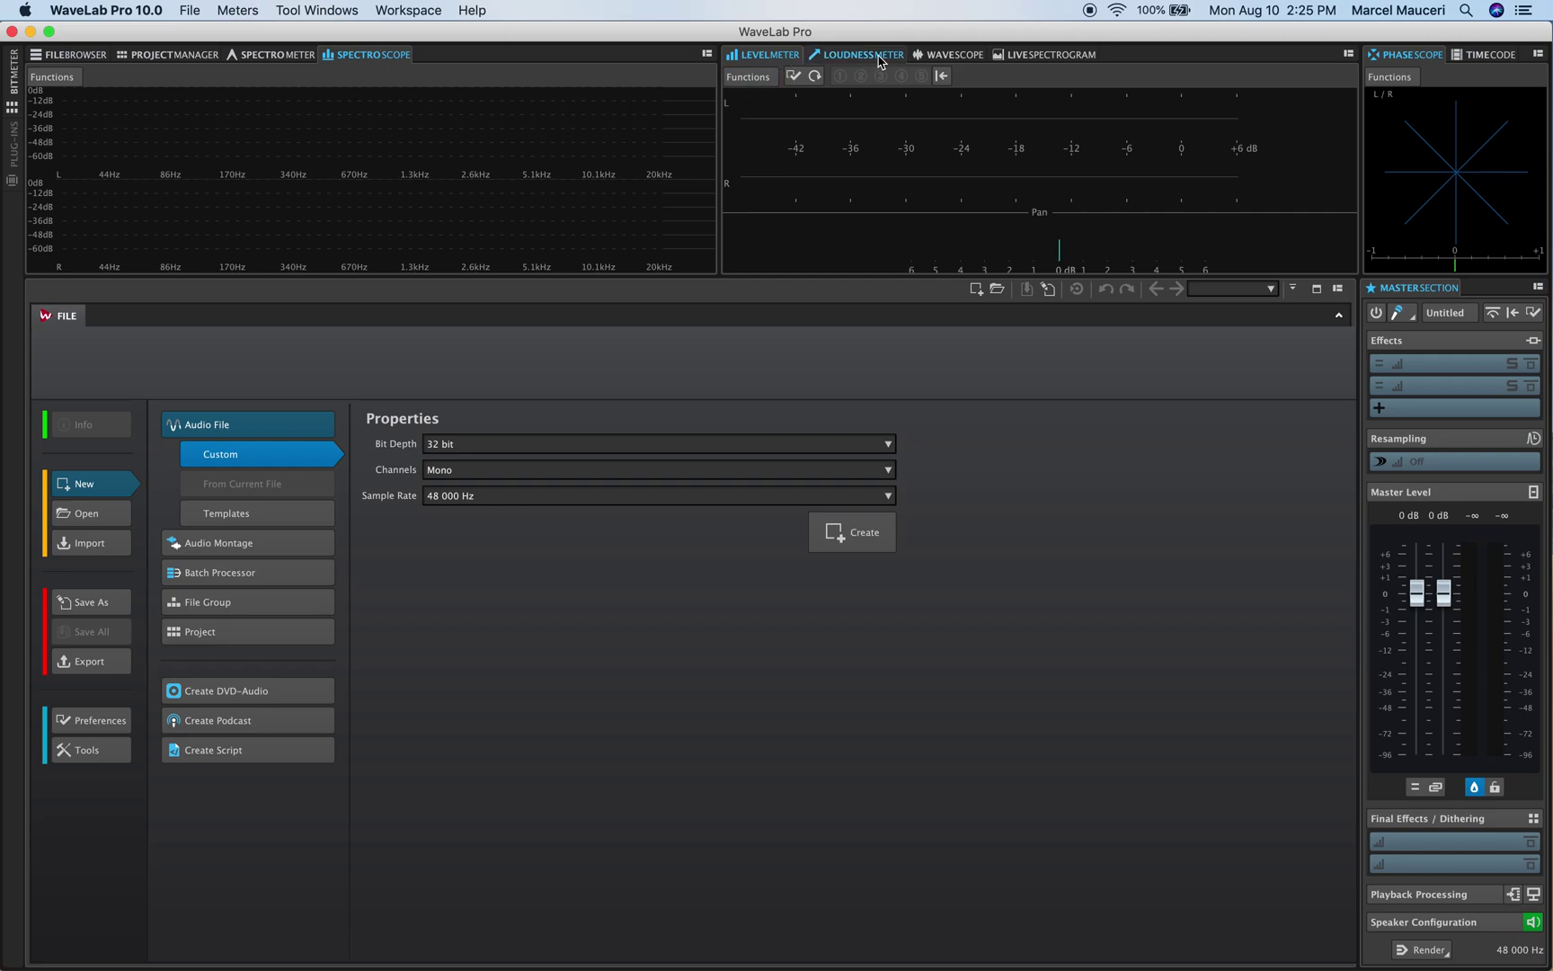
{"action": "left_click", "coordinate": [951, 55]}
{"action": "left_click", "coordinate": [1044, 55]}
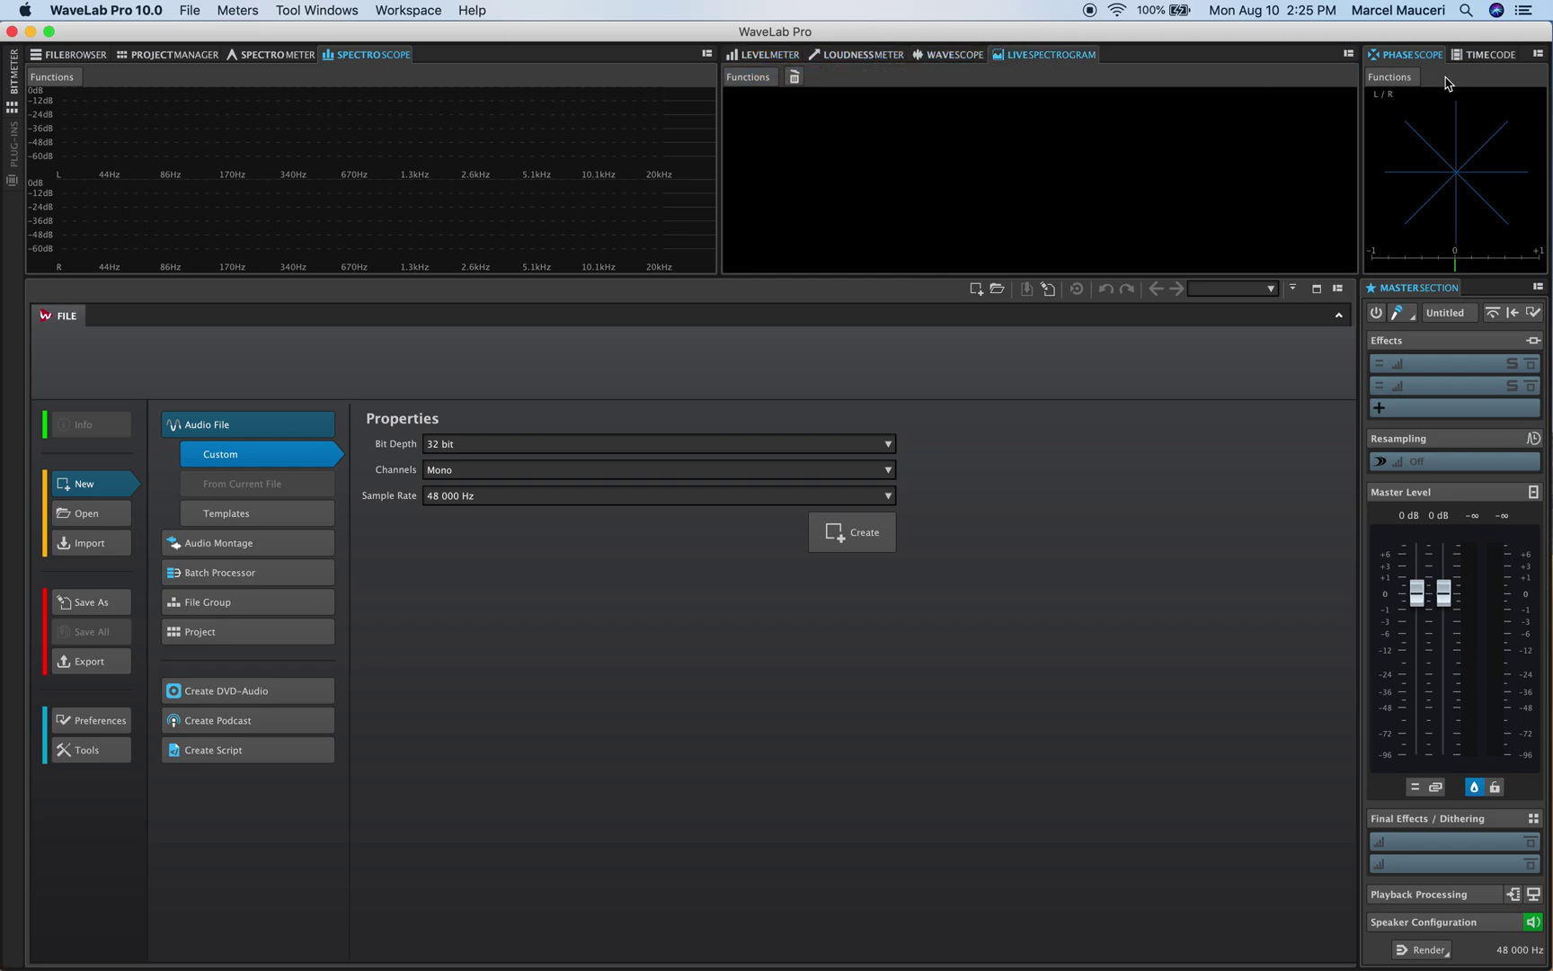
{"action": "left_click", "coordinate": [1507, 54]}
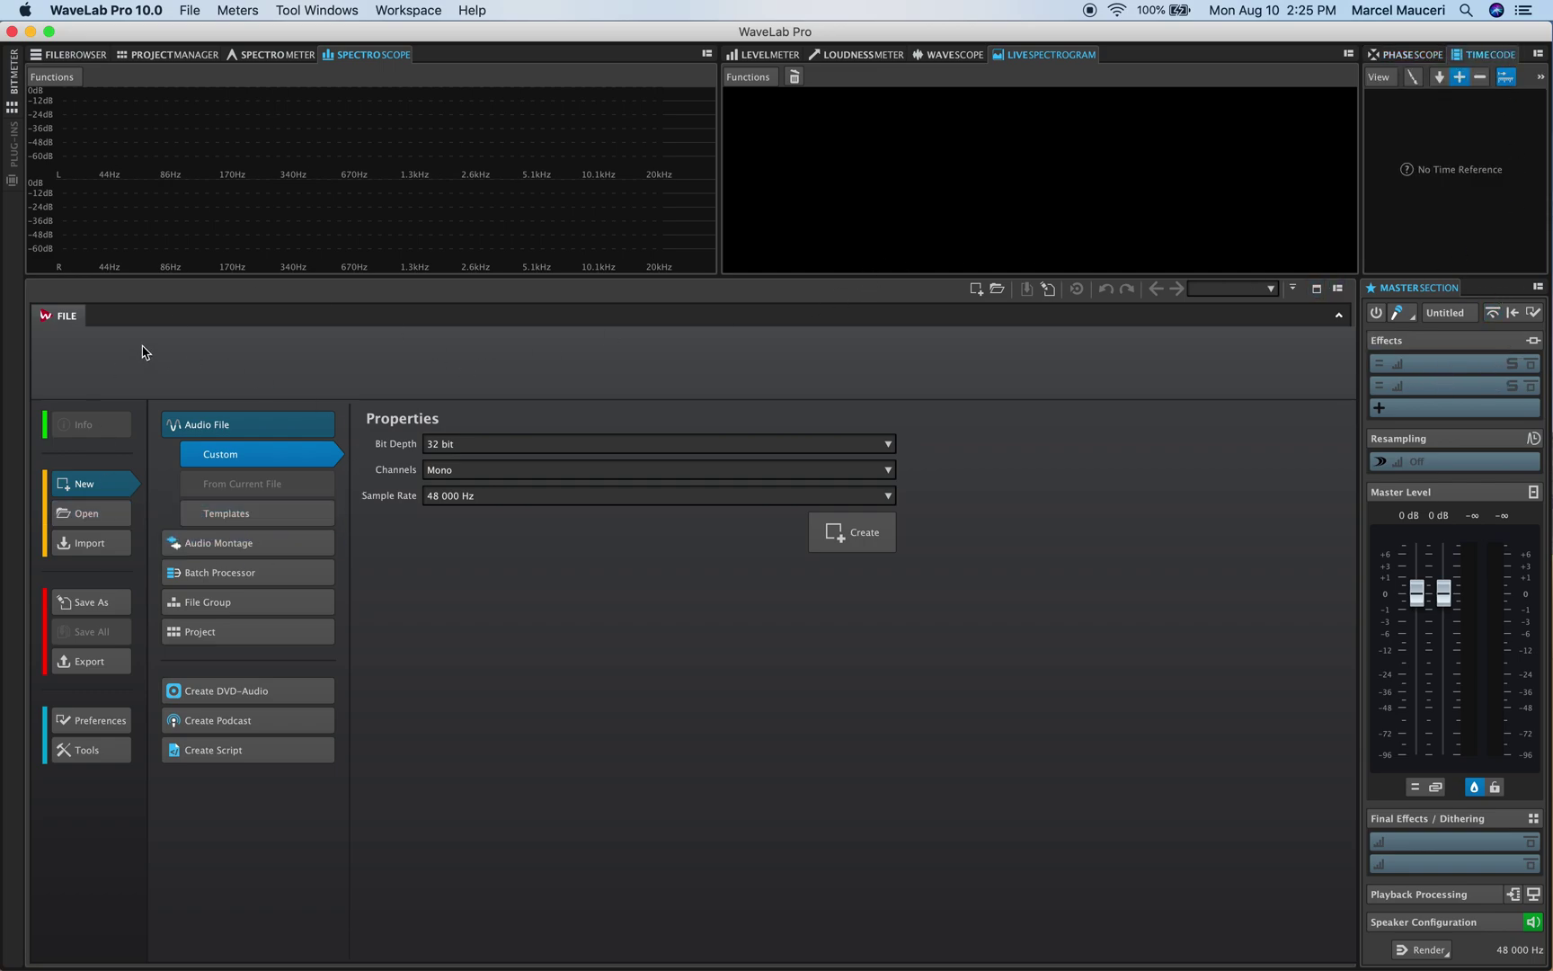
Close the File panel to show the empty File Group 1 editor, then bring up the bar layout options.
{"action": "left_click", "coordinate": [56, 326]}
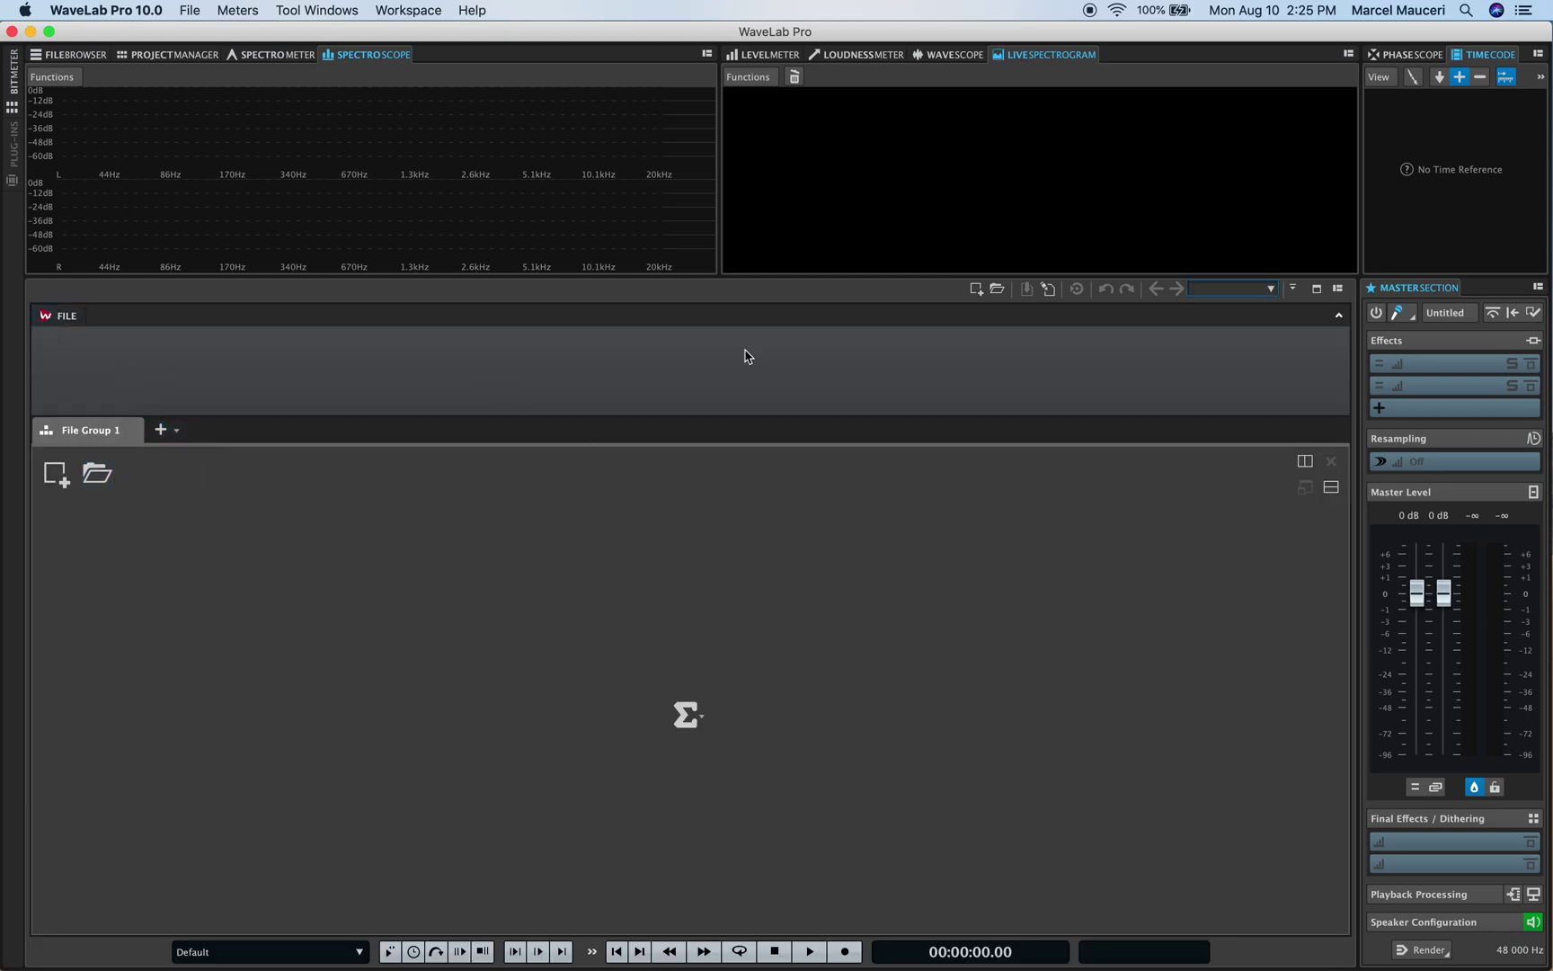
{"action": "left_click", "coordinate": [47, 320]}
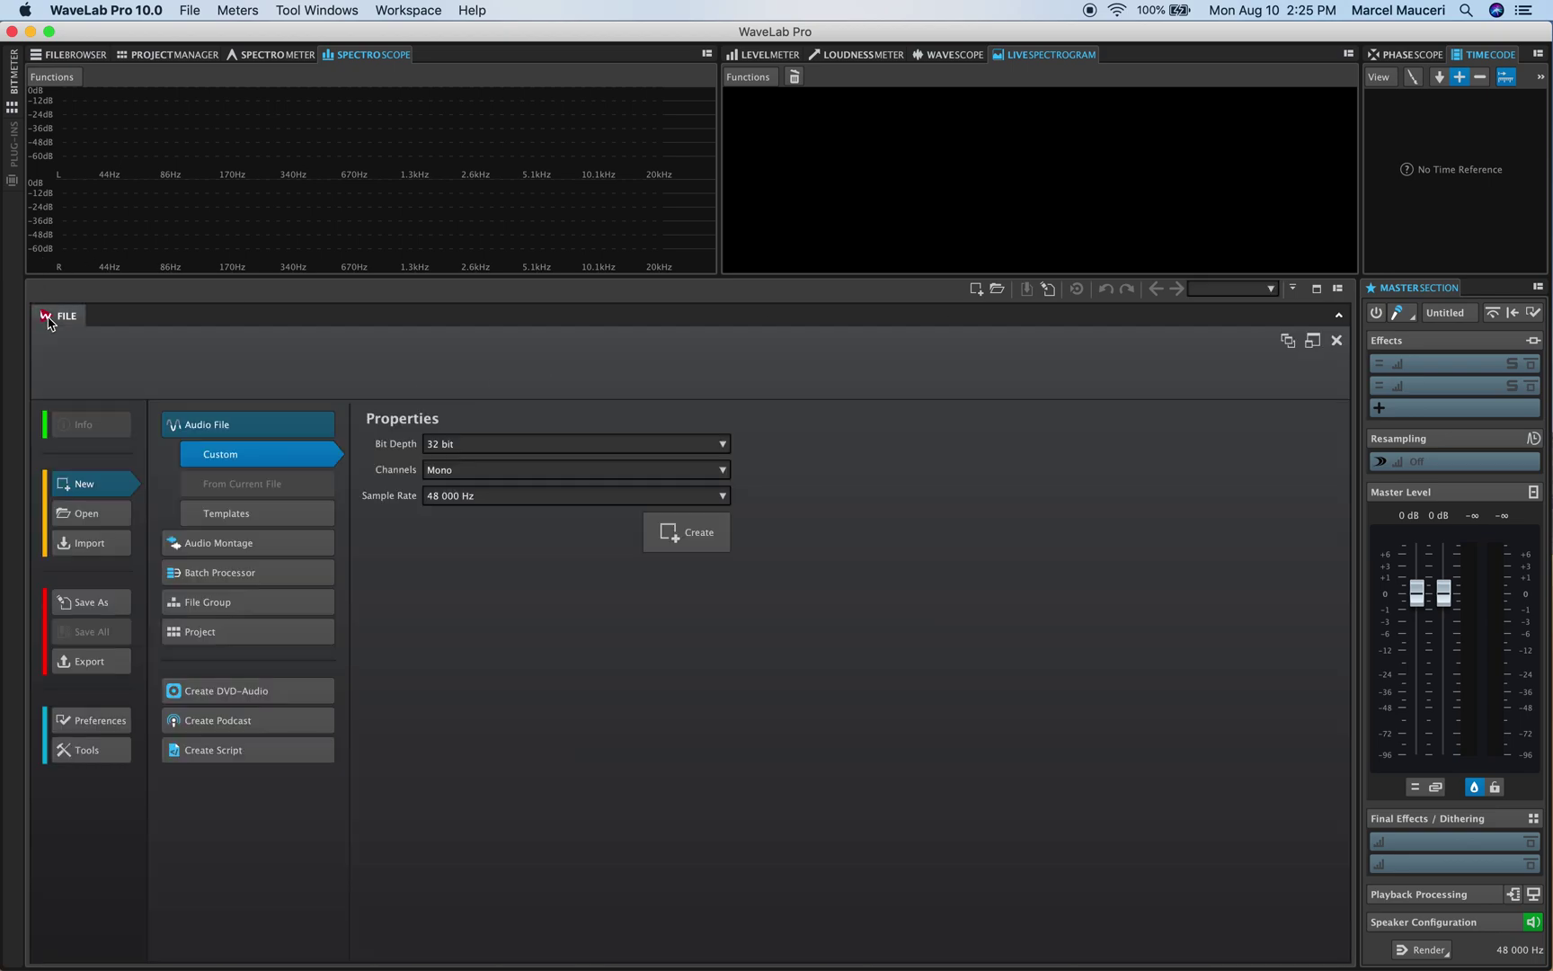
{"action": "left_click", "coordinate": [46, 319]}
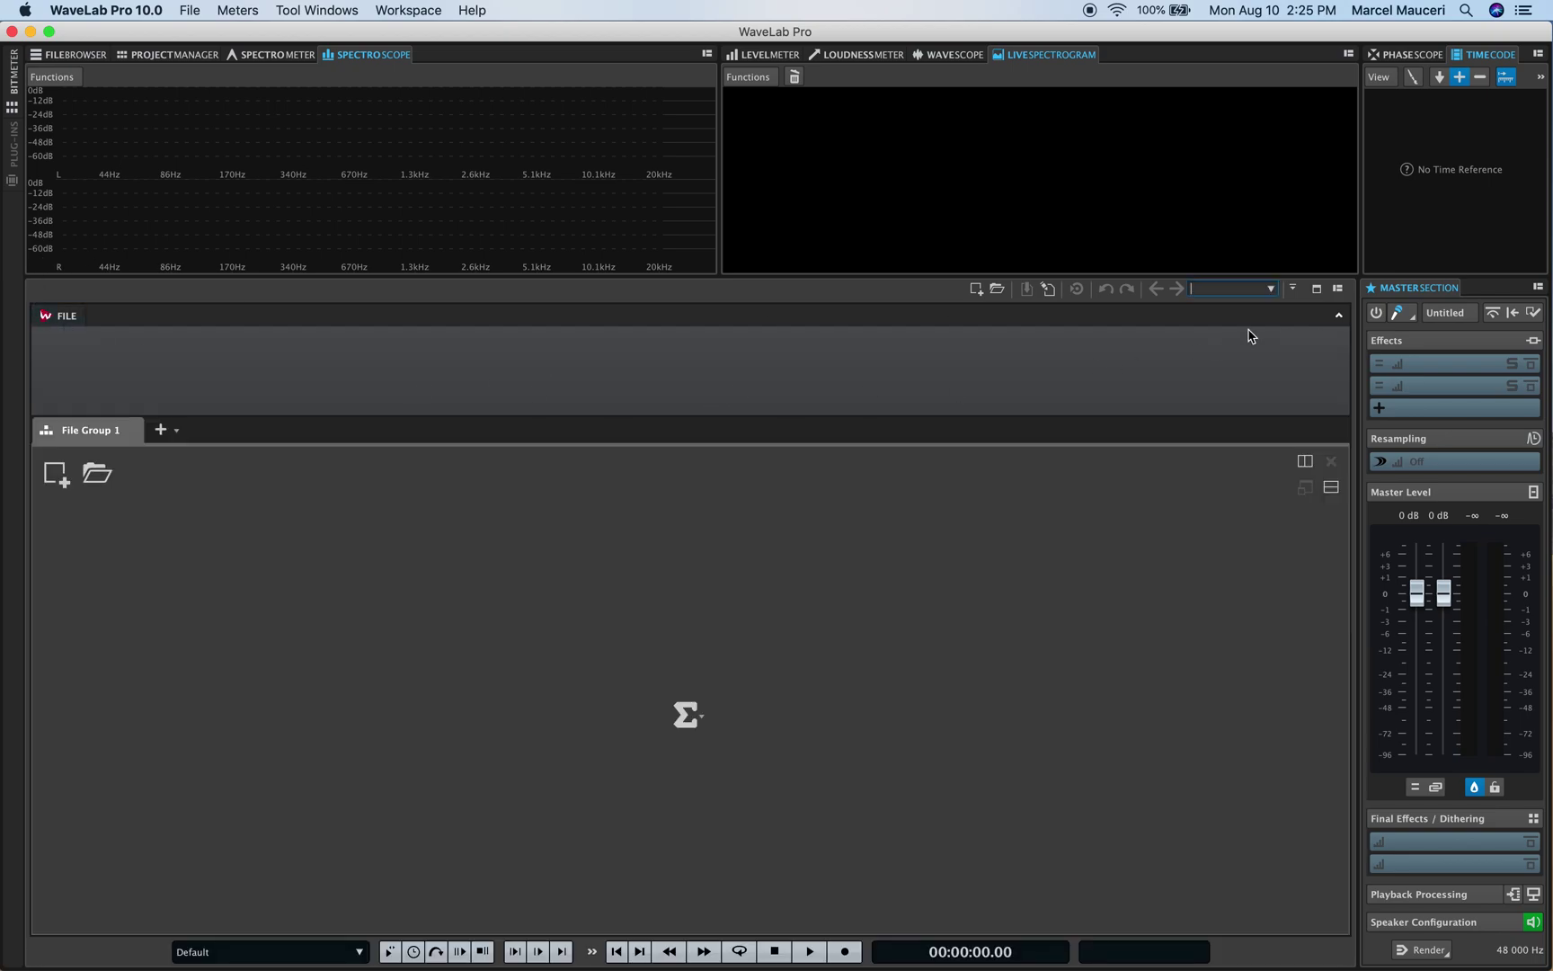
{"action": "left_click", "coordinate": [1338, 289]}
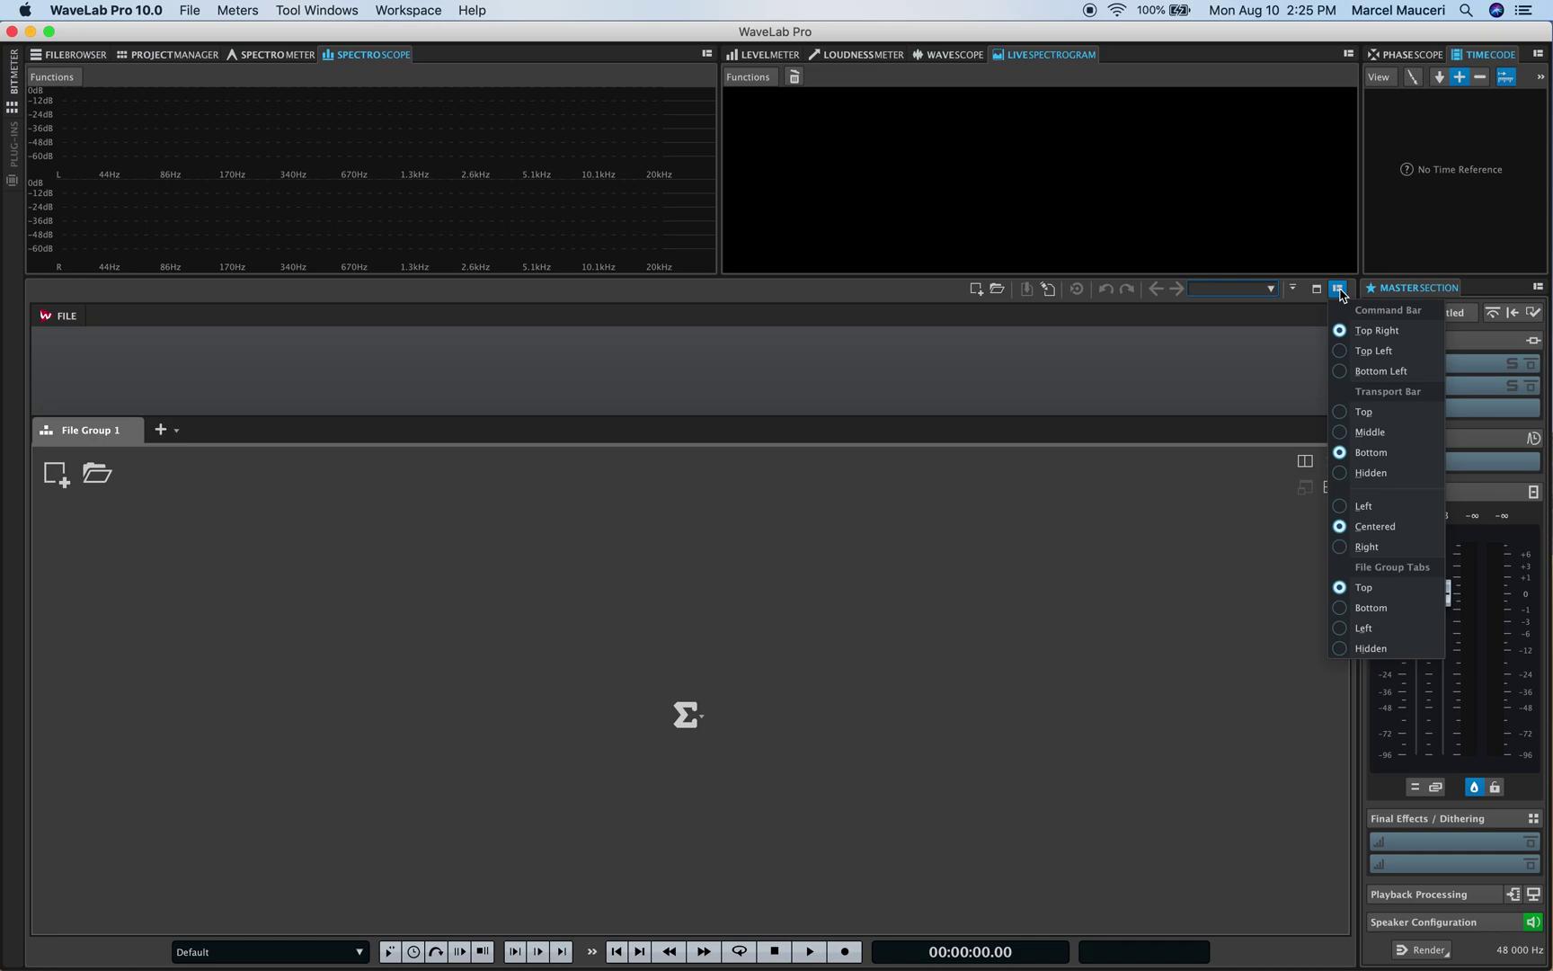
Move the command bar to the top left, then back to the top right.
{"action": "left_click", "coordinate": [1347, 352]}
{"action": "left_click", "coordinate": [1339, 290]}
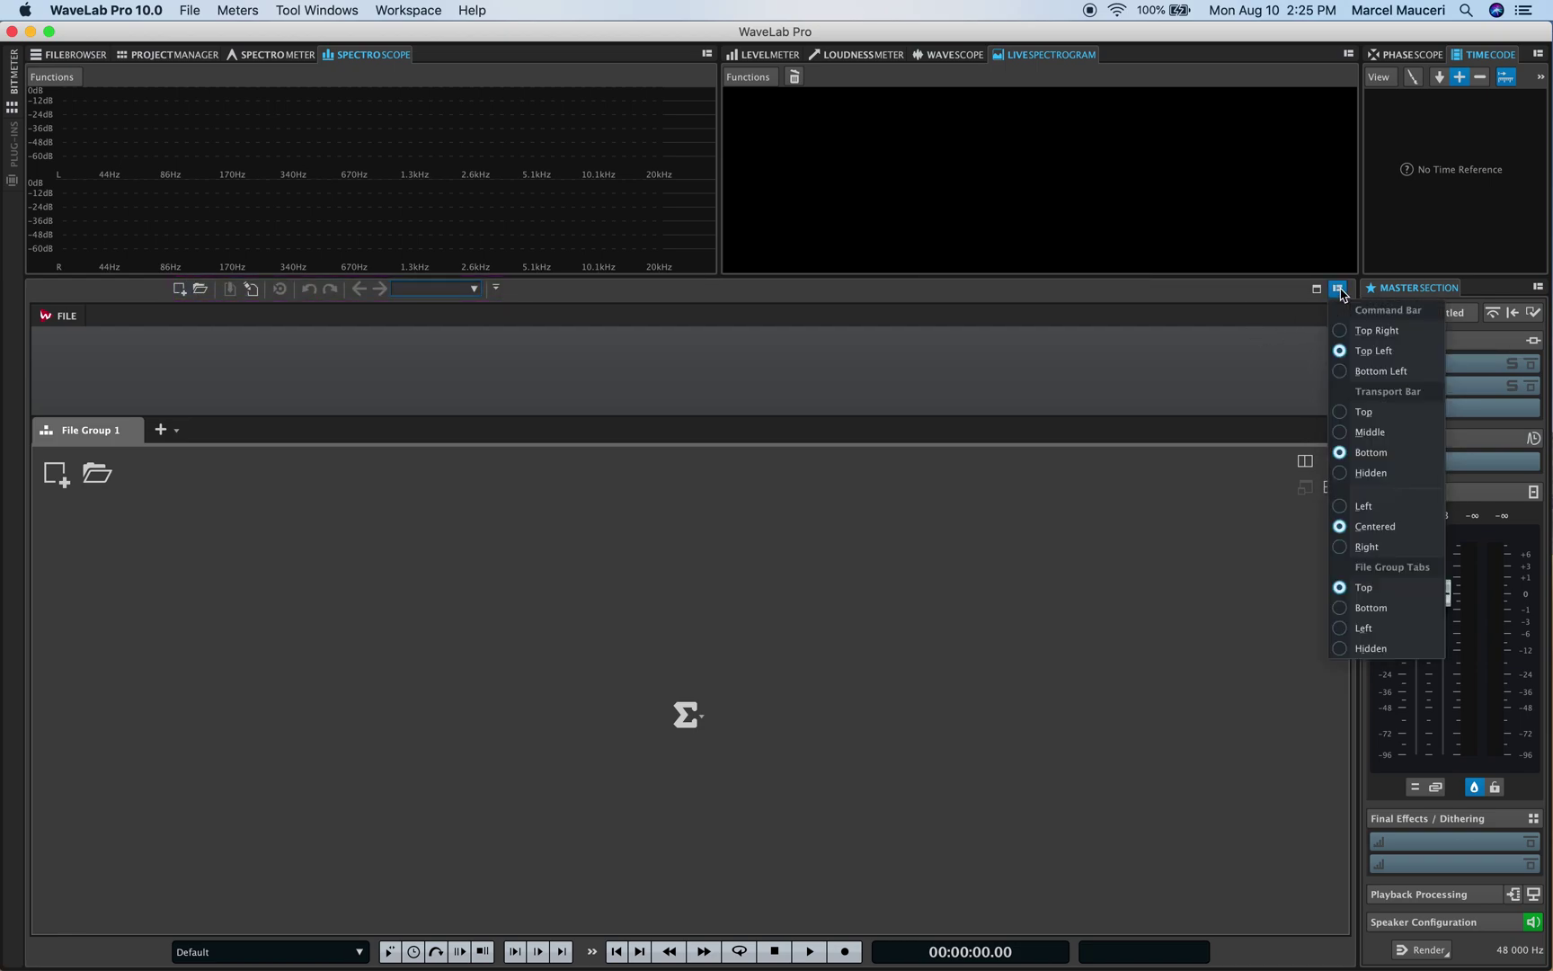
{"action": "left_click", "coordinate": [1344, 331]}
Move the transport bar to the top, then back to the bottom.
{"action": "left_click", "coordinate": [1338, 289]}
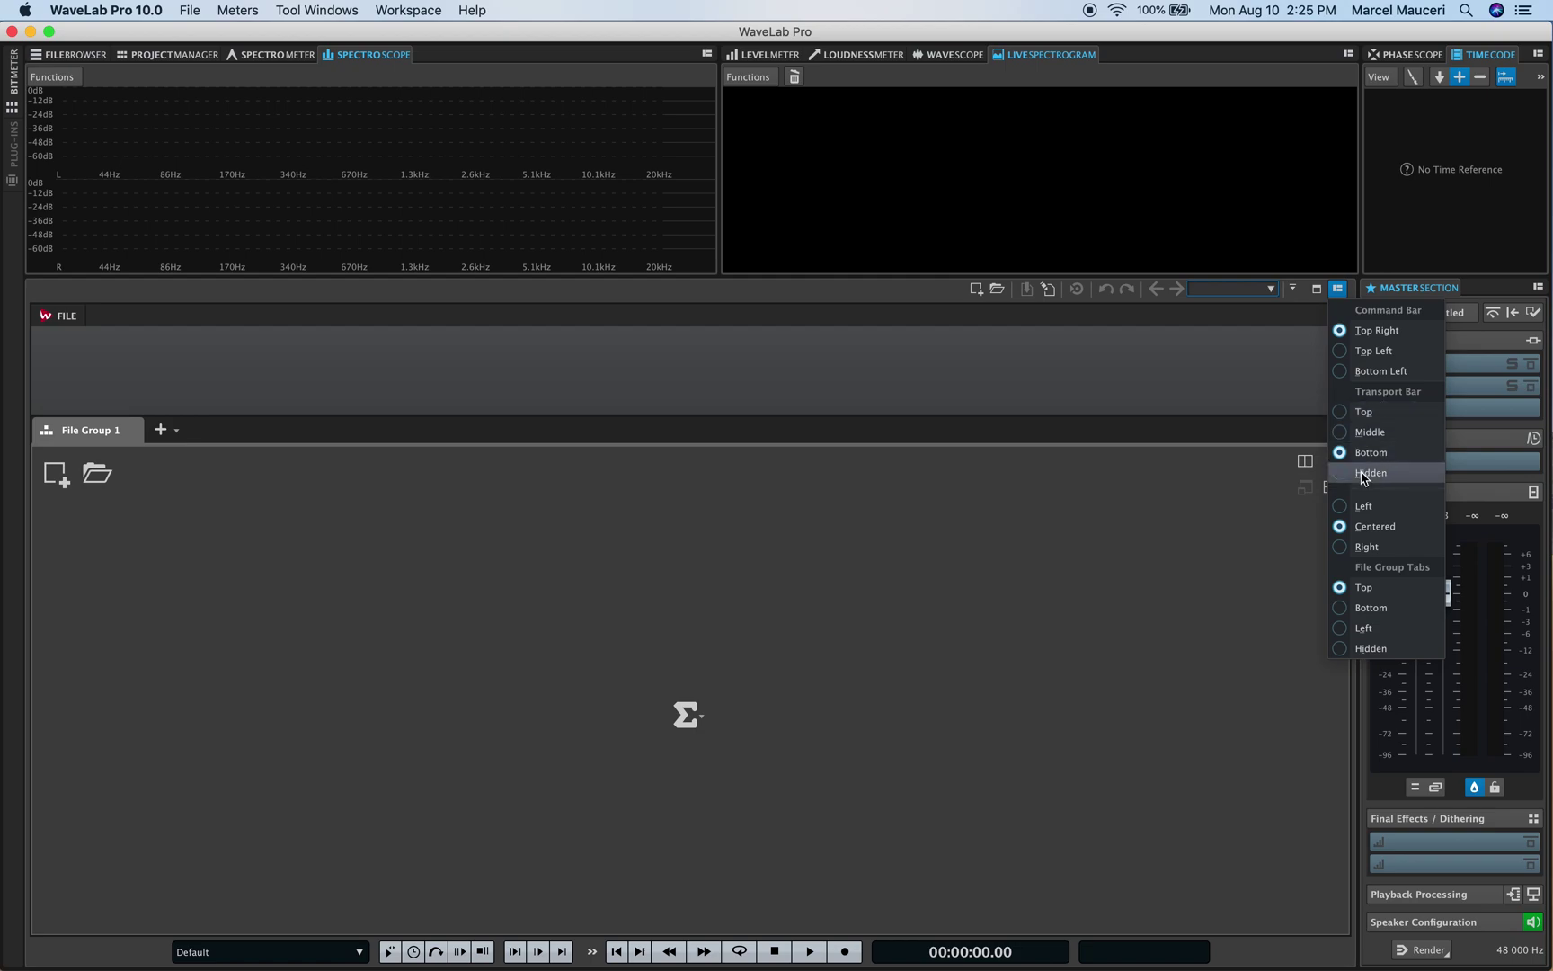
{"action": "left_click", "coordinate": [1344, 412]}
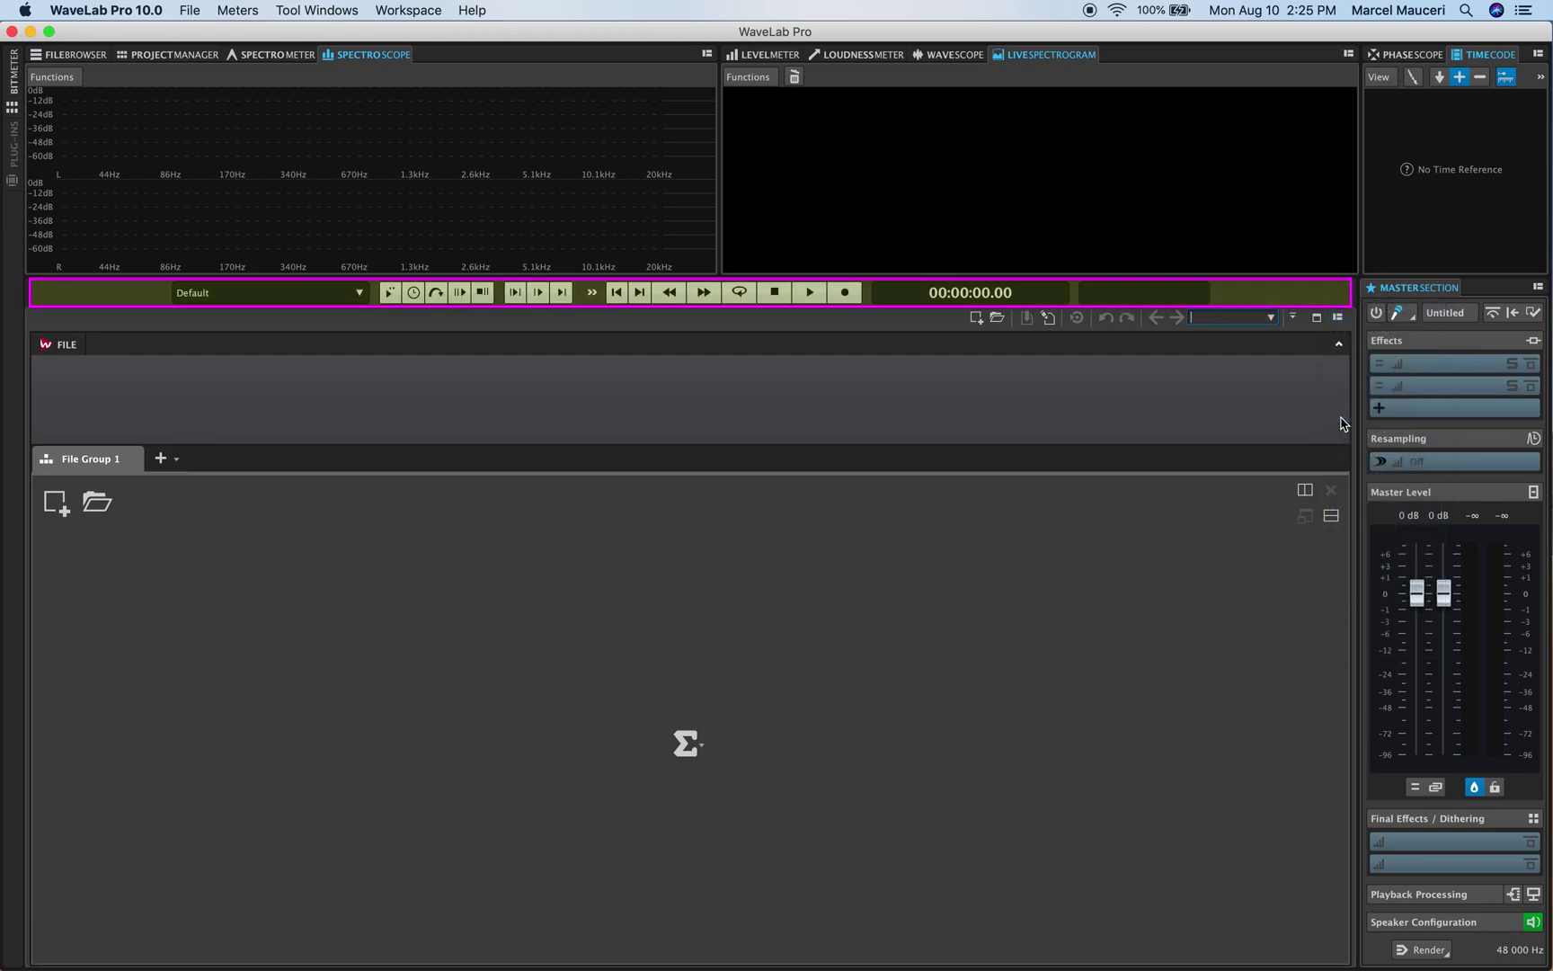
{"action": "left_click", "coordinate": [1339, 317]}
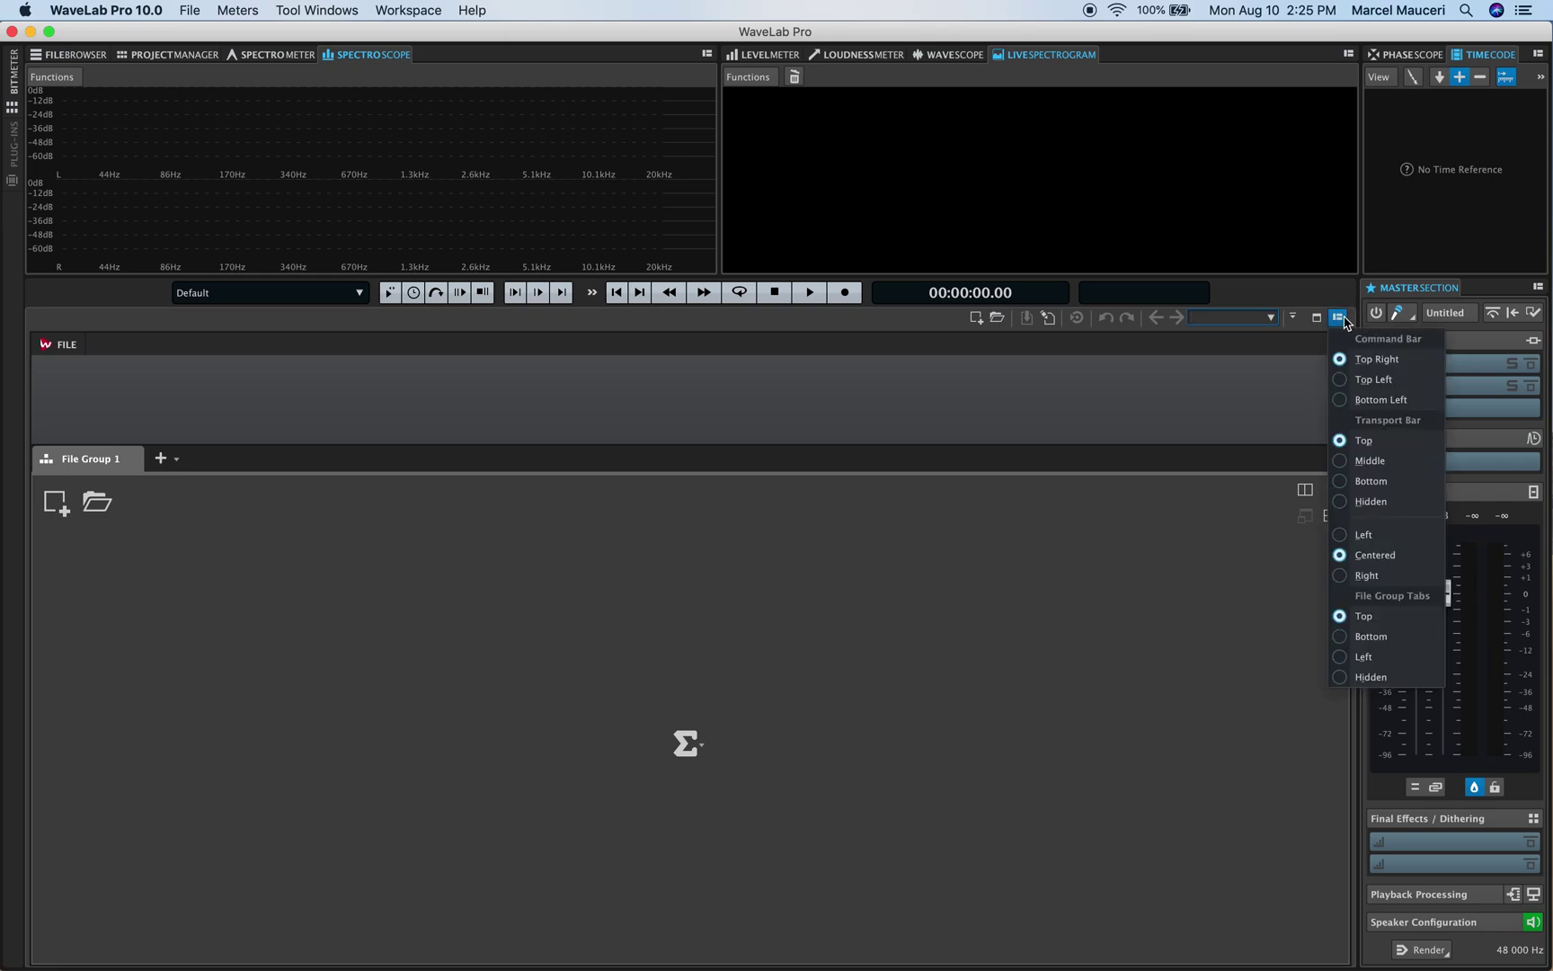
{"action": "left_click", "coordinate": [1344, 483]}
Move the file group tabs to the bottom, then back to the top.
{"action": "left_click", "coordinate": [1337, 288]}
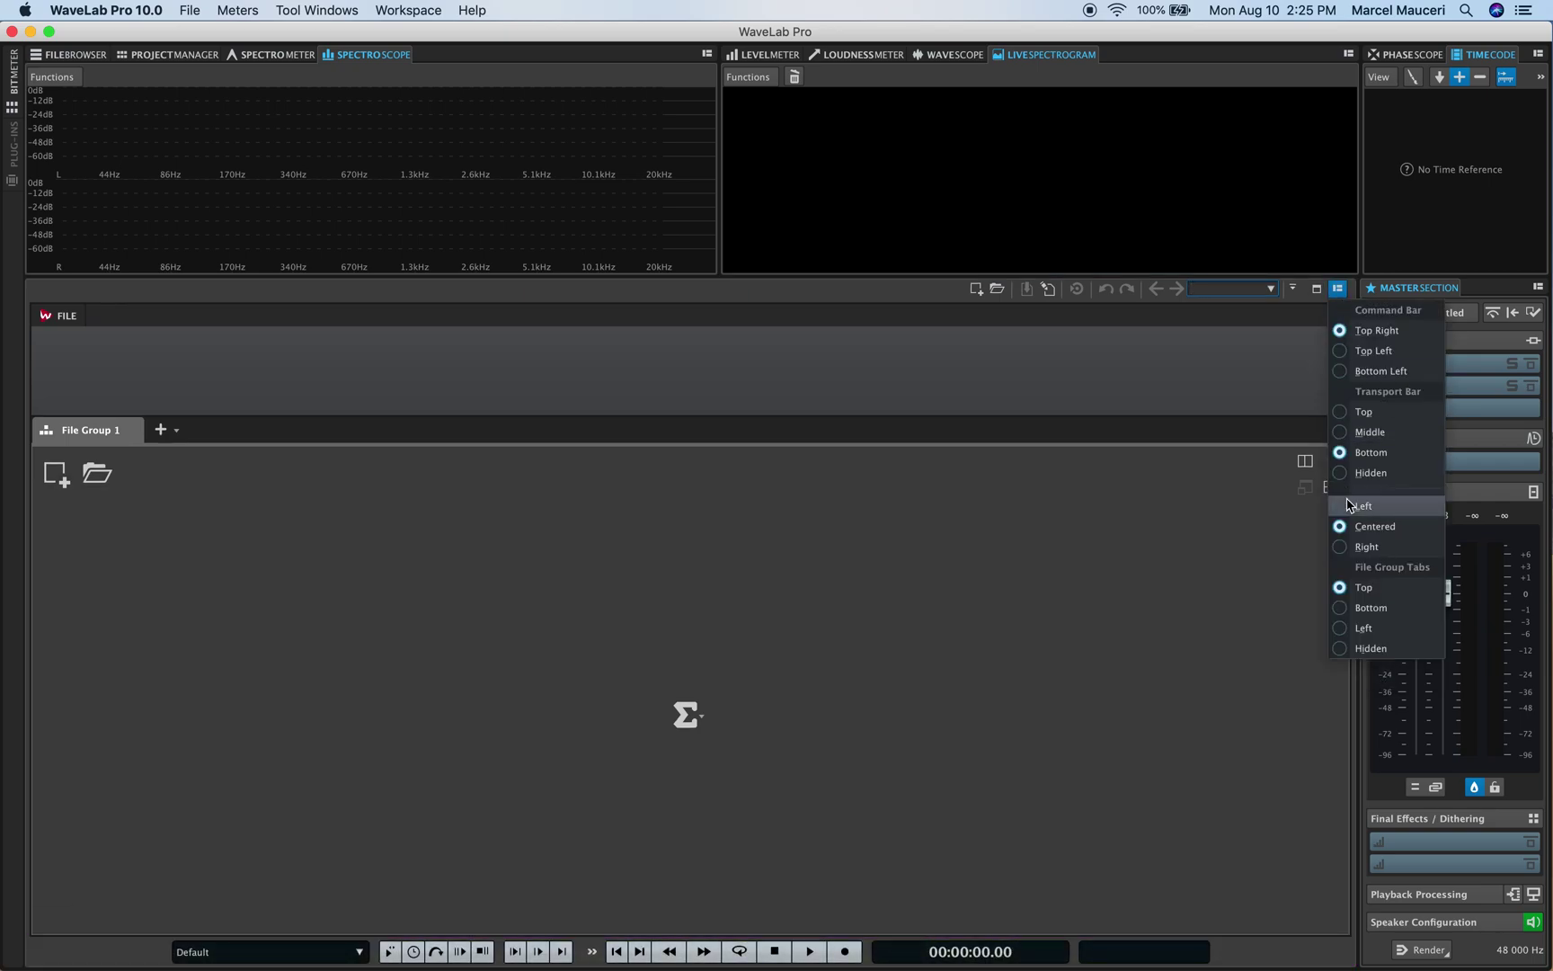
{"action": "left_click", "coordinate": [1348, 608]}
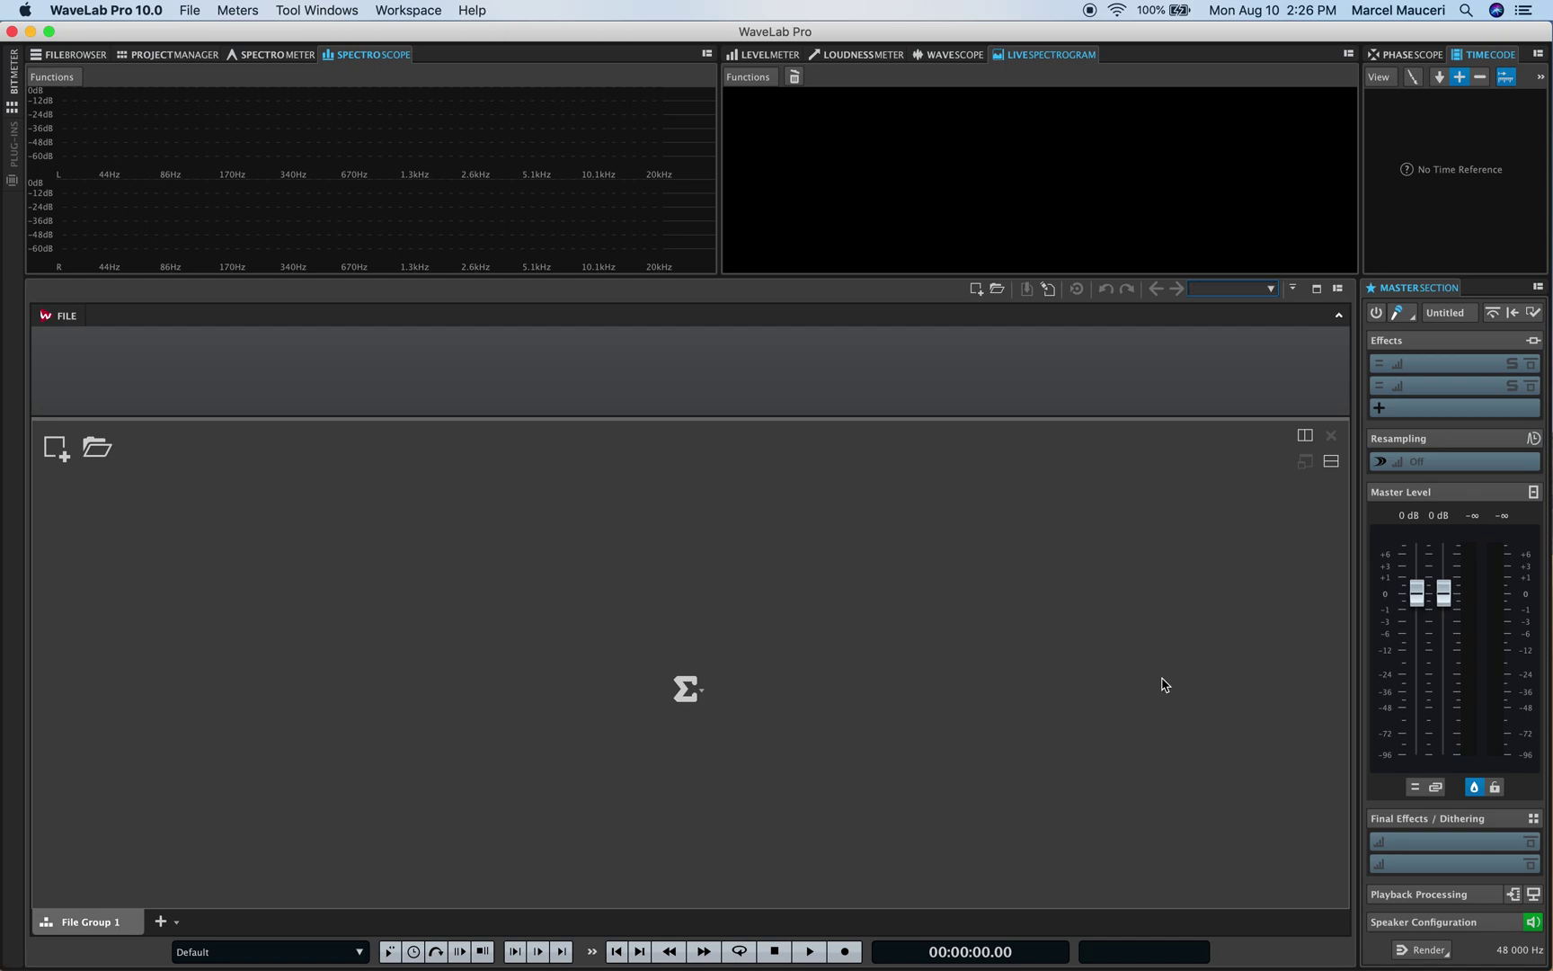
{"action": "left_click", "coordinate": [1320, 289]}
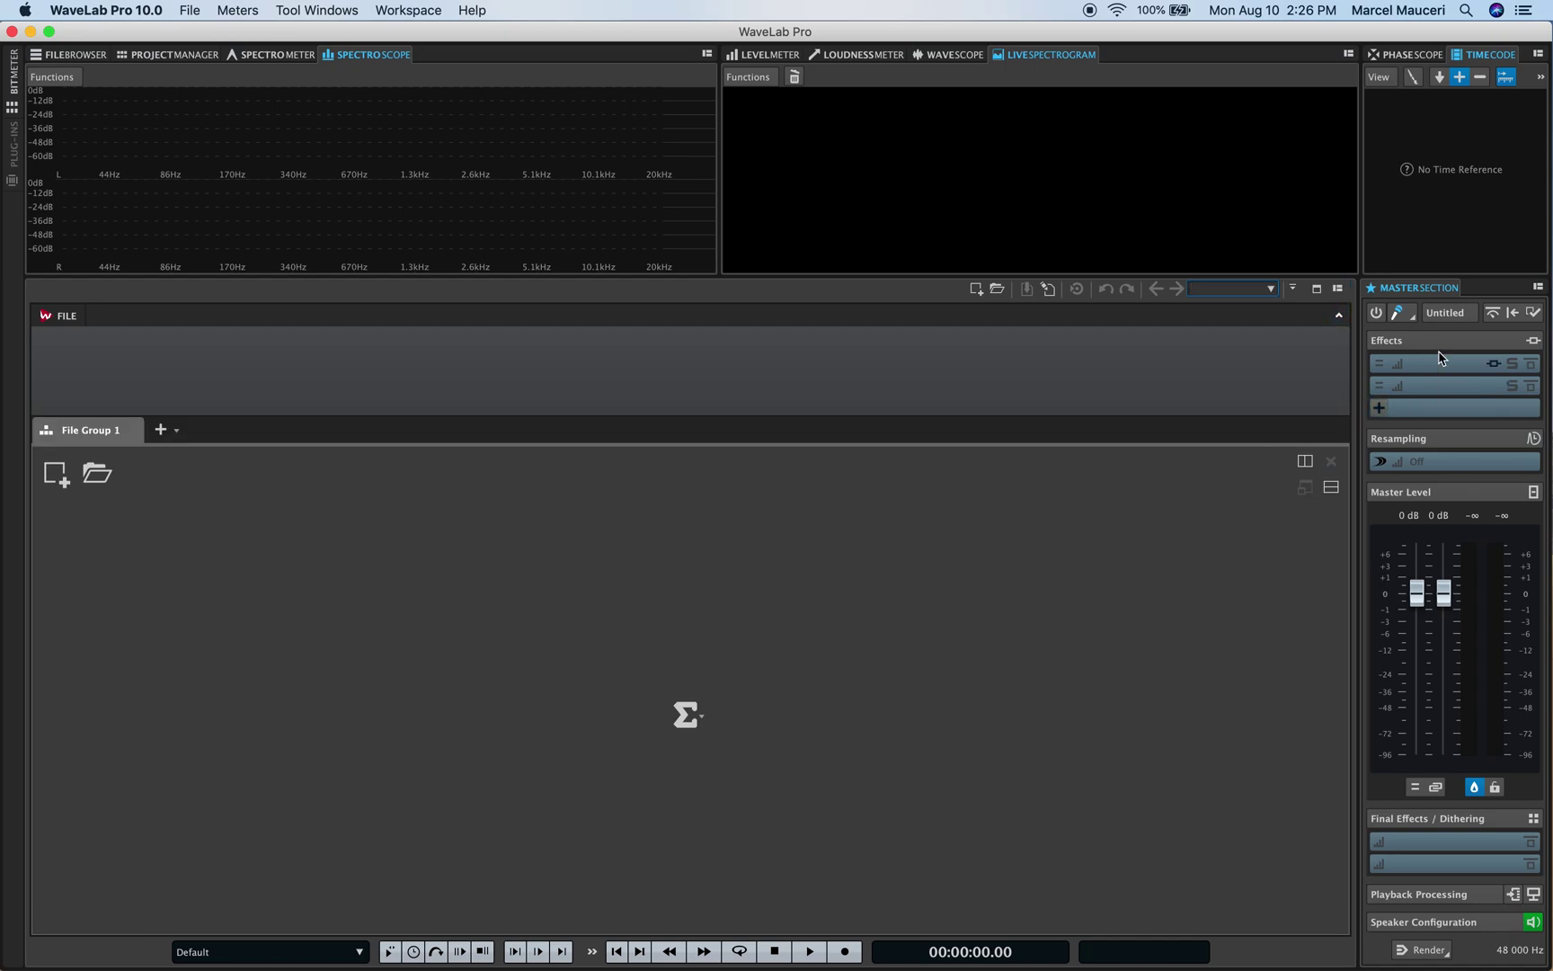
Open the Master Section tab-group layout menu and dismiss it without choosing anything.
{"action": "left_click", "coordinate": [1537, 287]}
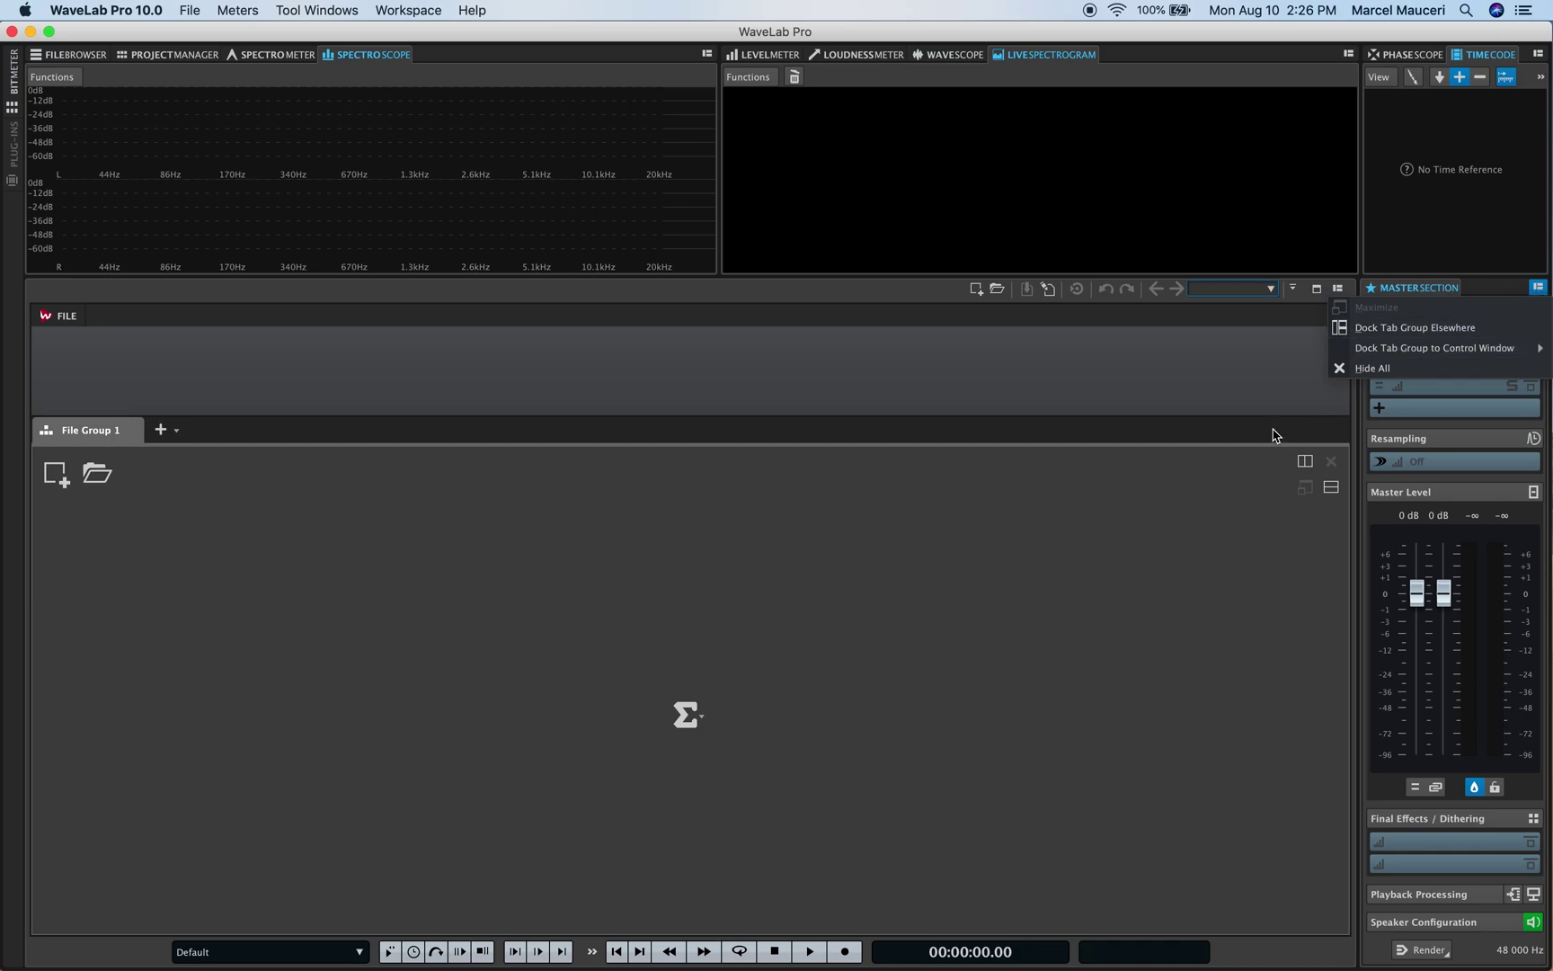
{"action": "left_click", "coordinate": [1261, 392]}
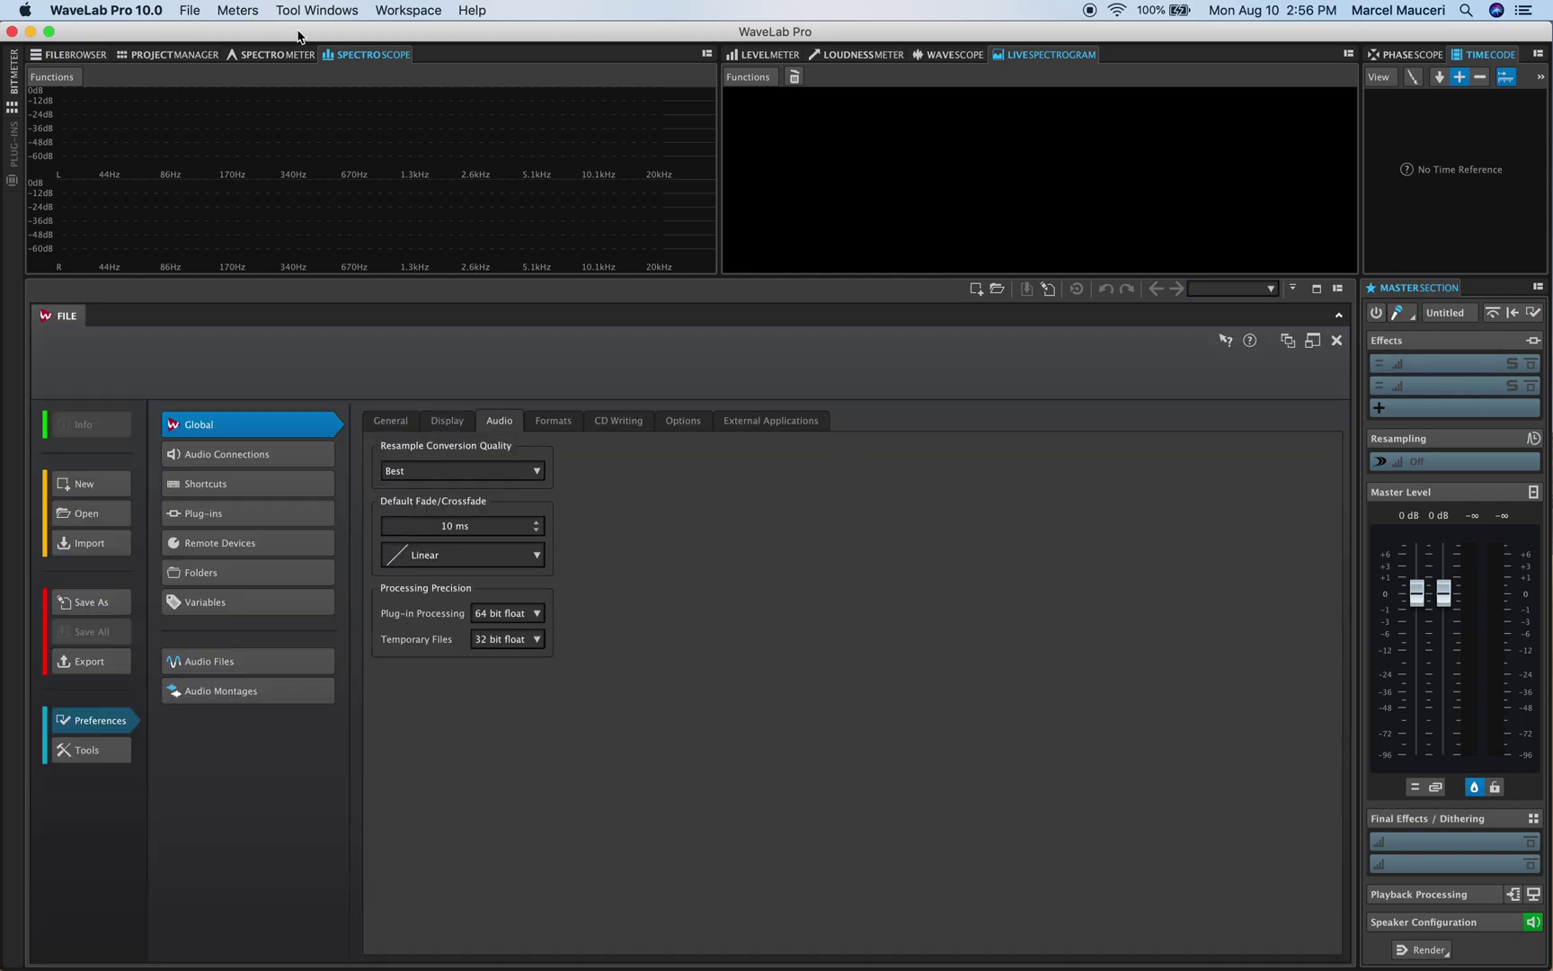
{"action": "left_click", "coordinate": [1224, 344]}
{"action": "left_click", "coordinate": [532, 612]}
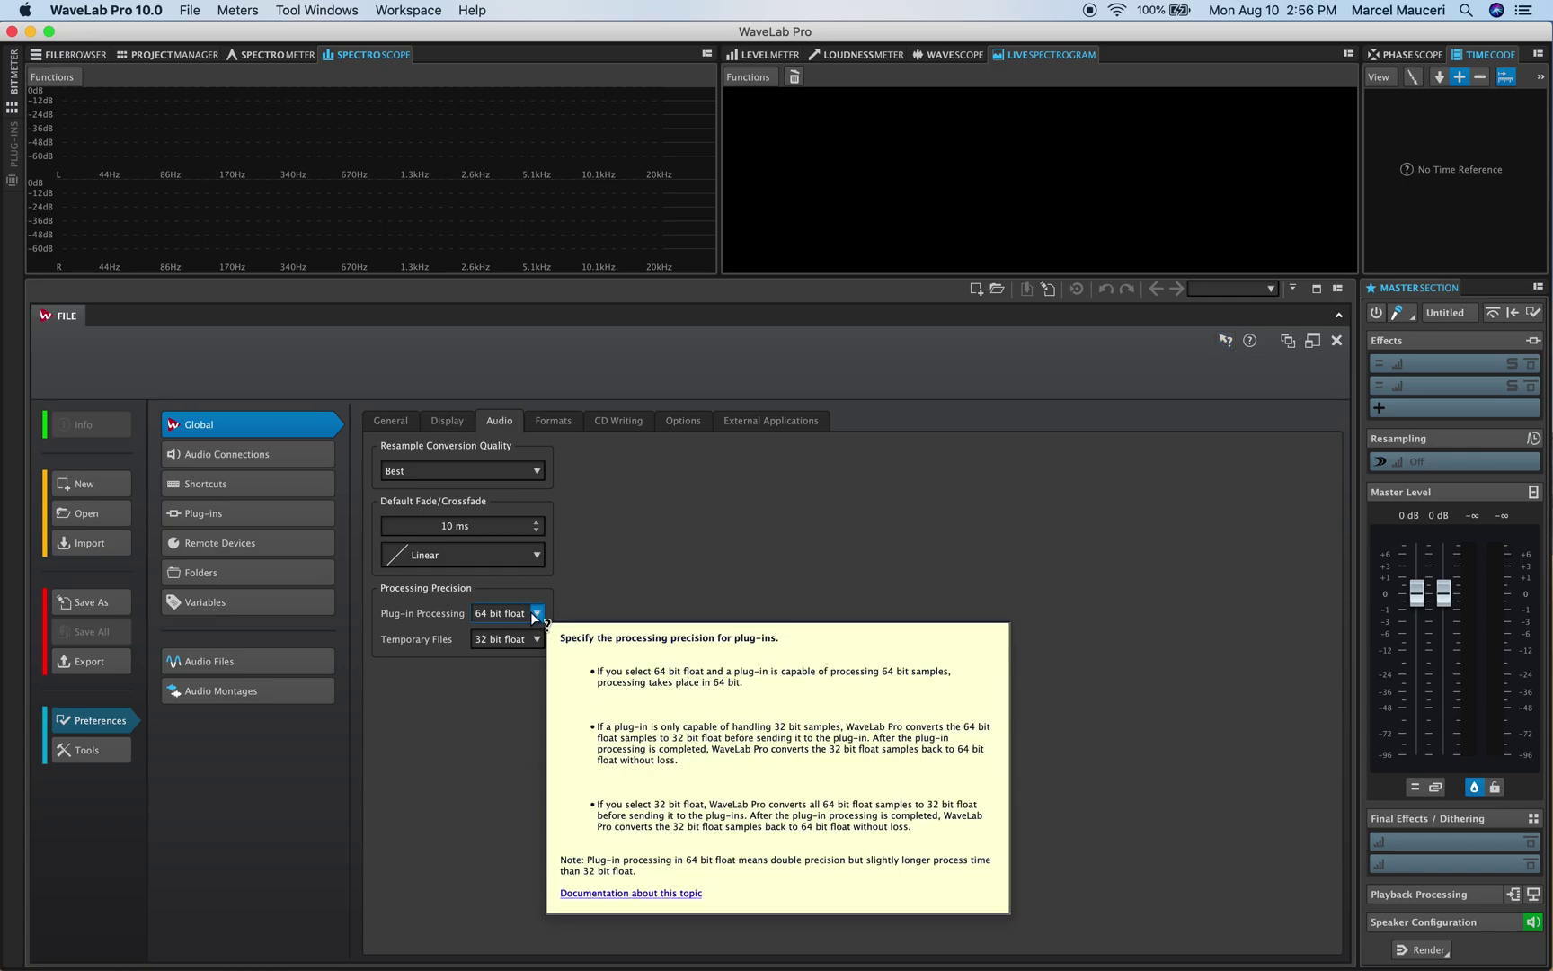
{"action": "left_click", "coordinate": [518, 639]}
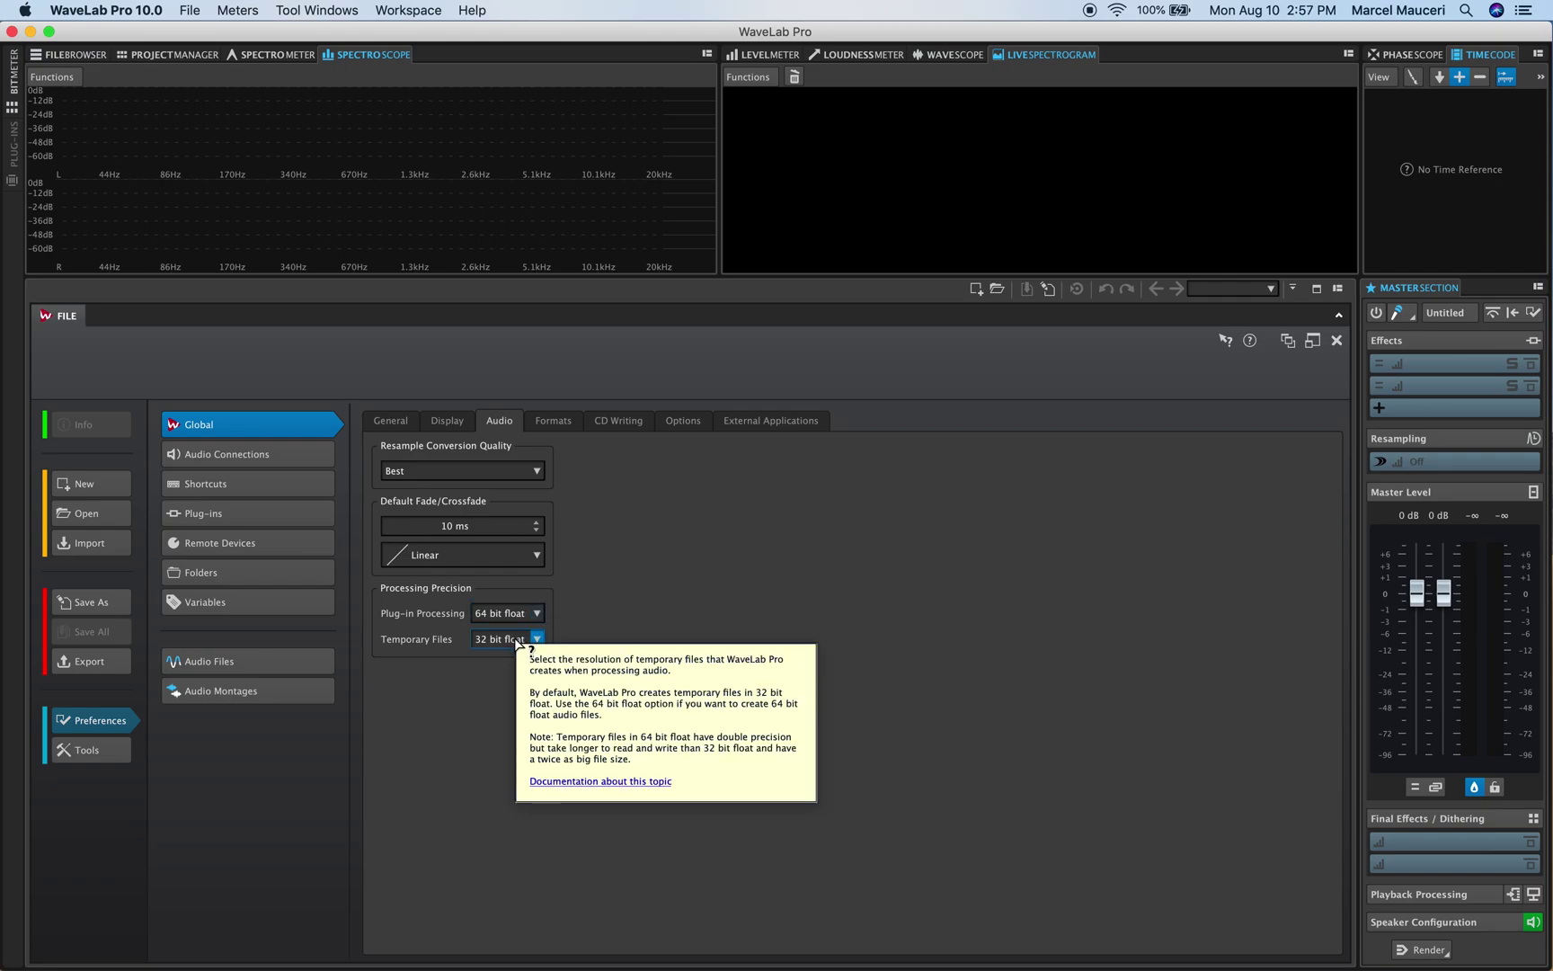
{"action": "left_click", "coordinate": [933, 528]}
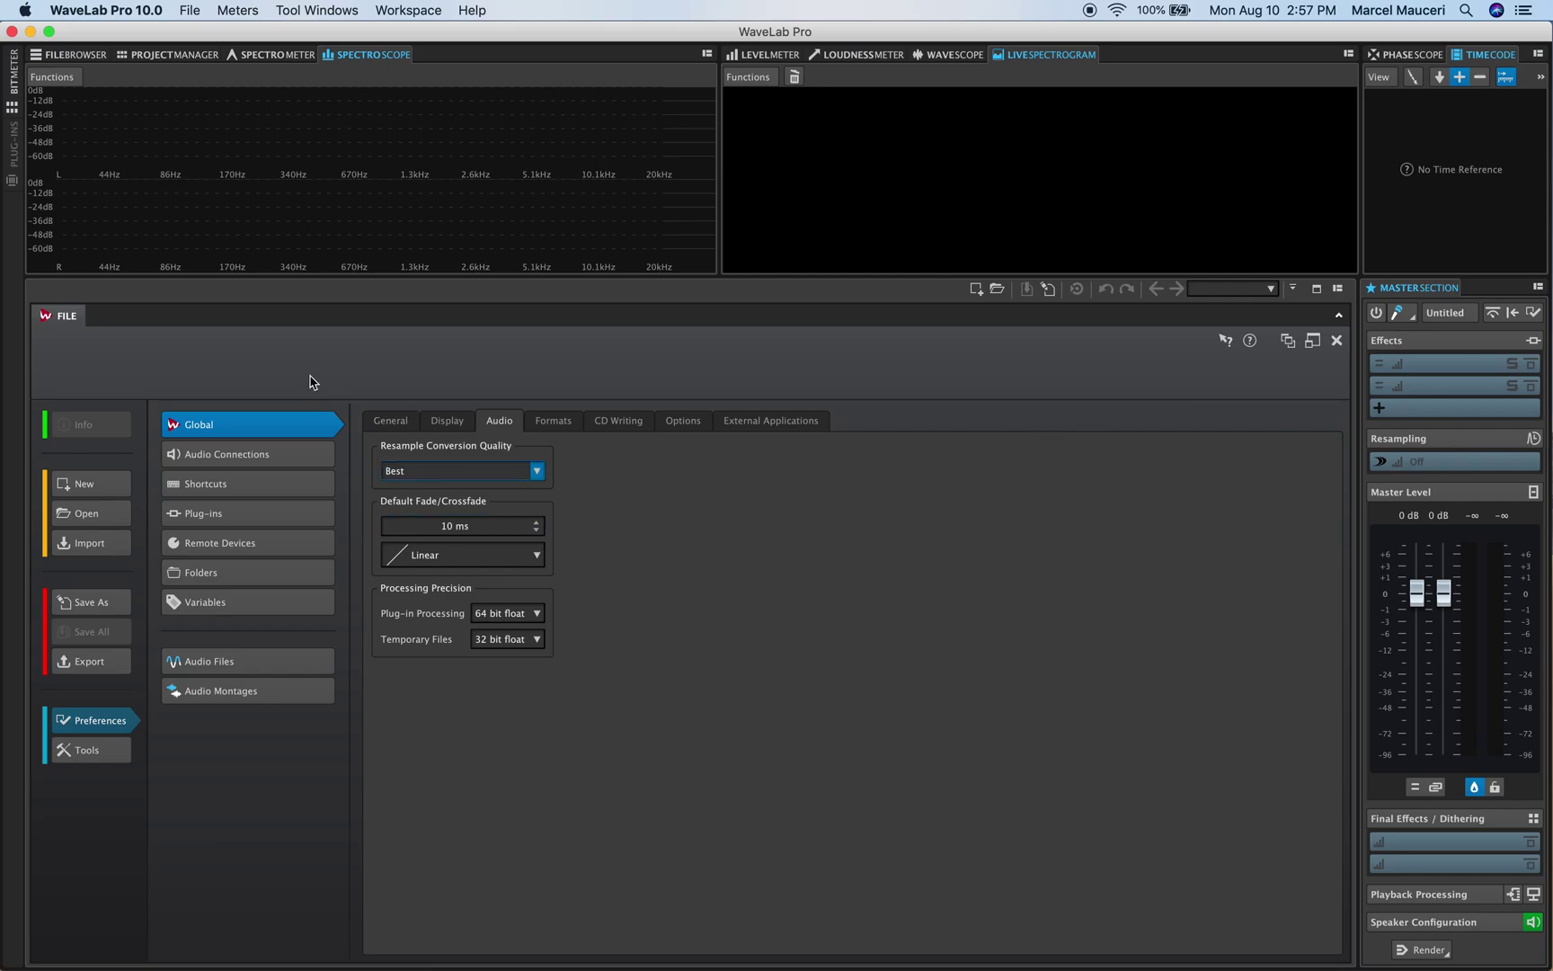
Move from Audio Connections to Shortcuts preferences and expand the Audio Meters commands.
{"action": "left_click", "coordinate": [276, 462]}
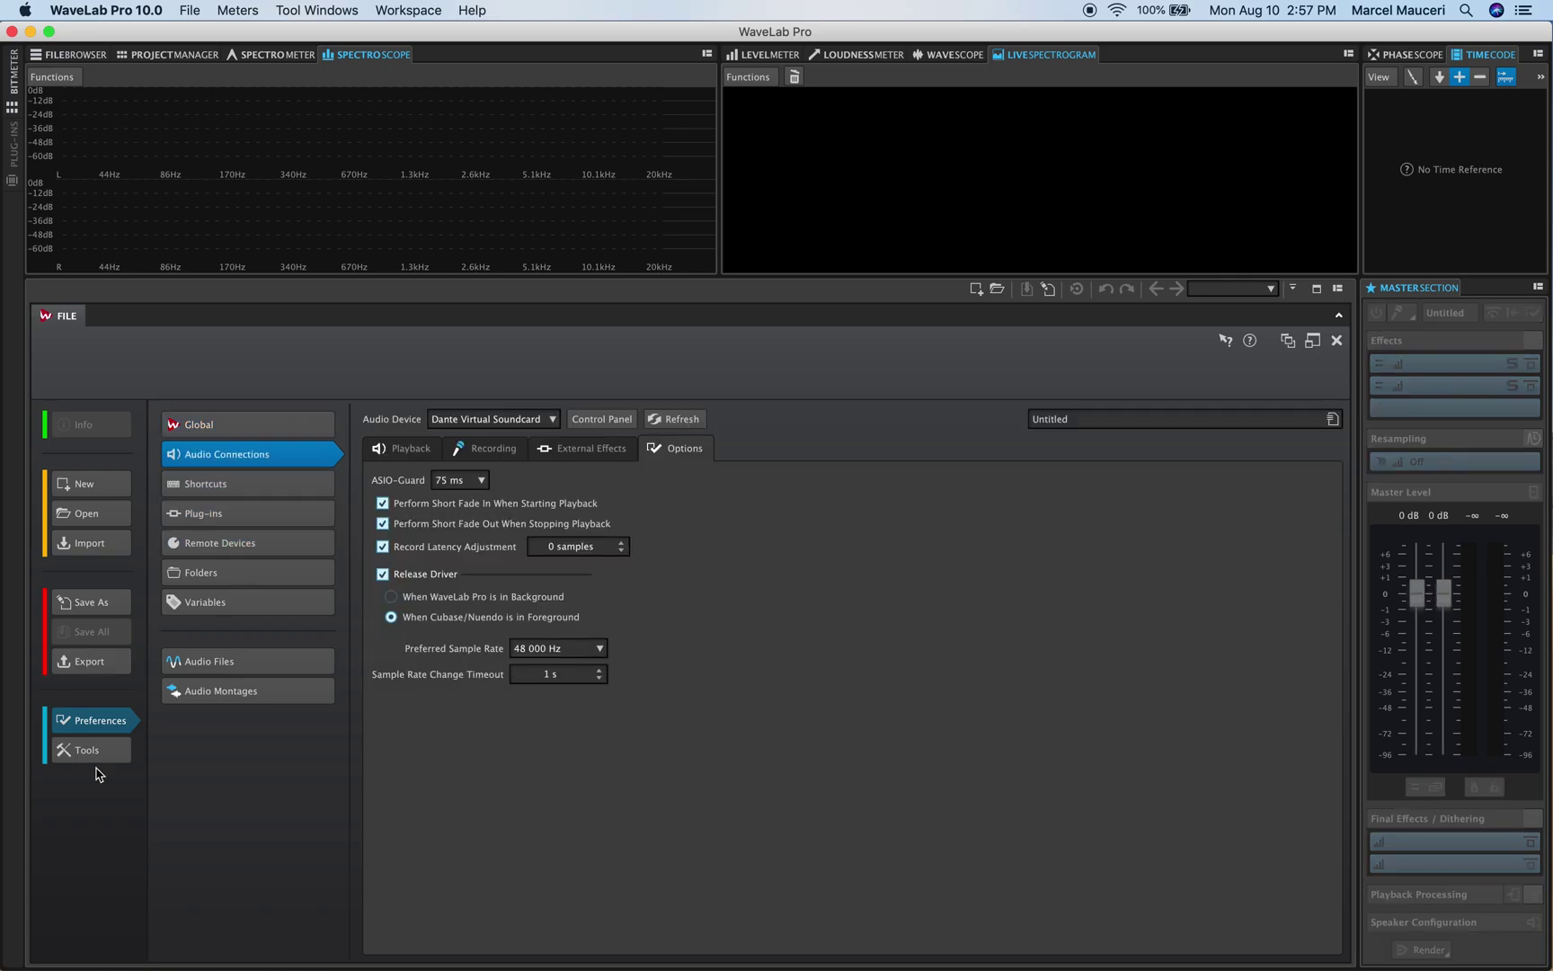
{"action": "left_click", "coordinate": [234, 488]}
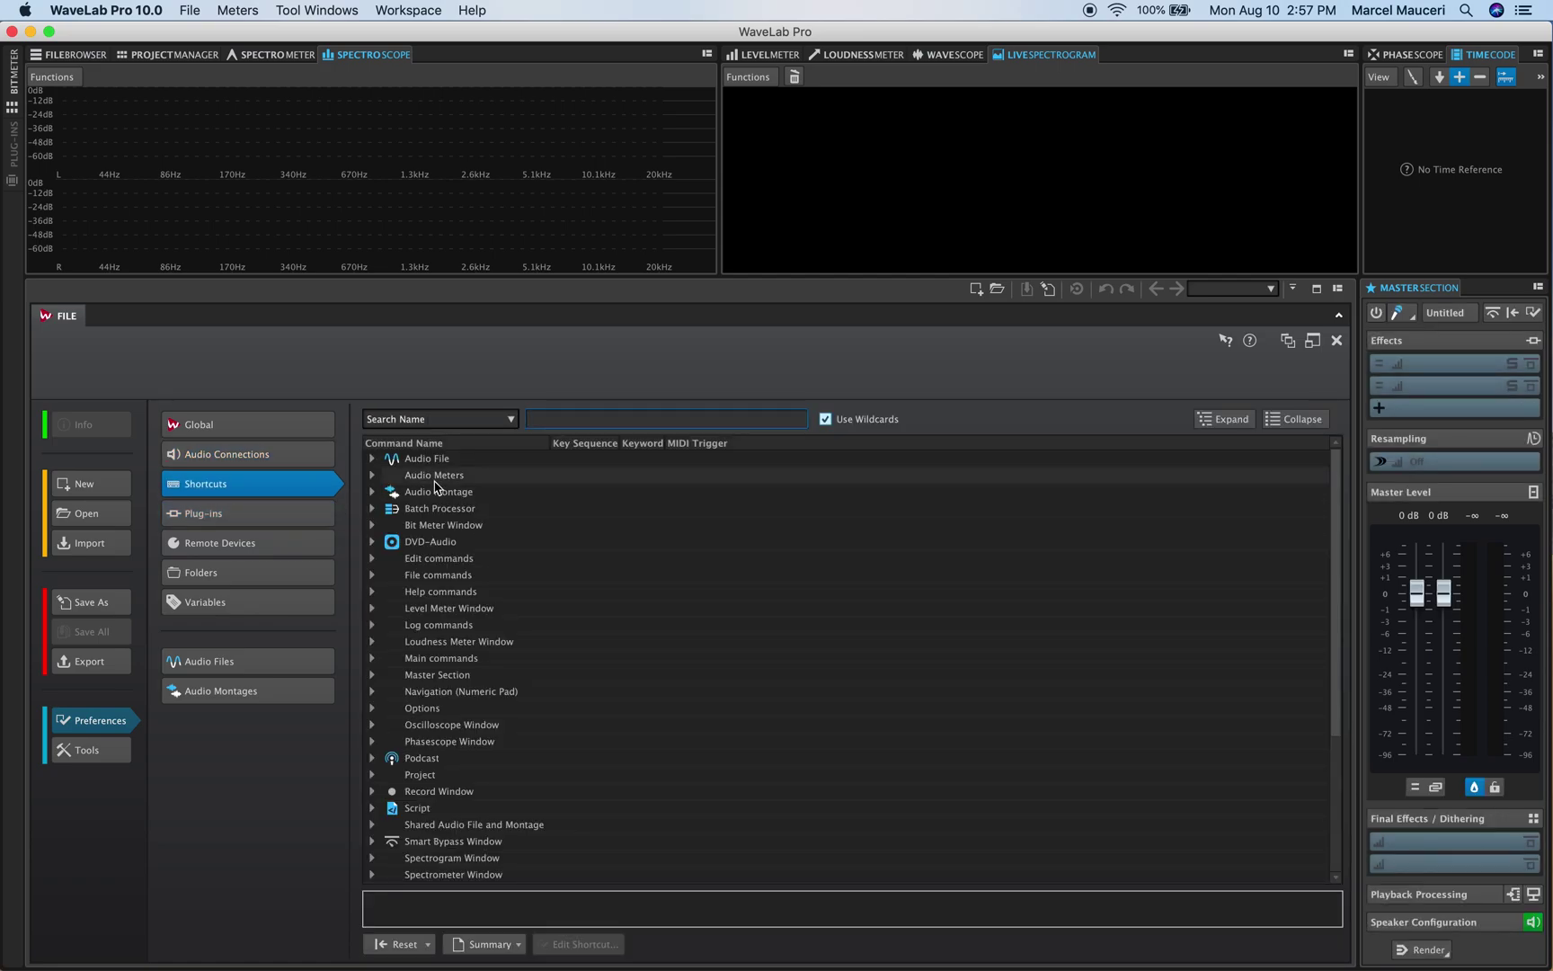
{"action": "left_click", "coordinate": [373, 475]}
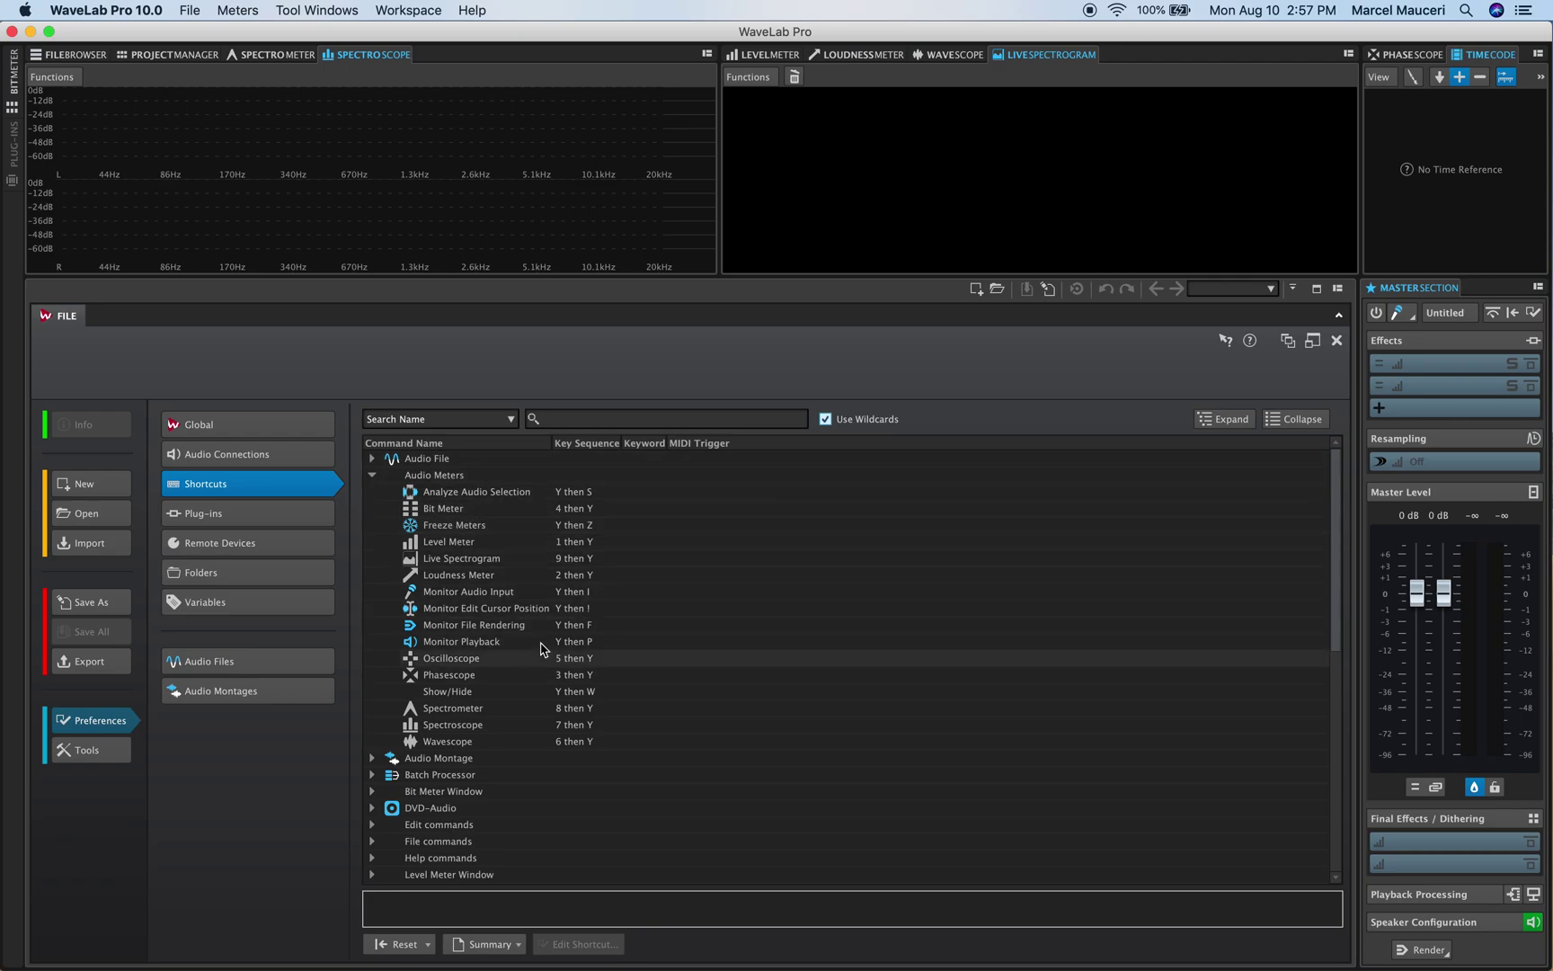
Open Live Spectrogram's shortcut definition, reposition the dialog, and cancel, keeping the 9 then Y shortcut.
{"action": "left_click", "coordinate": [584, 566]}
{"action": "double_click", "coordinate": [585, 567]}
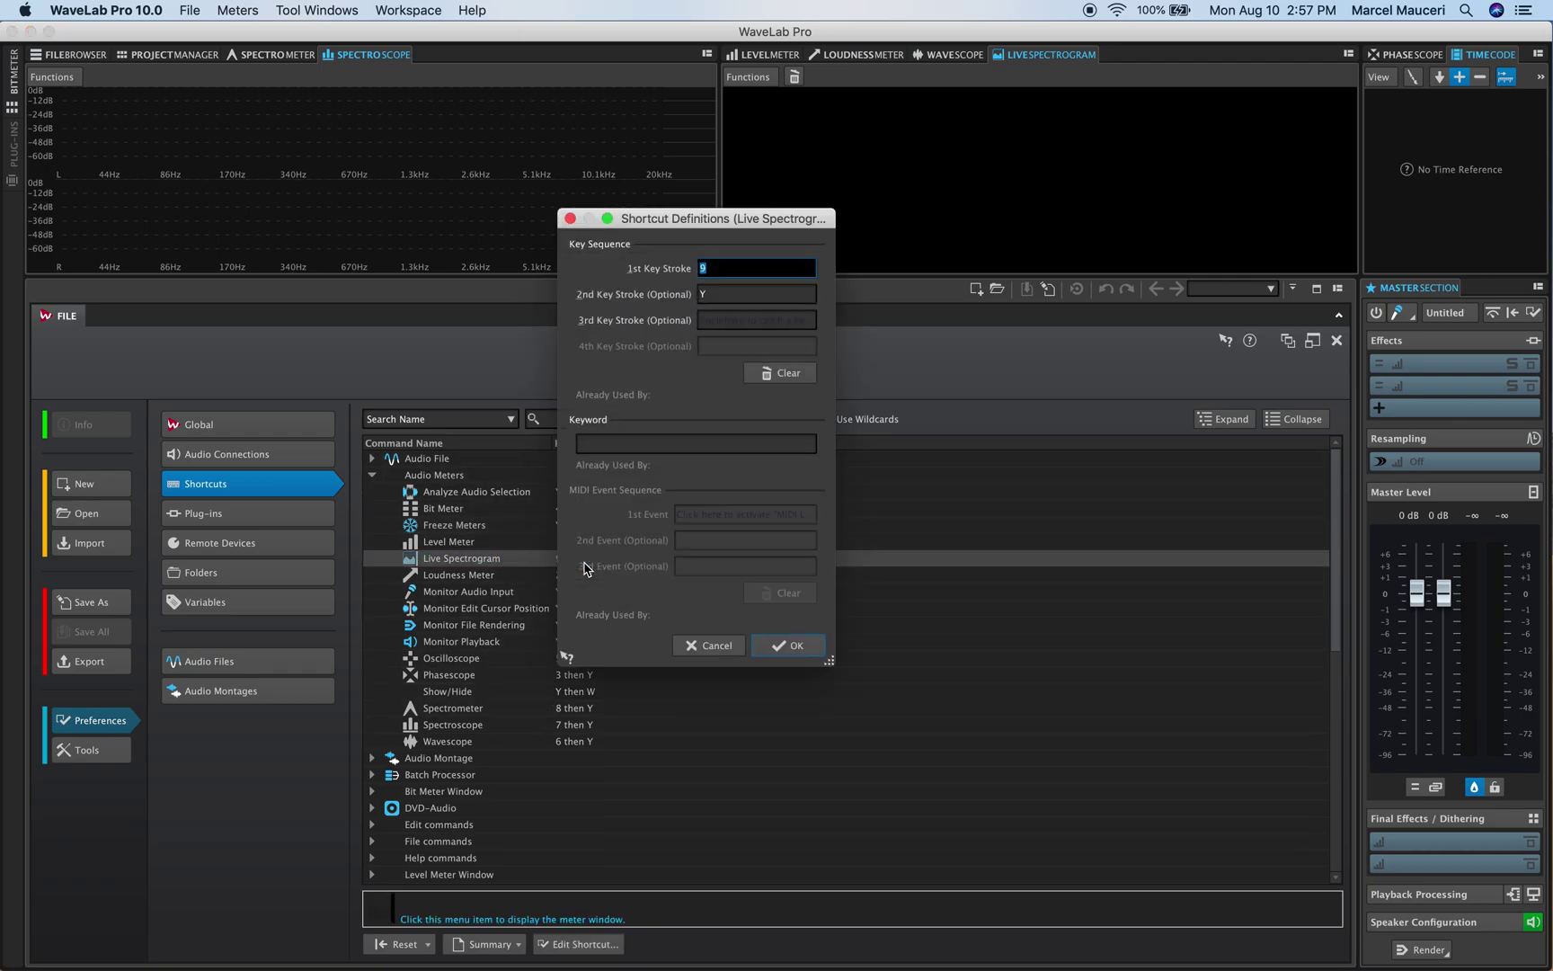
{"action": "left_click_drag", "start_coordinate": [704, 219], "coordinate": [605, 195]}
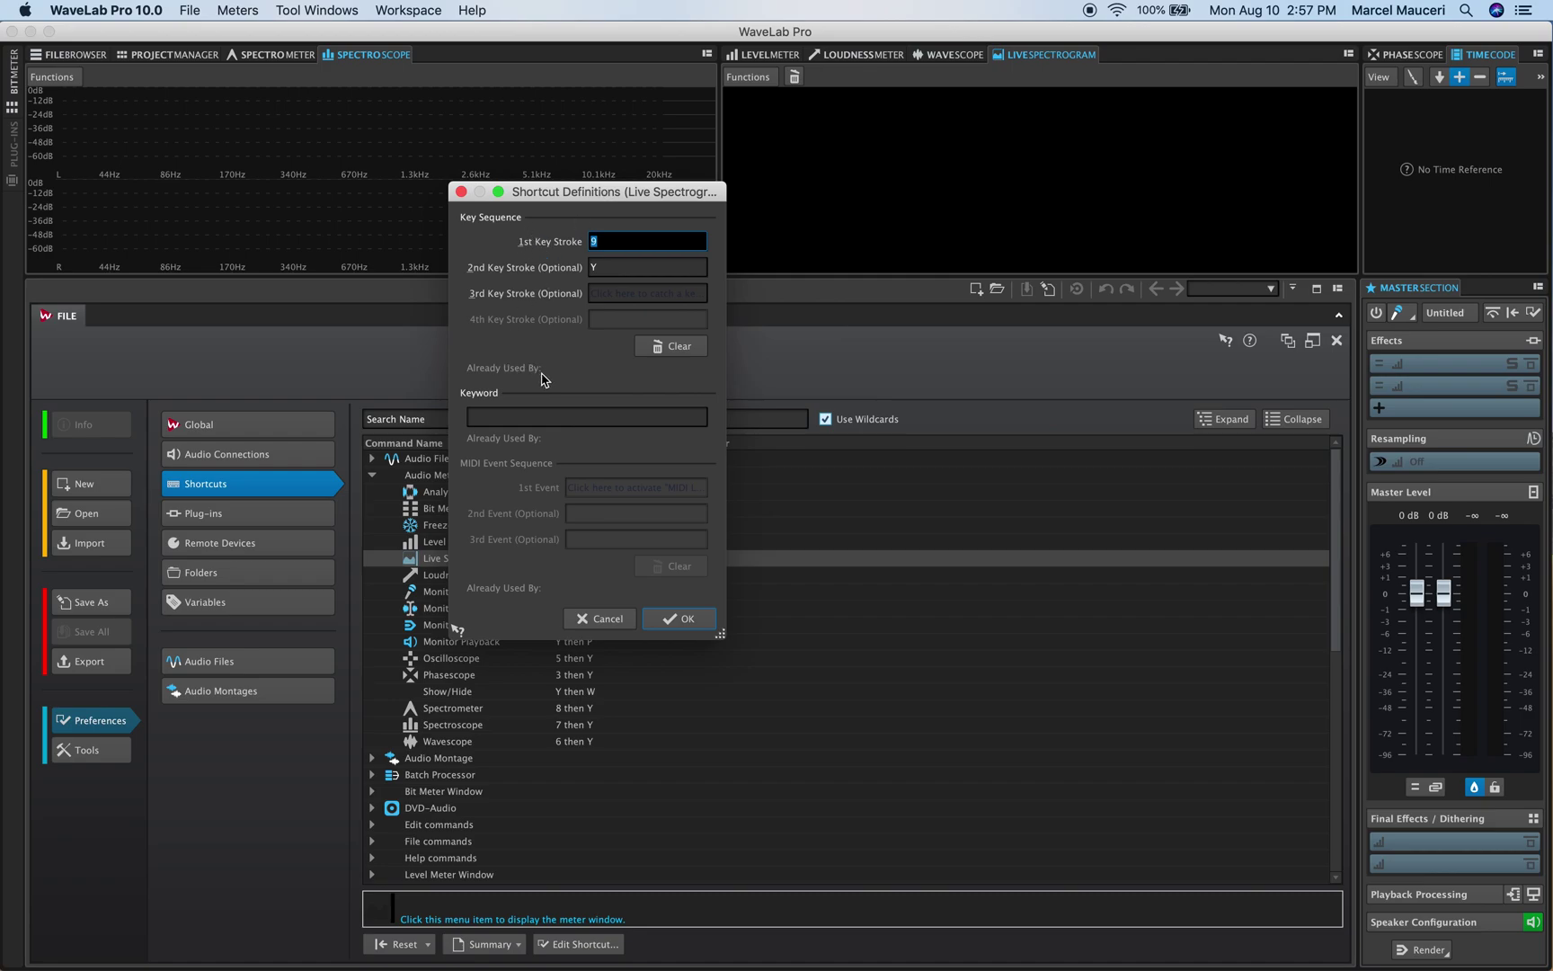
{"action": "left_click", "coordinate": [599, 619]}
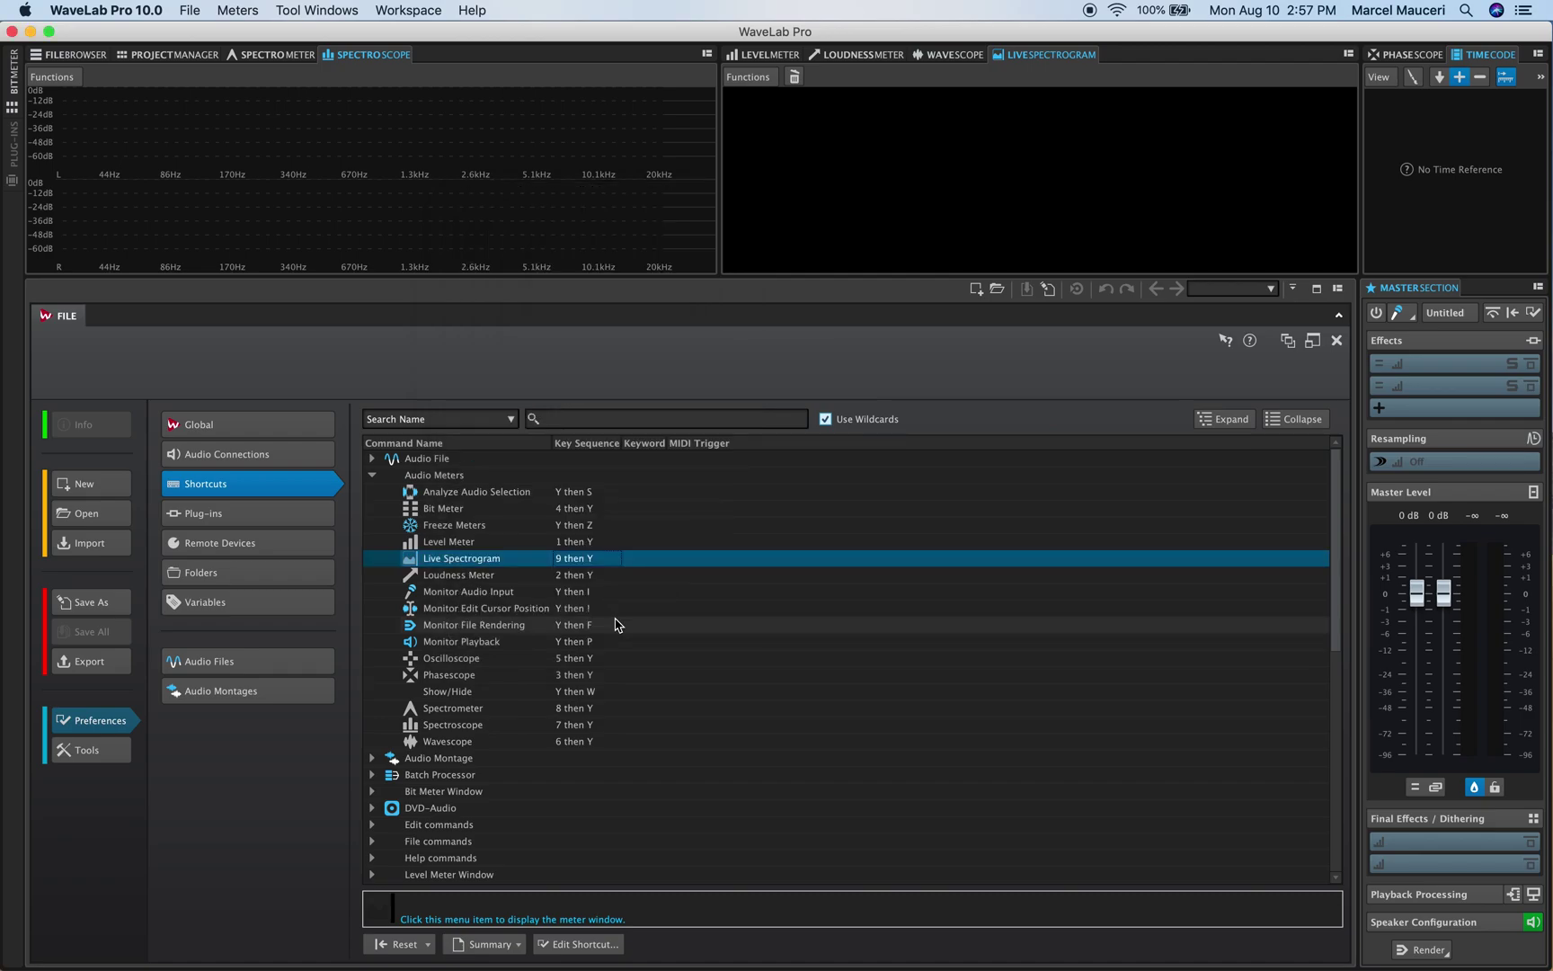
On the Plug-ins Organize tab, expand the Favorites, Dolby Laboratories and Flux:: - IRCAM folders.
{"action": "left_click", "coordinate": [267, 515]}
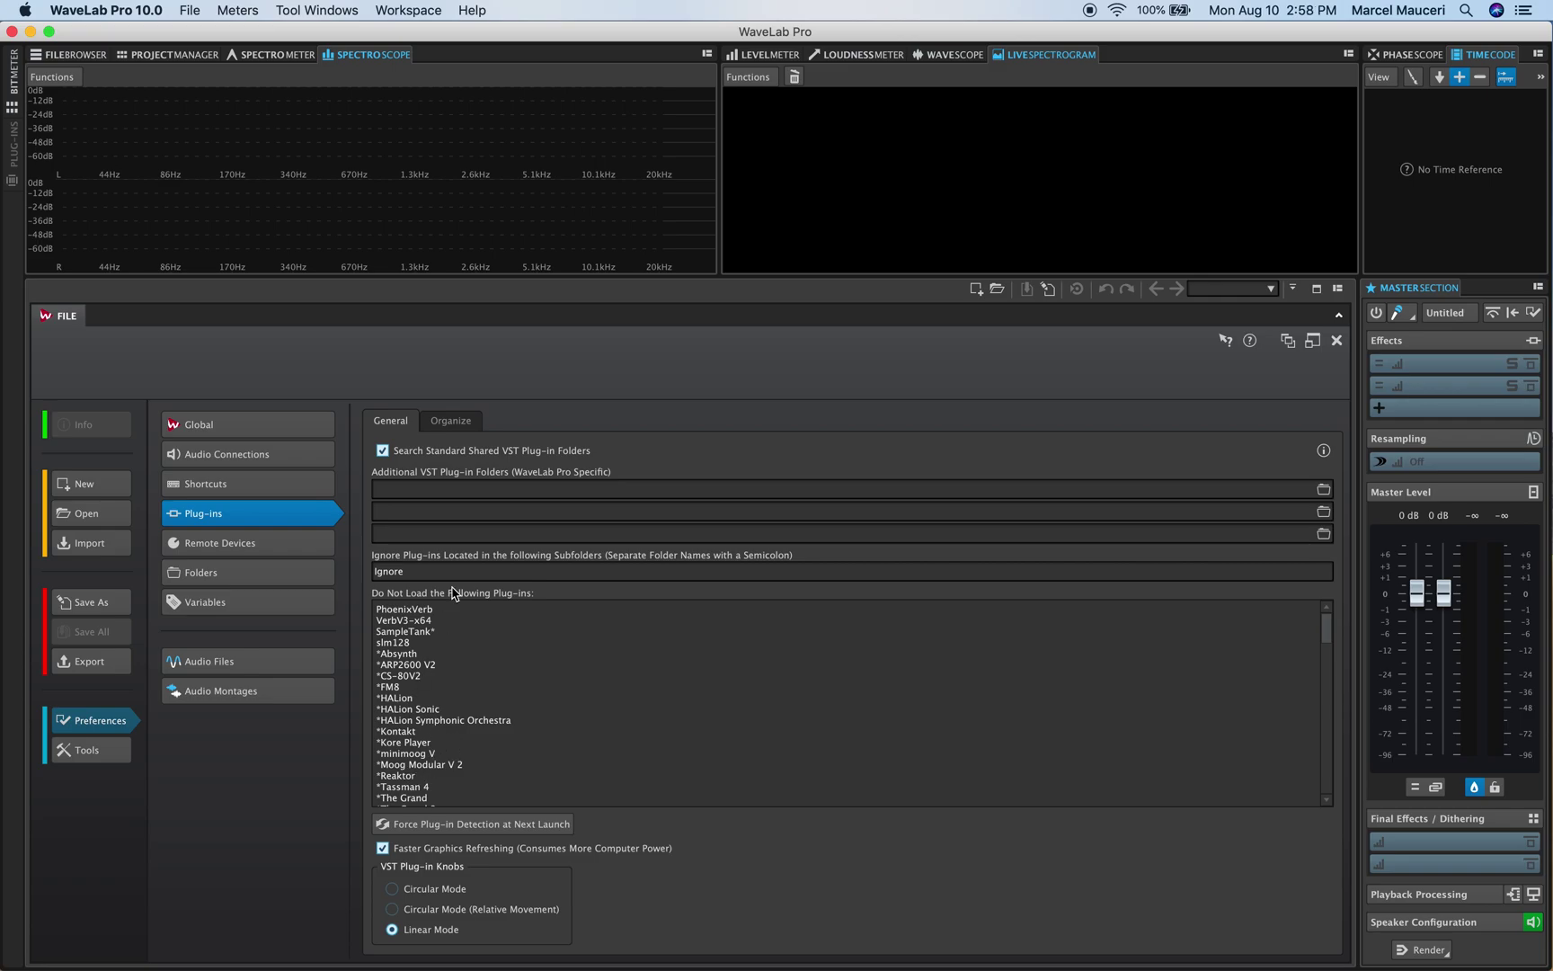
{"action": "left_click", "coordinate": [452, 425]}
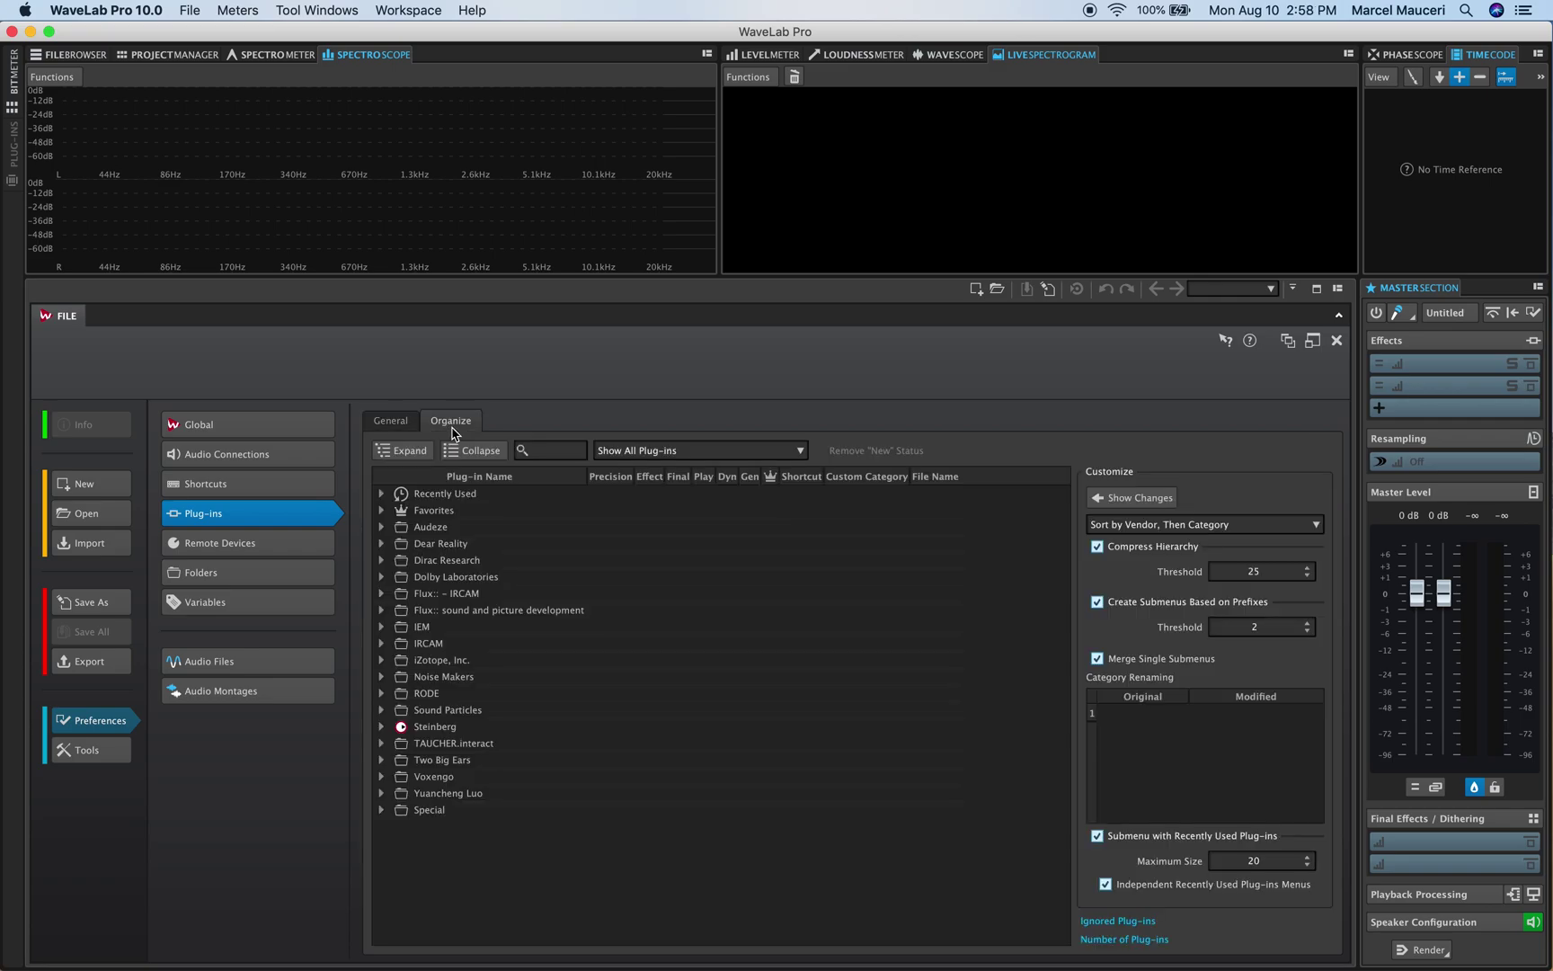
{"action": "left_click", "coordinate": [381, 509]}
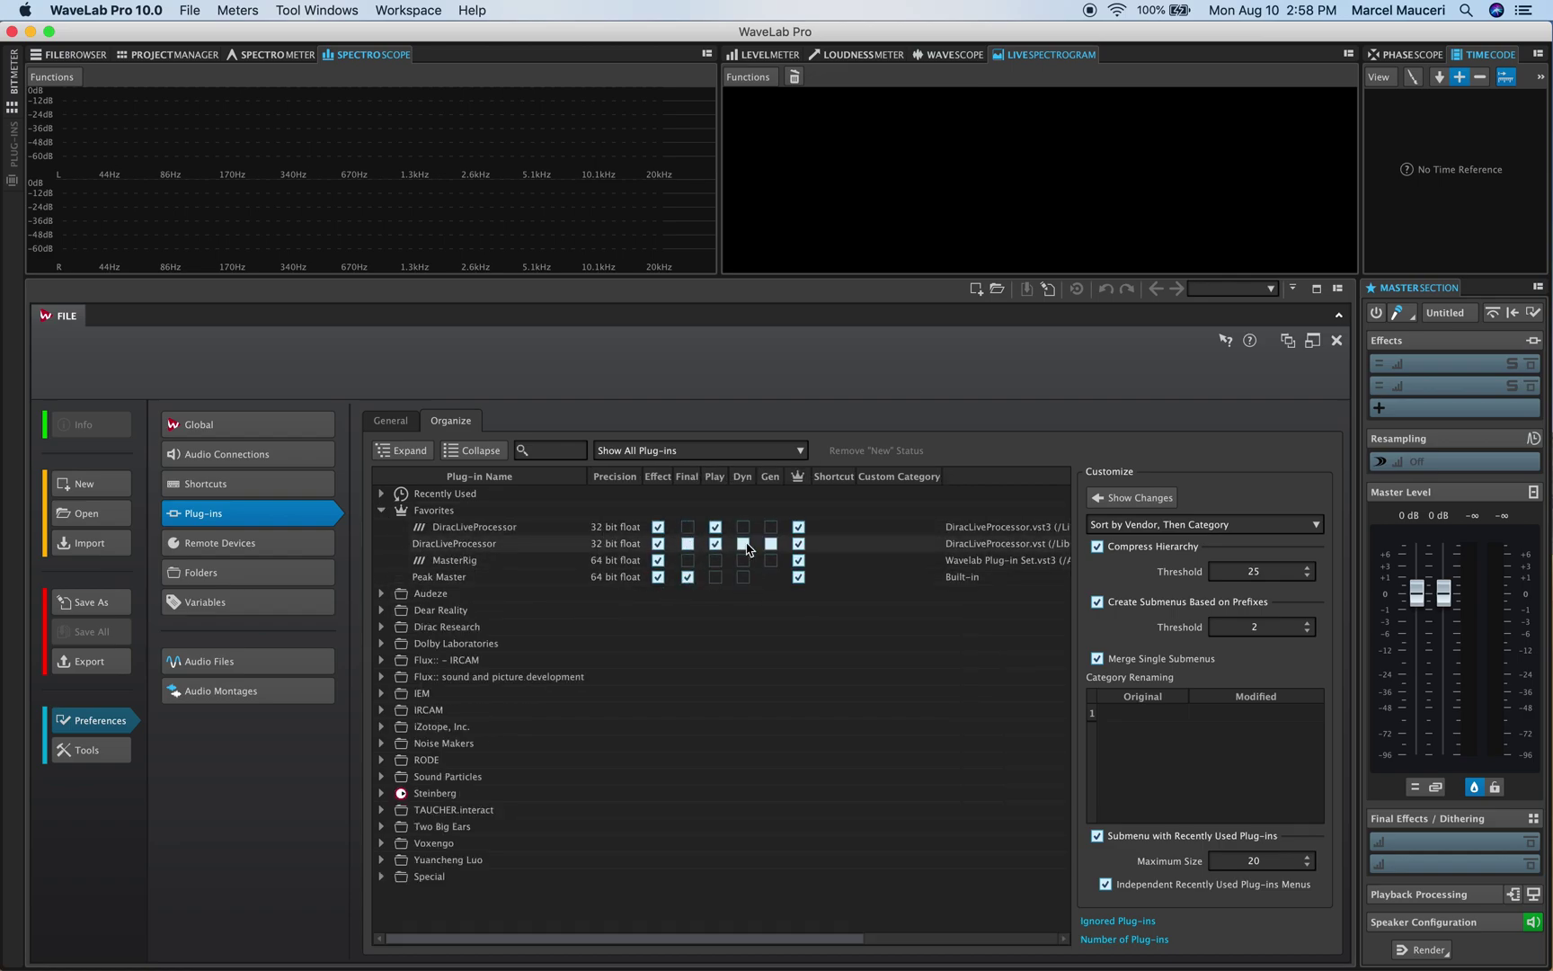
{"action": "left_click", "coordinate": [381, 643]}
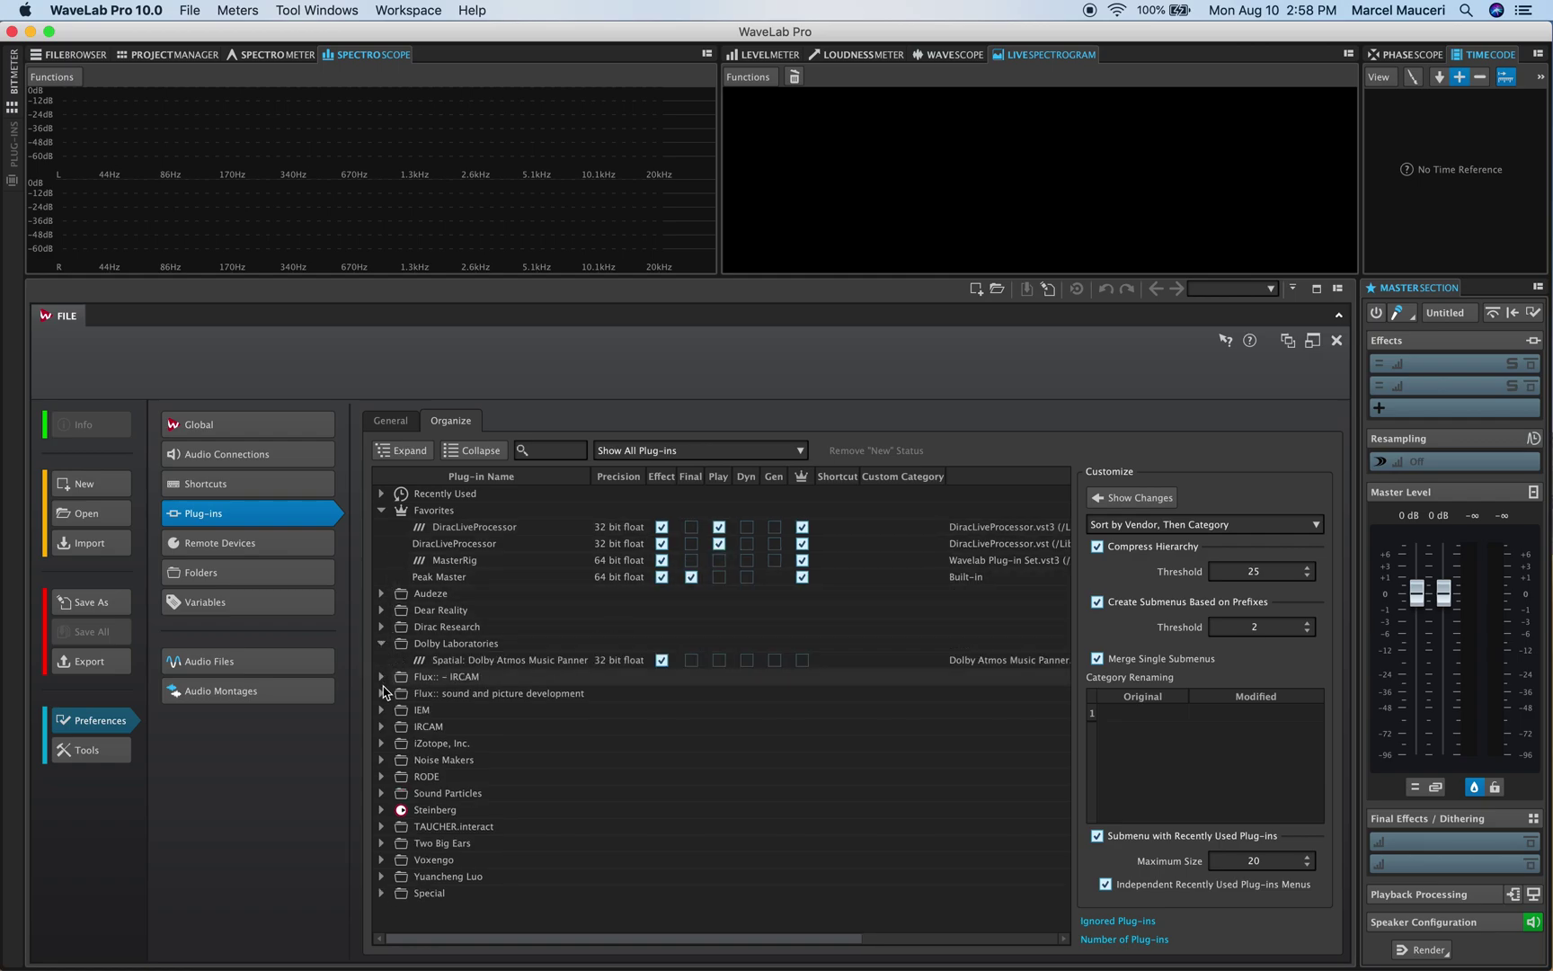
{"action": "left_click", "coordinate": [381, 676]}
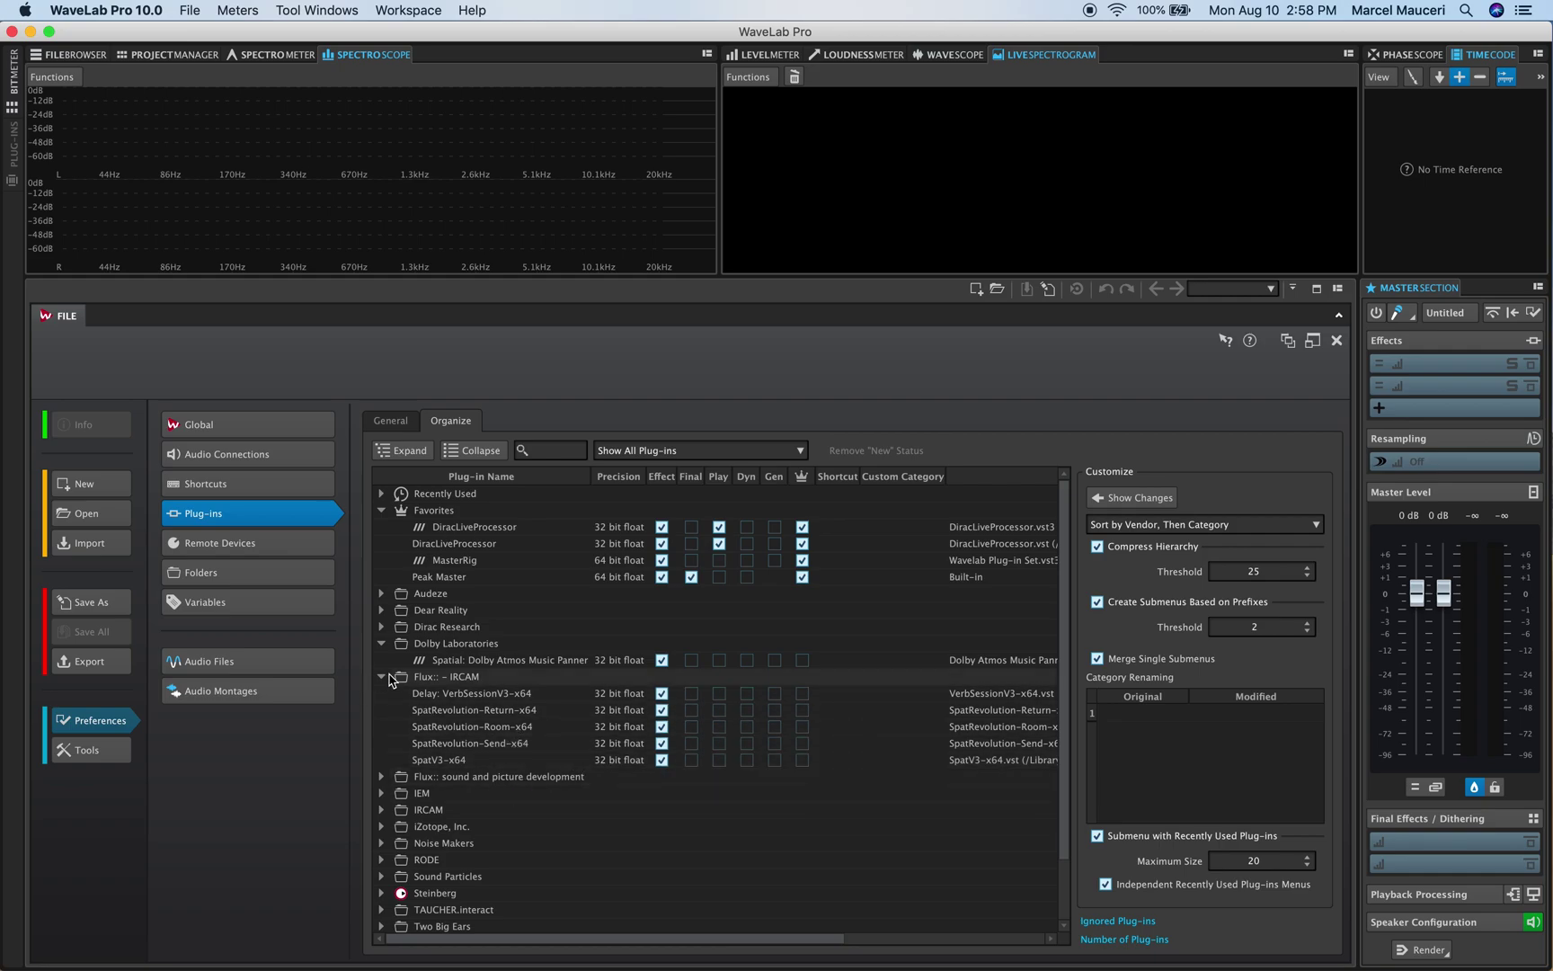
Review the Audio File open and save folder settings in Folders preferences.
{"action": "left_click", "coordinate": [268, 572]}
{"action": "left_click", "coordinate": [447, 554]}
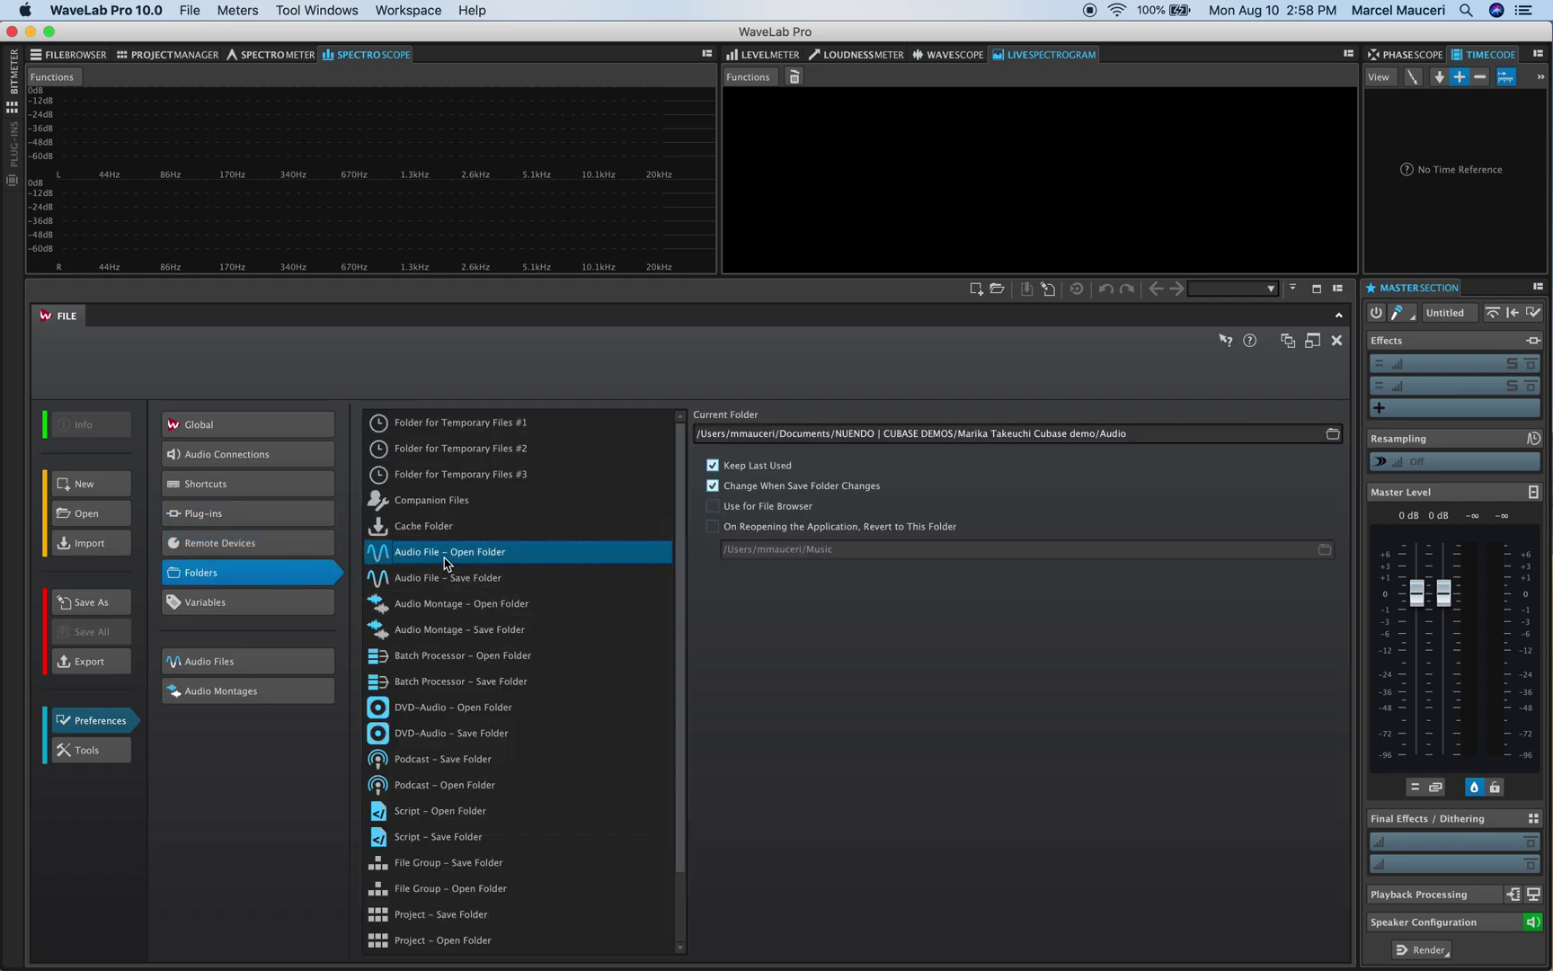
{"action": "left_click", "coordinate": [467, 579]}
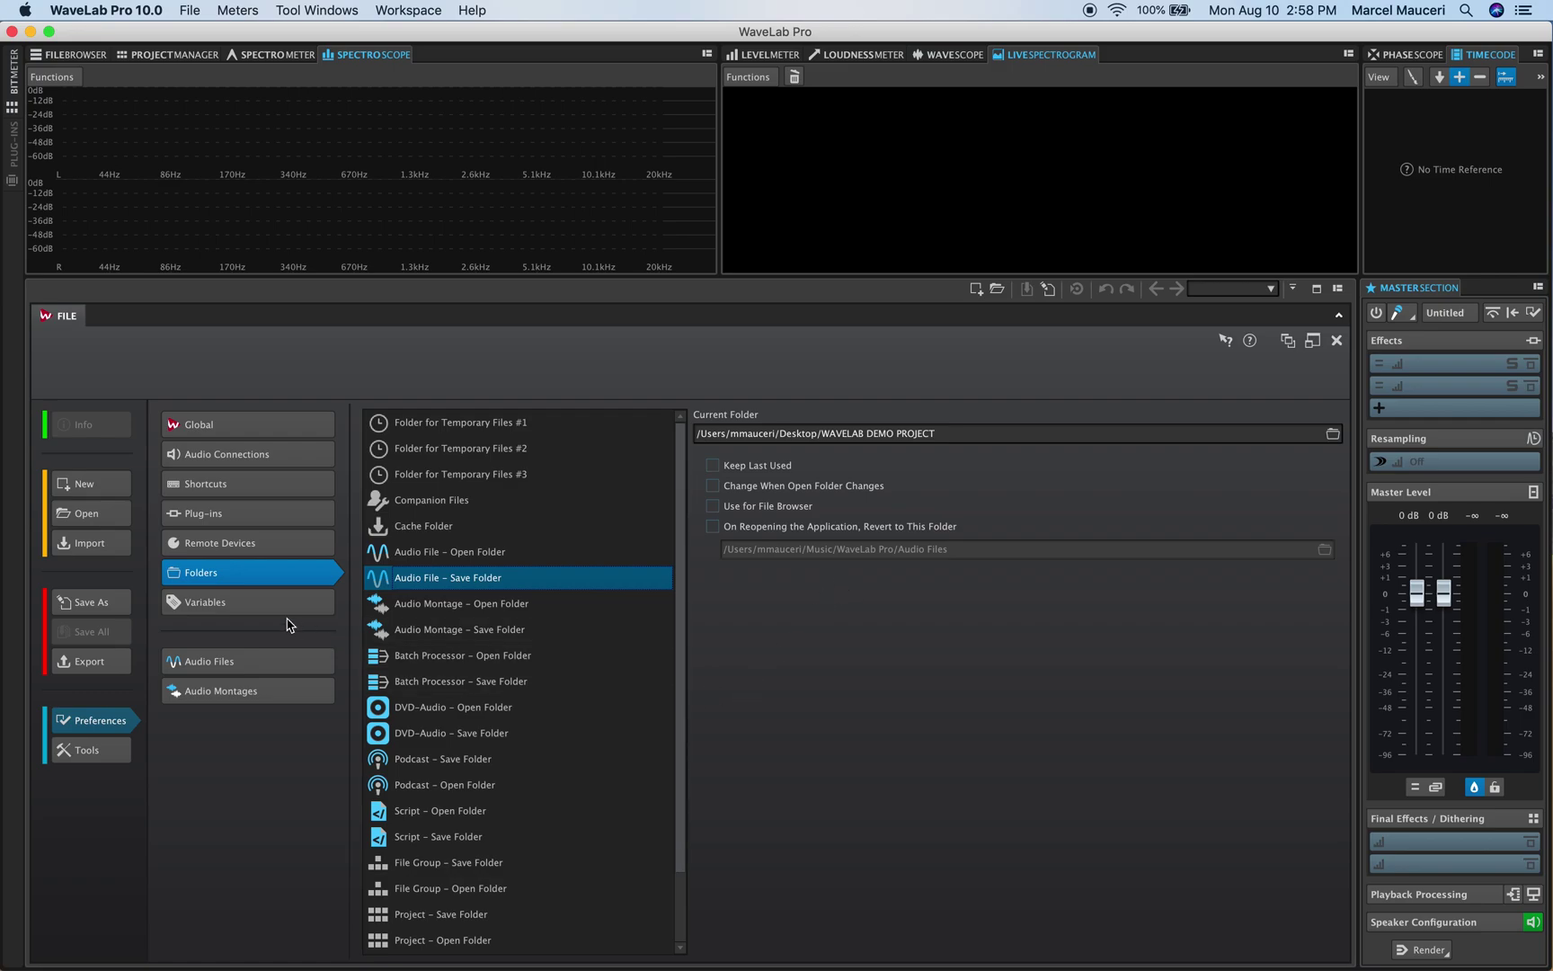
Review the Audio Files File and Style tabs, ending on the Editing tab.
{"action": "left_click", "coordinate": [255, 661]}
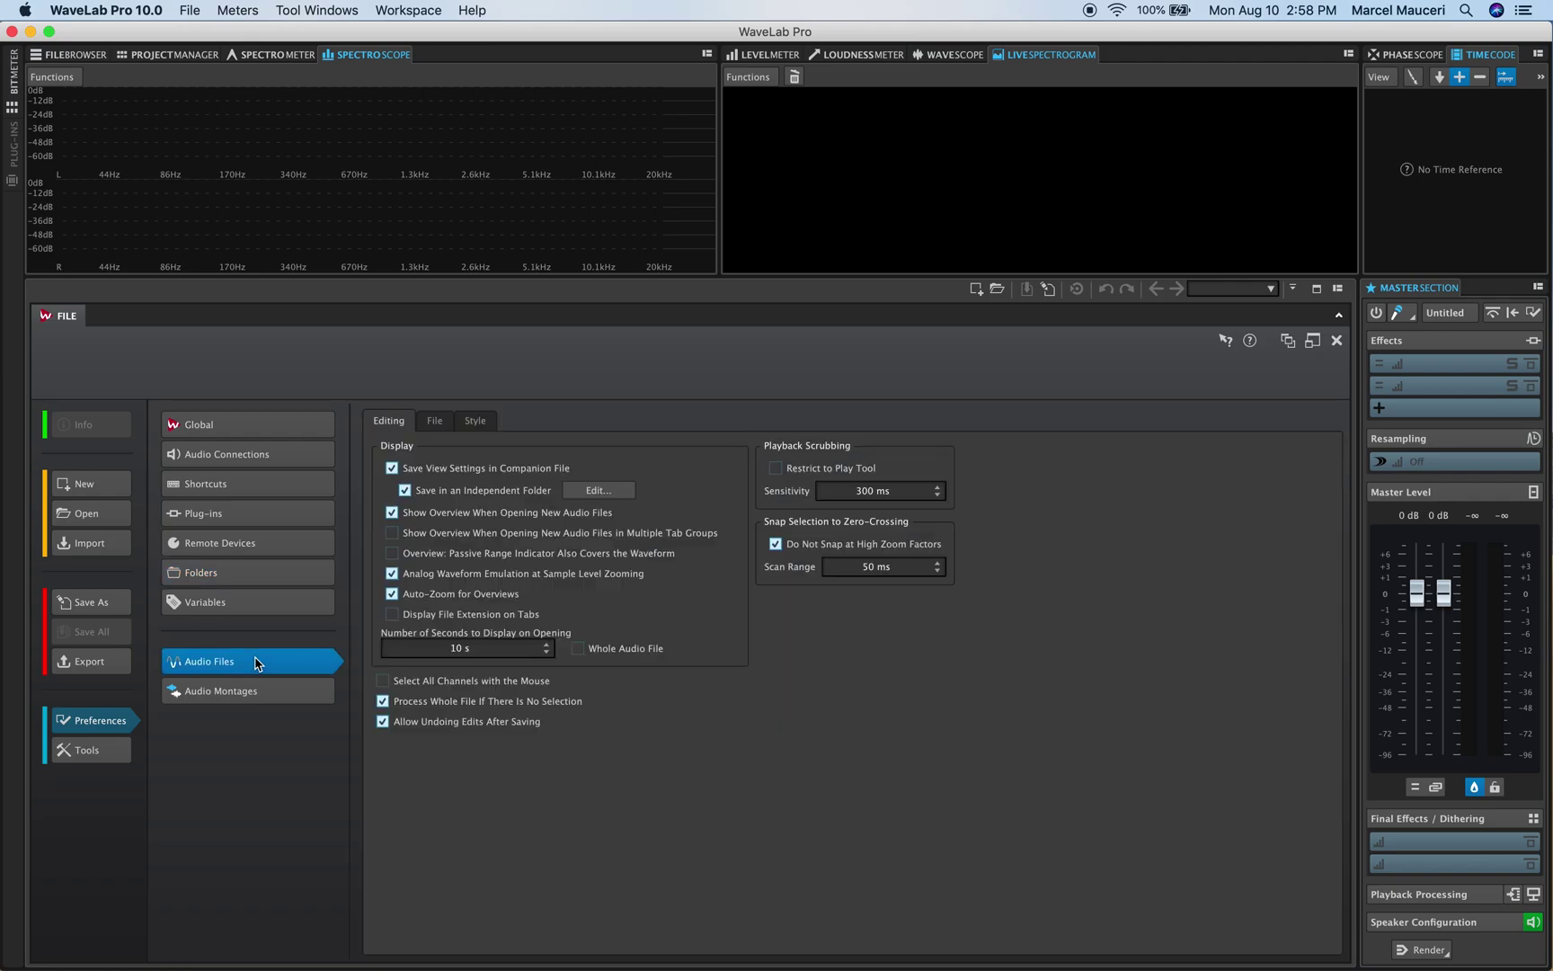
{"action": "left_click", "coordinate": [437, 422]}
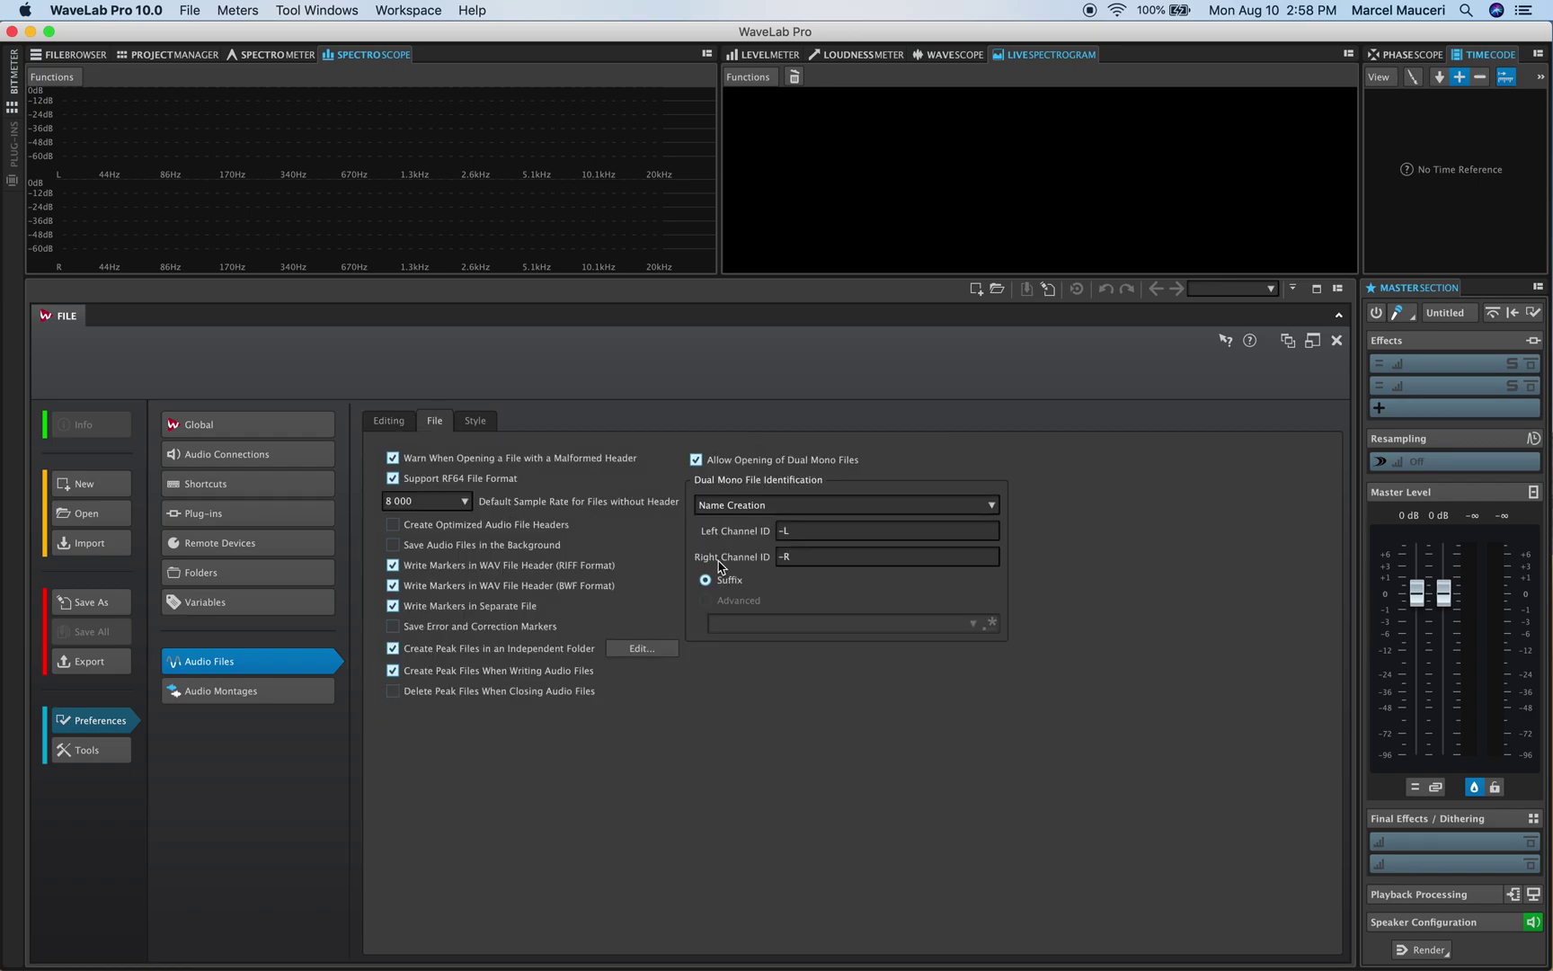
{"action": "left_click", "coordinate": [483, 424]}
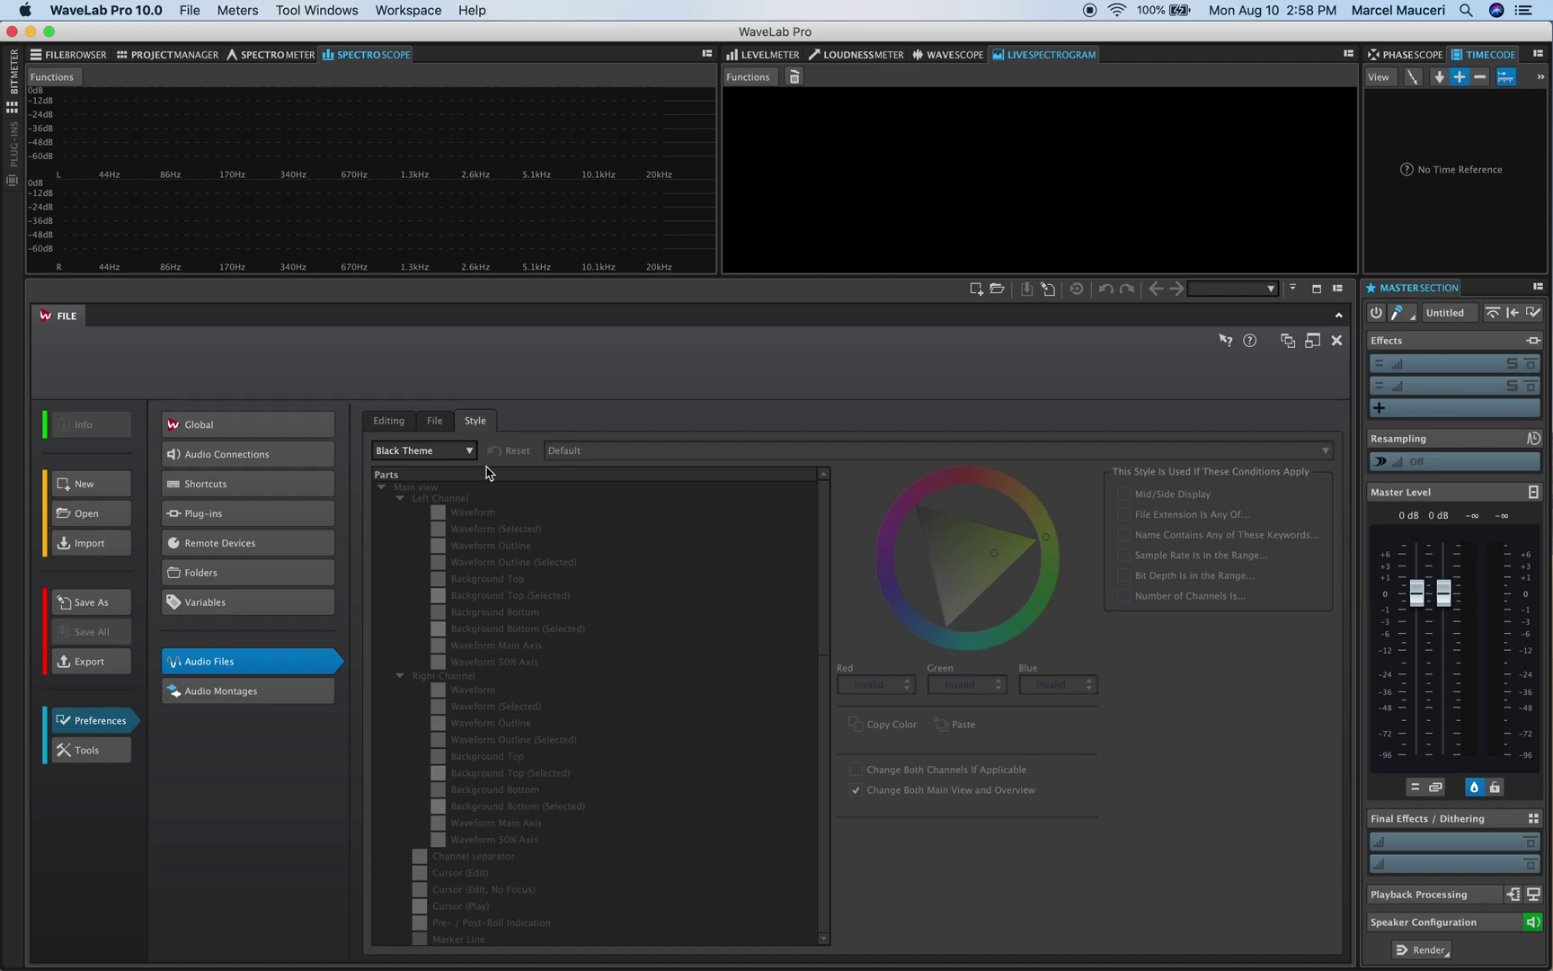
{"action": "left_click", "coordinate": [396, 426]}
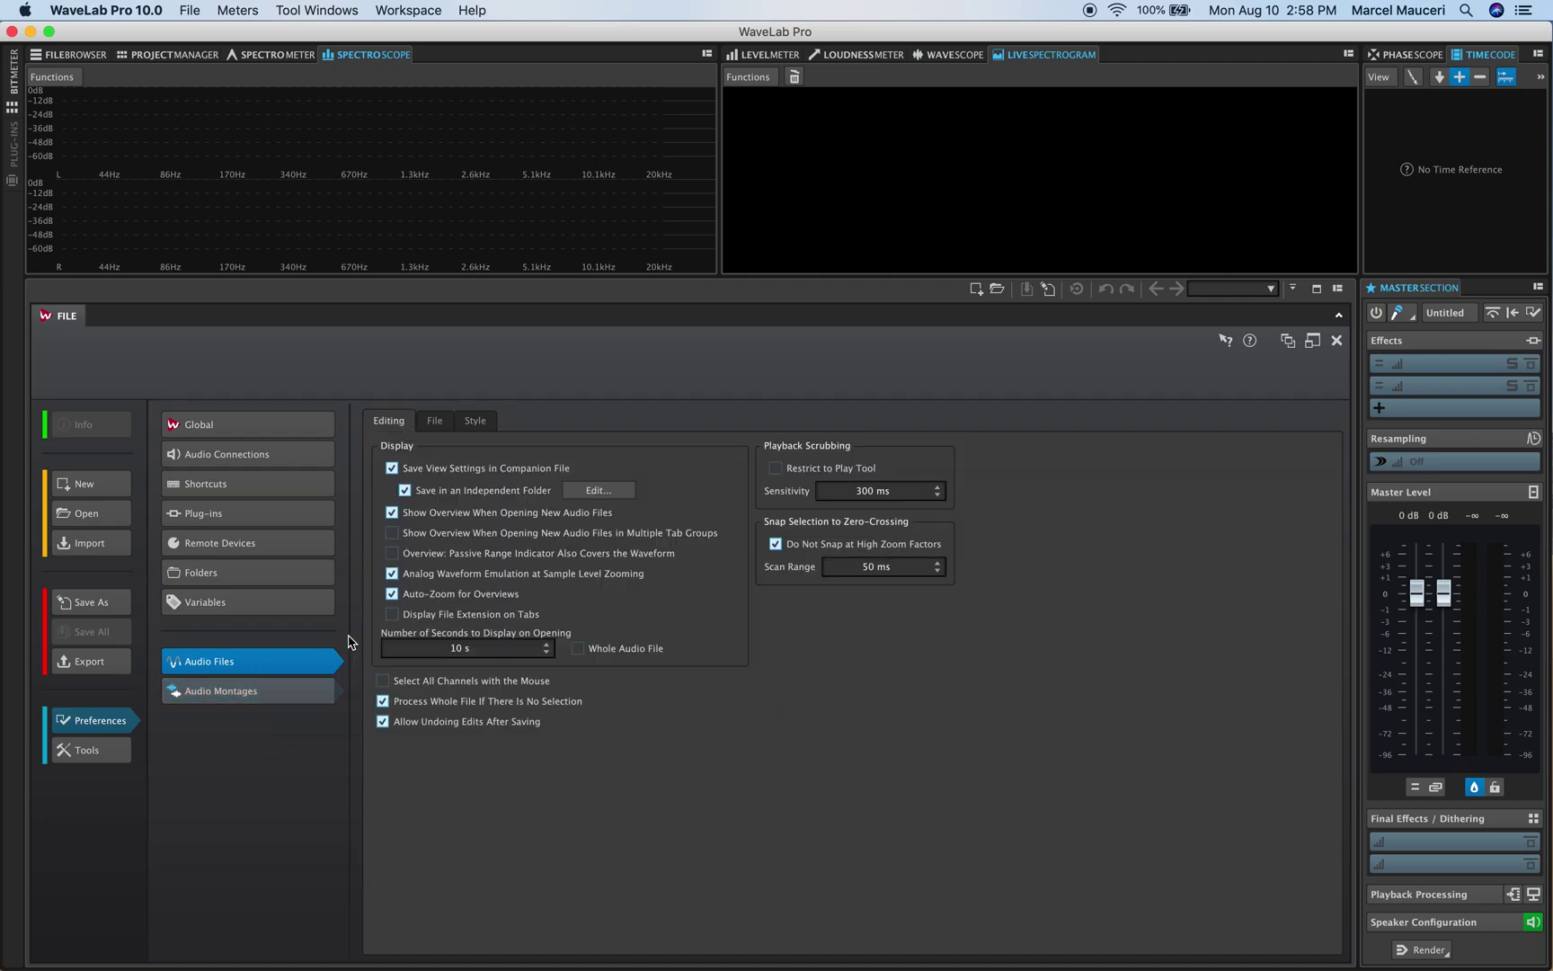
View the Audio Montages Style tab, then All Audio Montages, briefly checking Audio Files in between.
{"action": "left_click", "coordinate": [265, 698]}
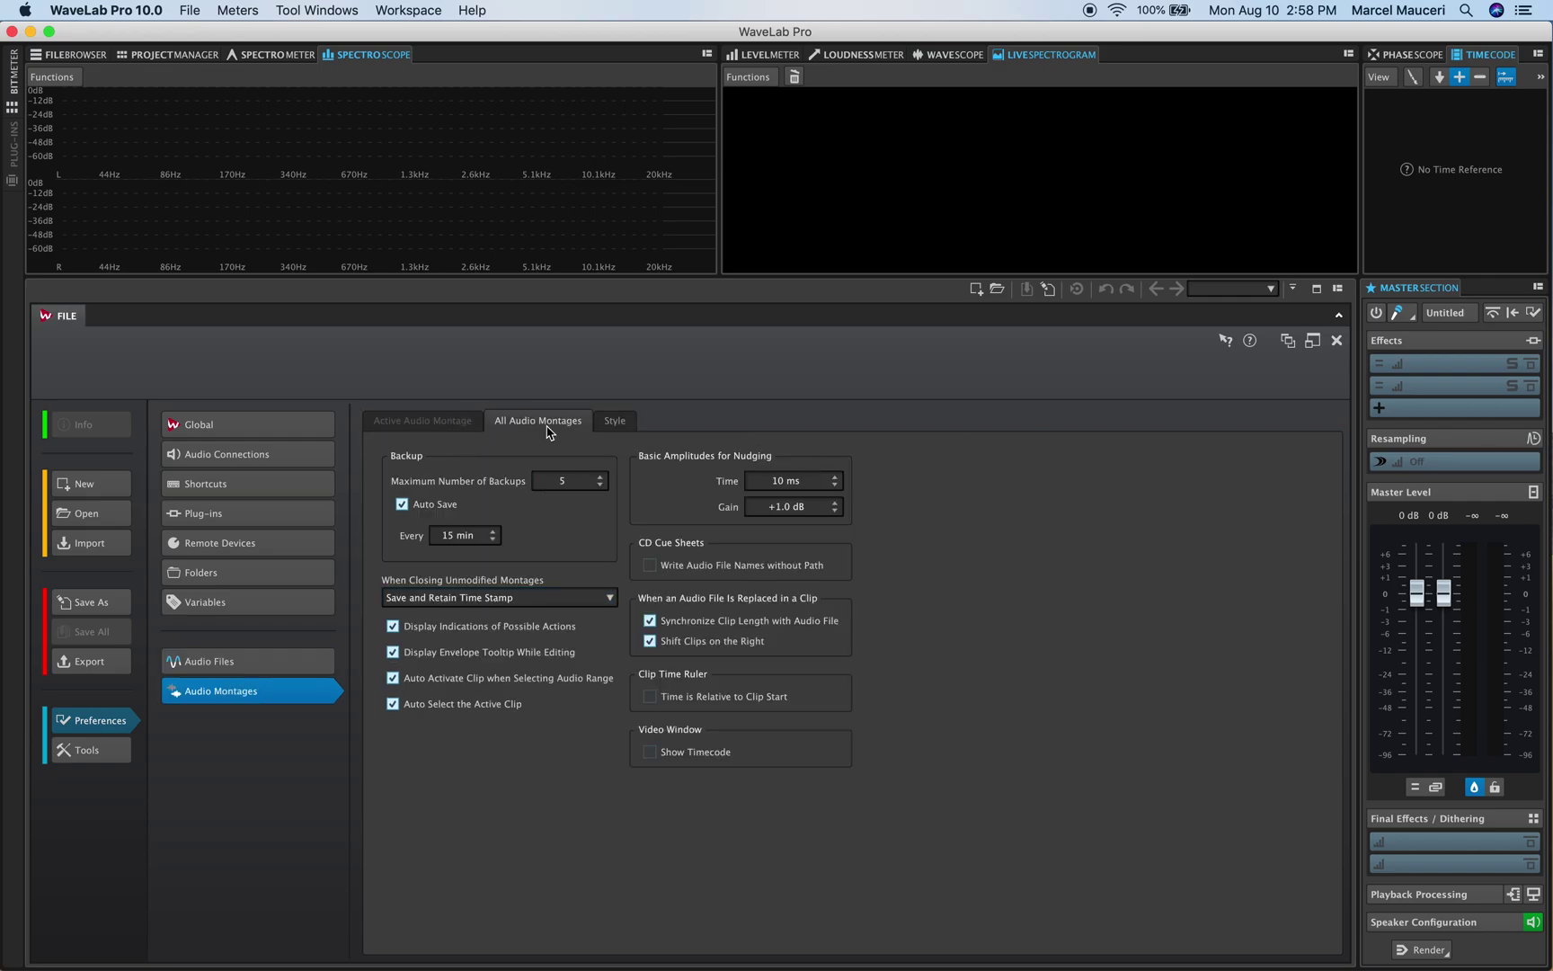
{"action": "left_click", "coordinate": [601, 426]}
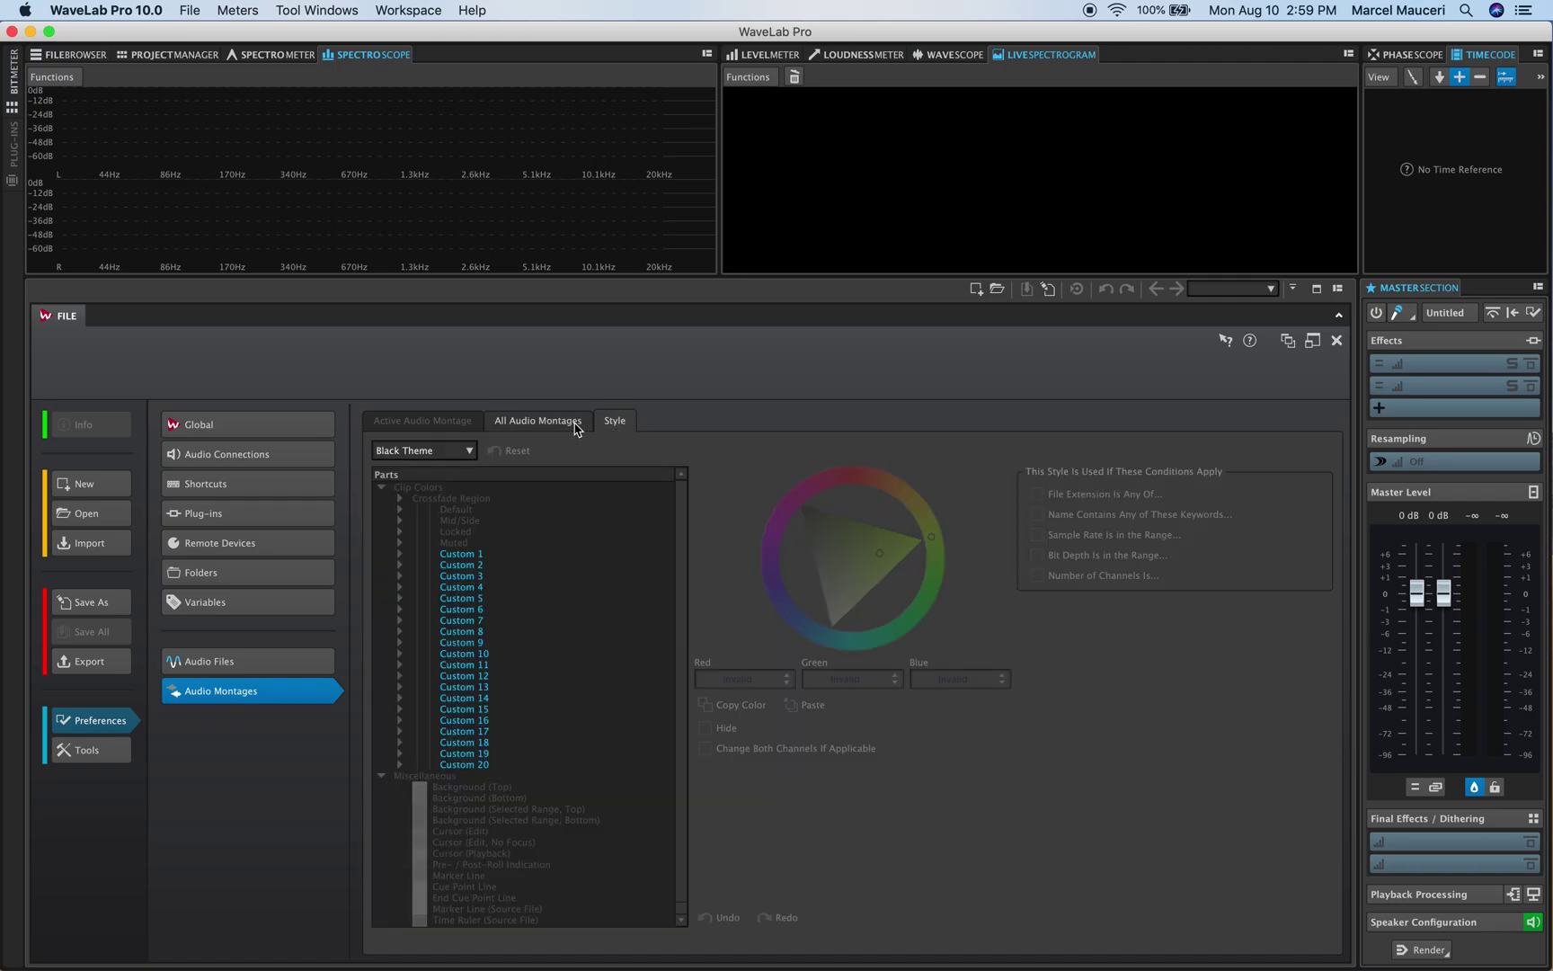
{"action": "left_click", "coordinate": [548, 422]}
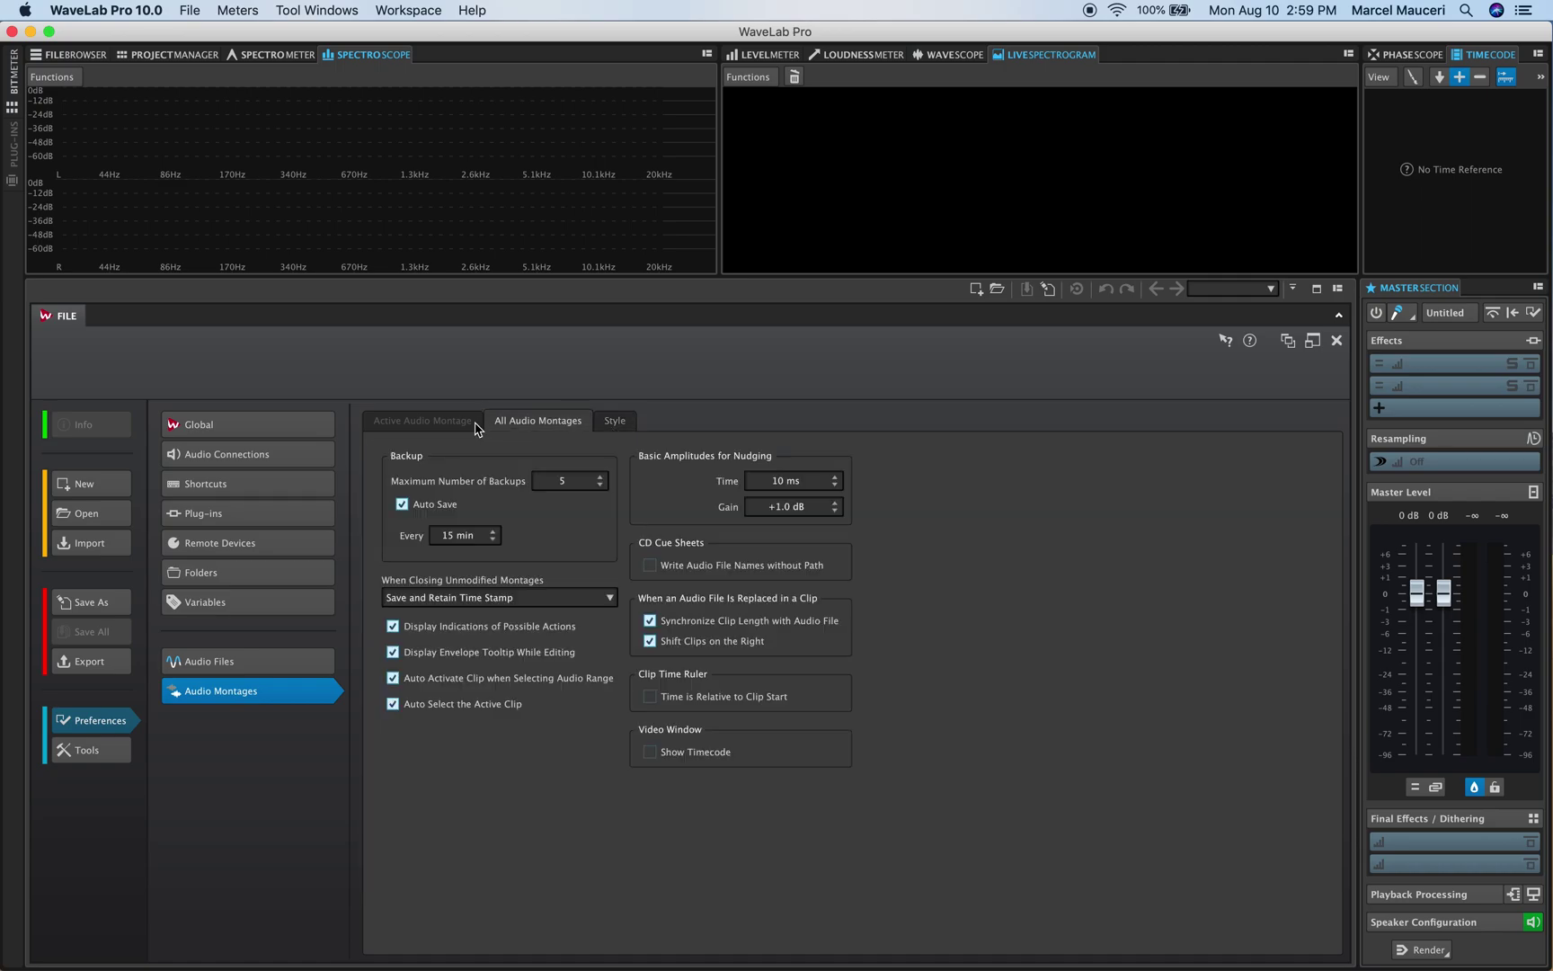
{"action": "left_click", "coordinate": [231, 668]}
{"action": "left_click", "coordinate": [231, 701]}
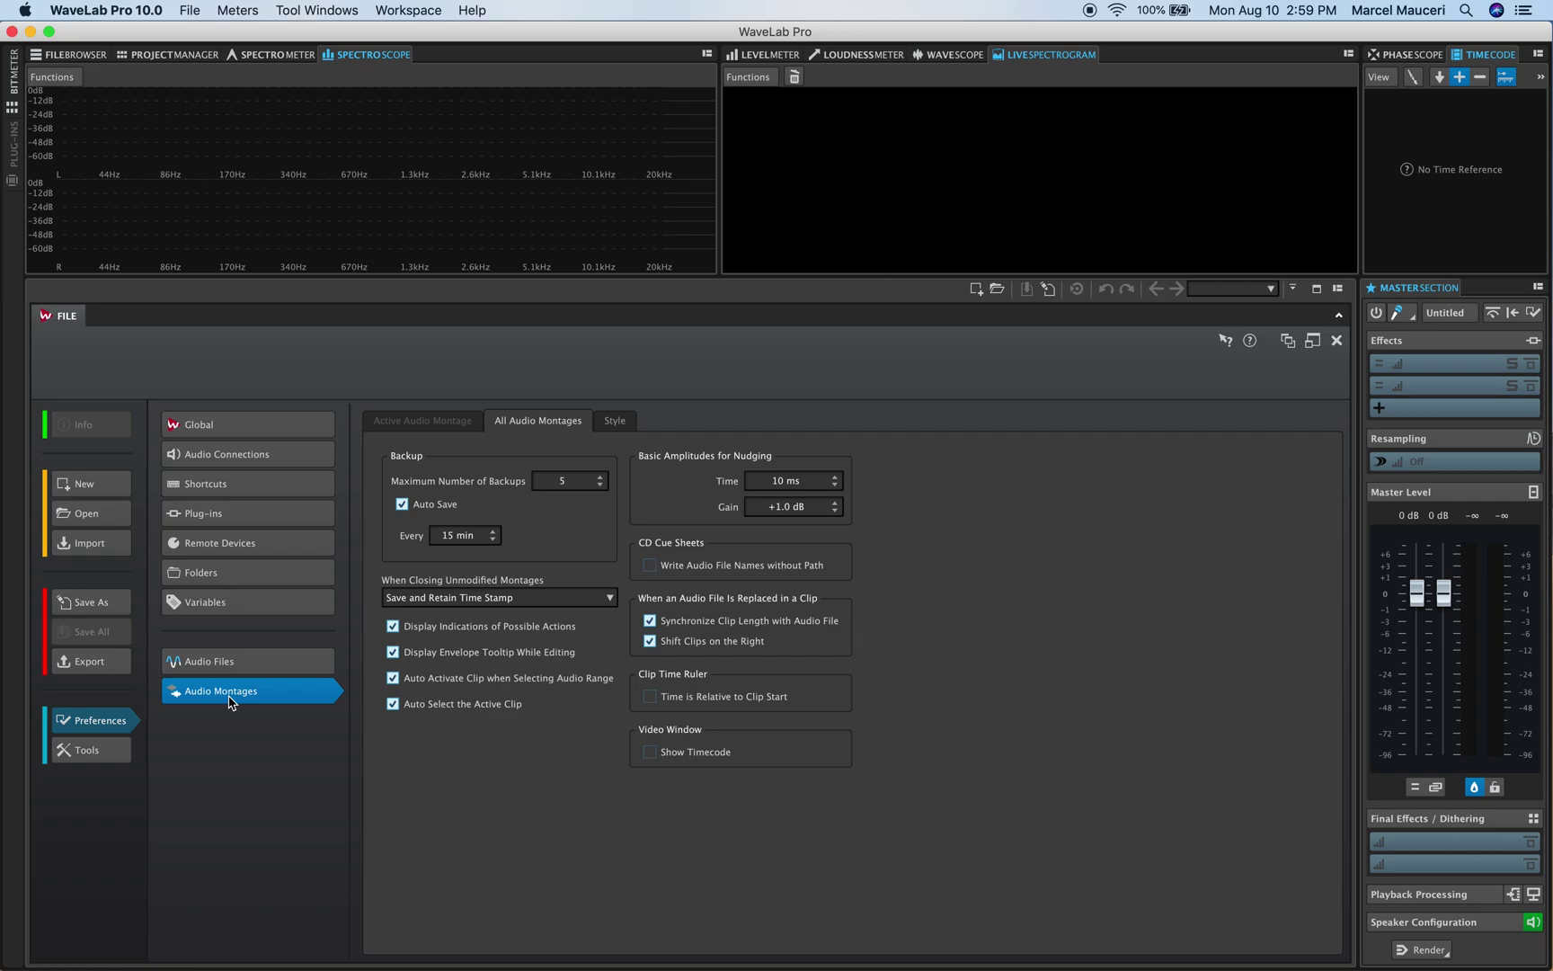